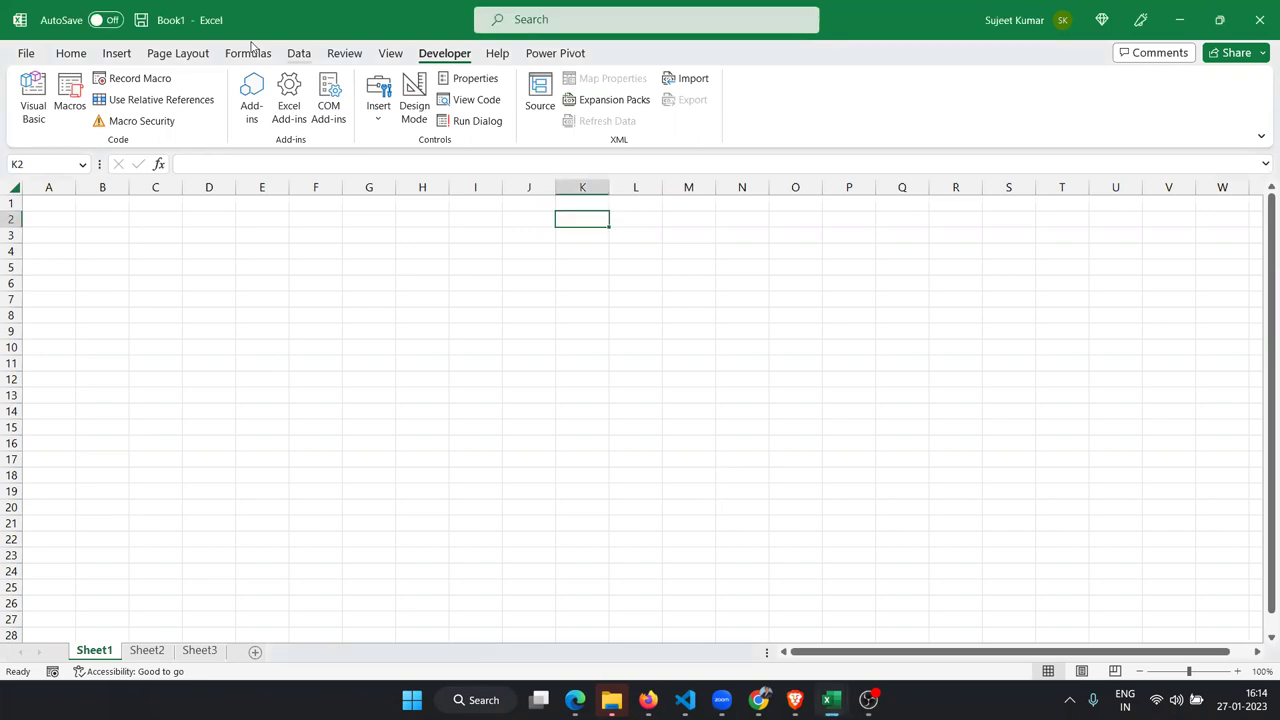
- Switch the empty Book1 workbook to the Data tab
scroll(252, 47, up, 3)
click(38, 206)
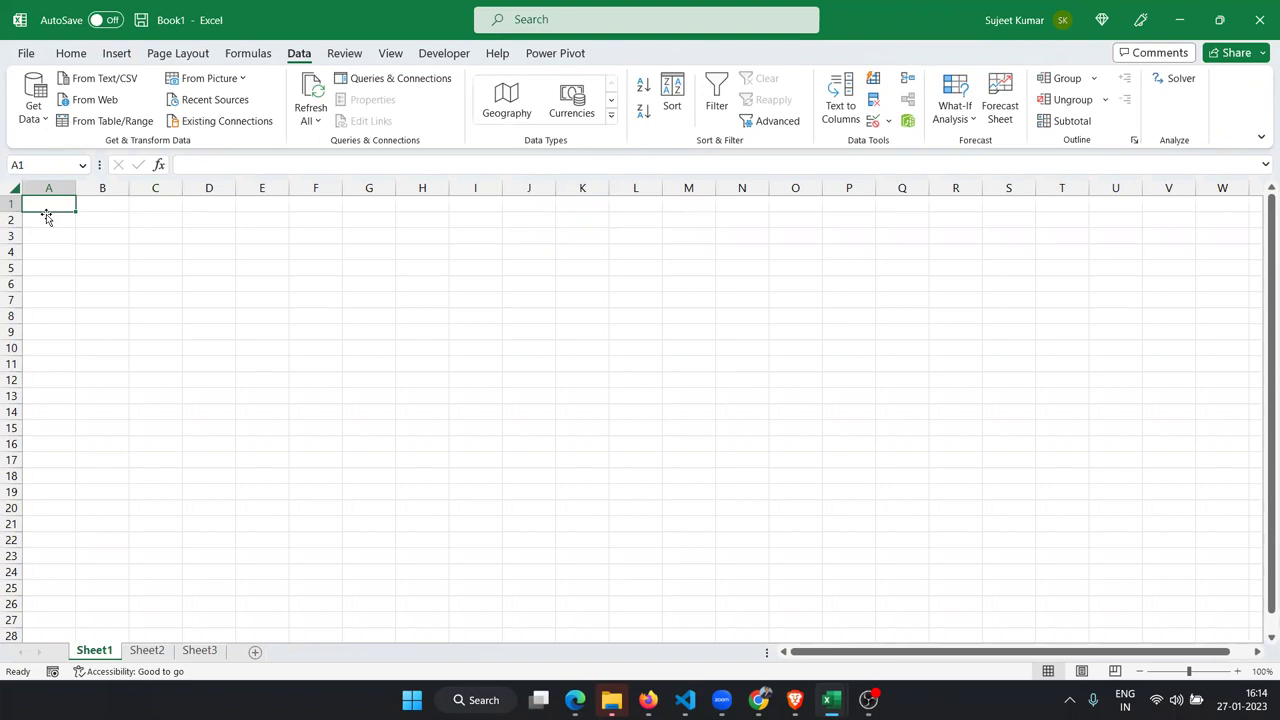
- Expand Get Data > From Other Sources to reveal From Microsoft Query
click(33, 112)
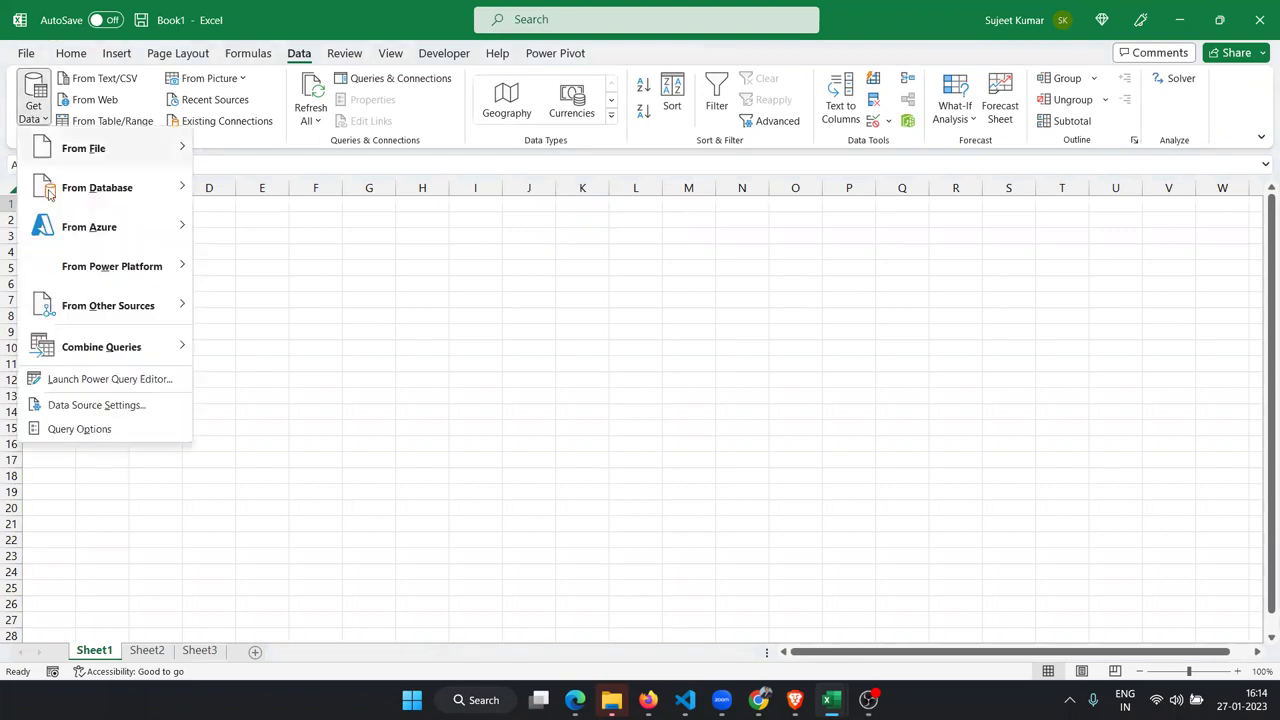
mouse_move(76, 302)
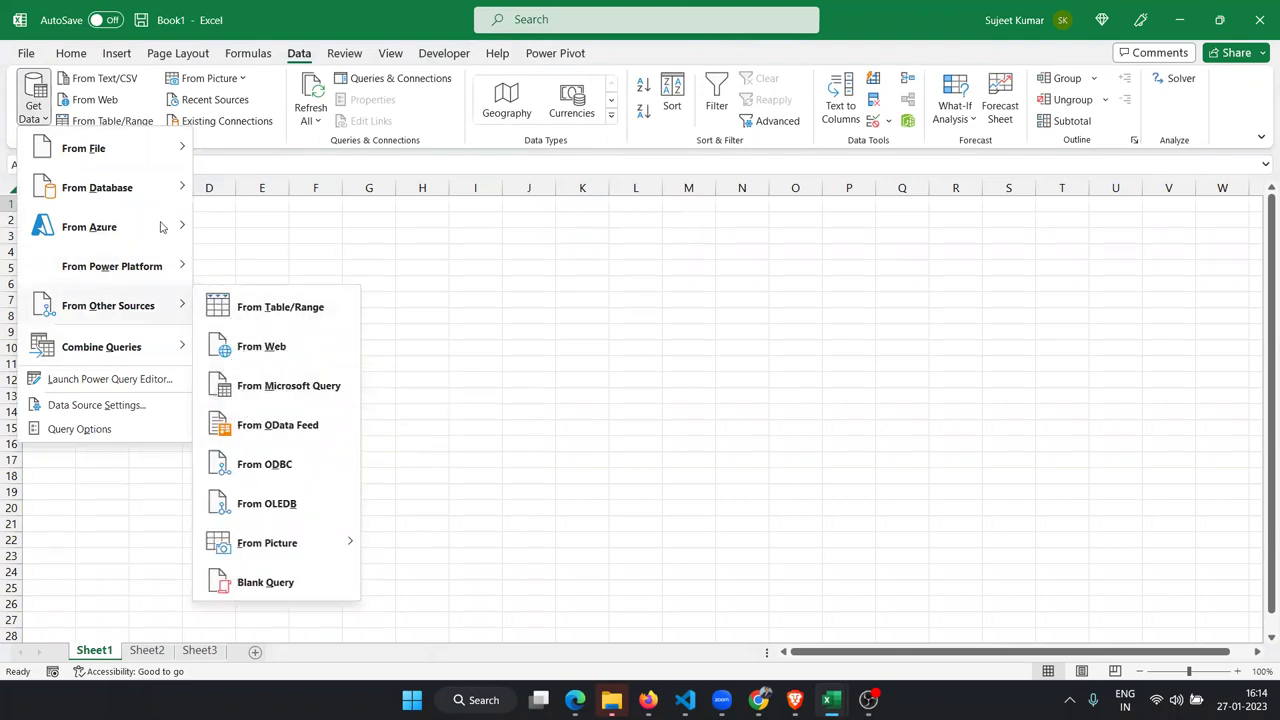
mouse_move(143, 160)
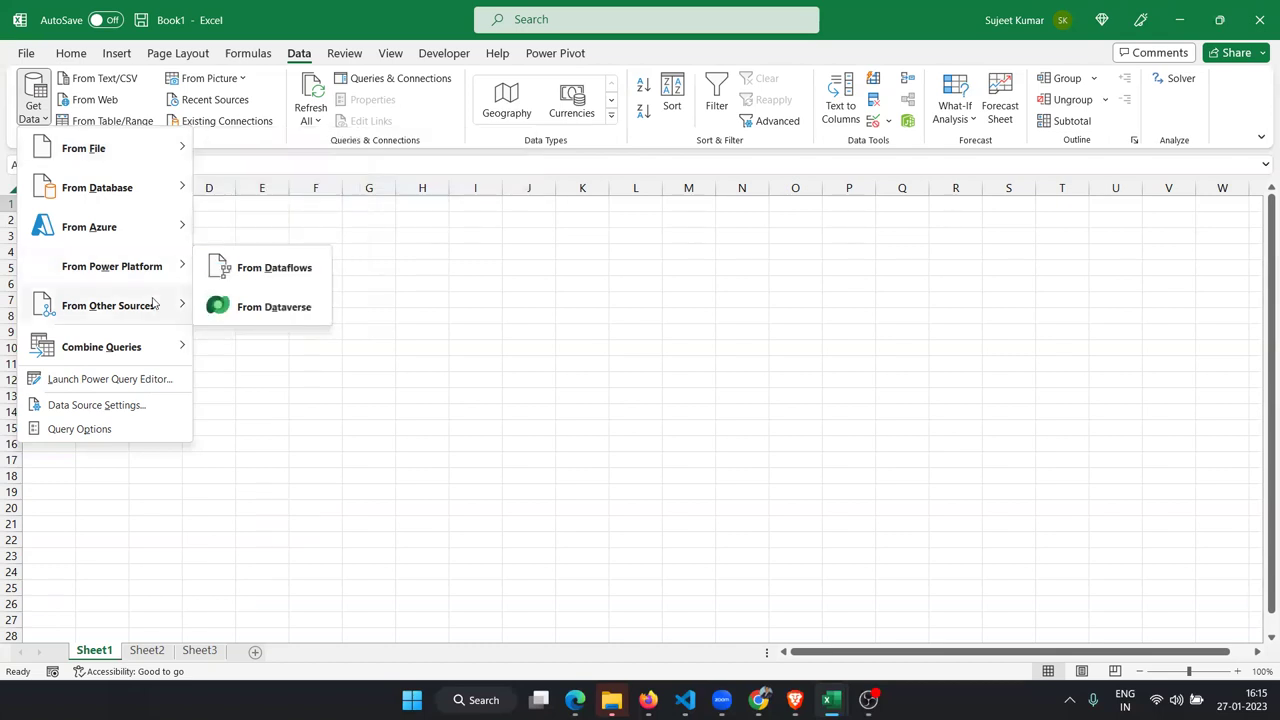
mouse_move(153, 302)
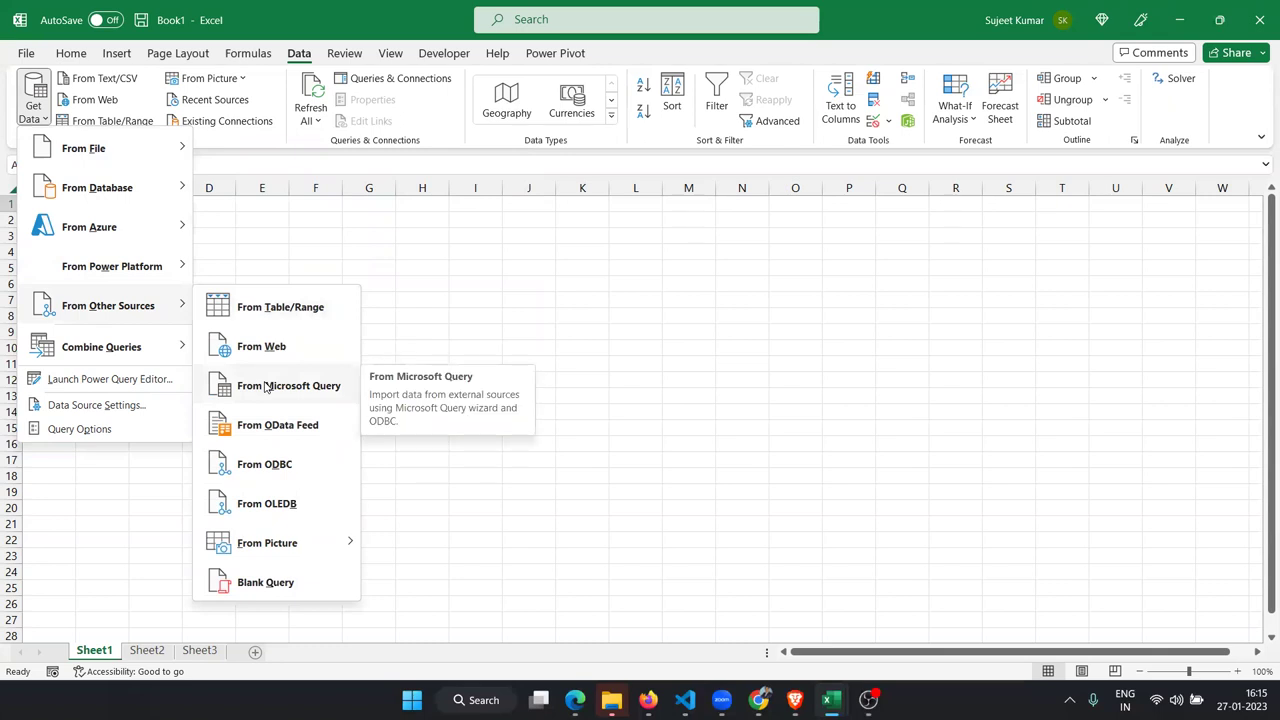
- Start a Microsoft Query import using Excel Files* as the data source
click(267, 387)
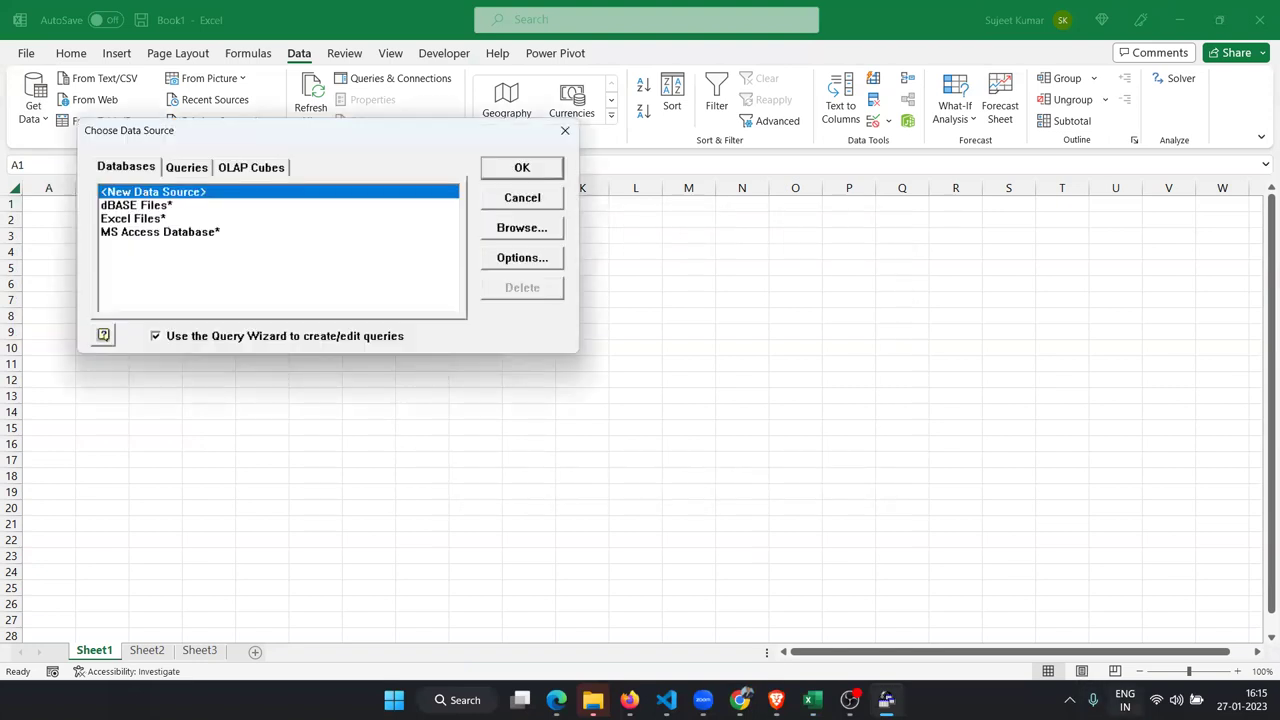
click(1176, 700)
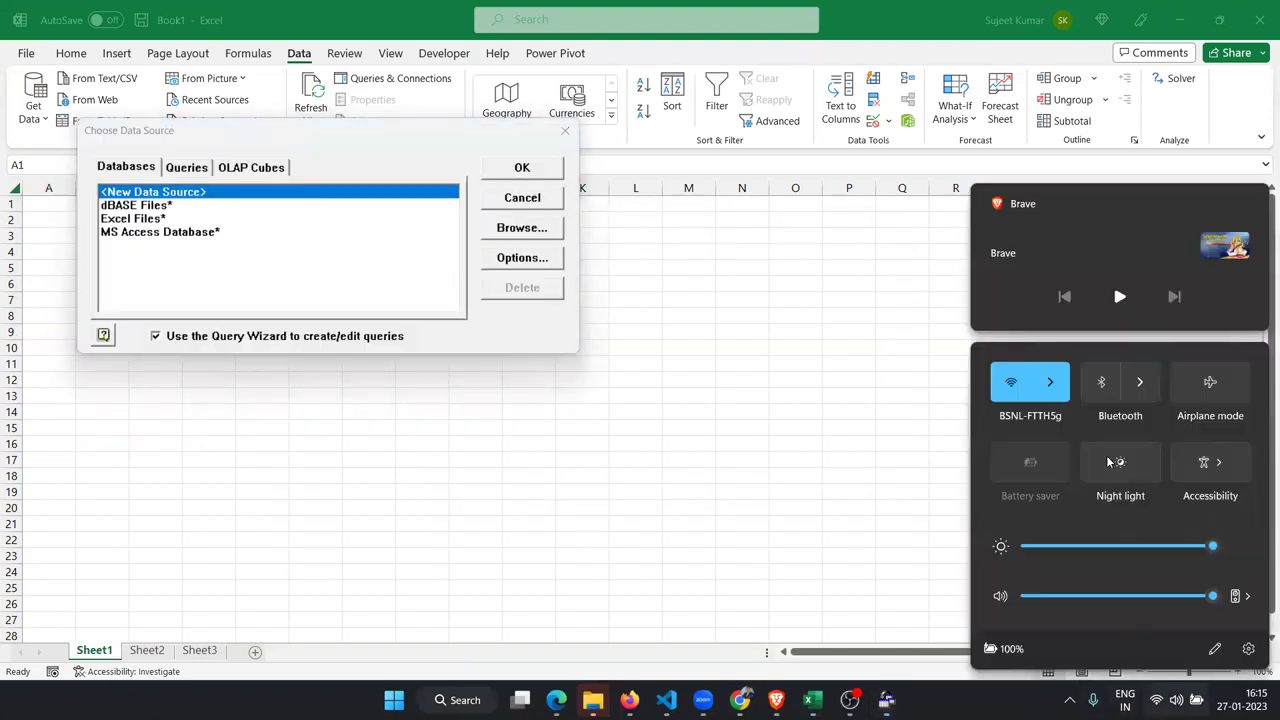
click(148, 218)
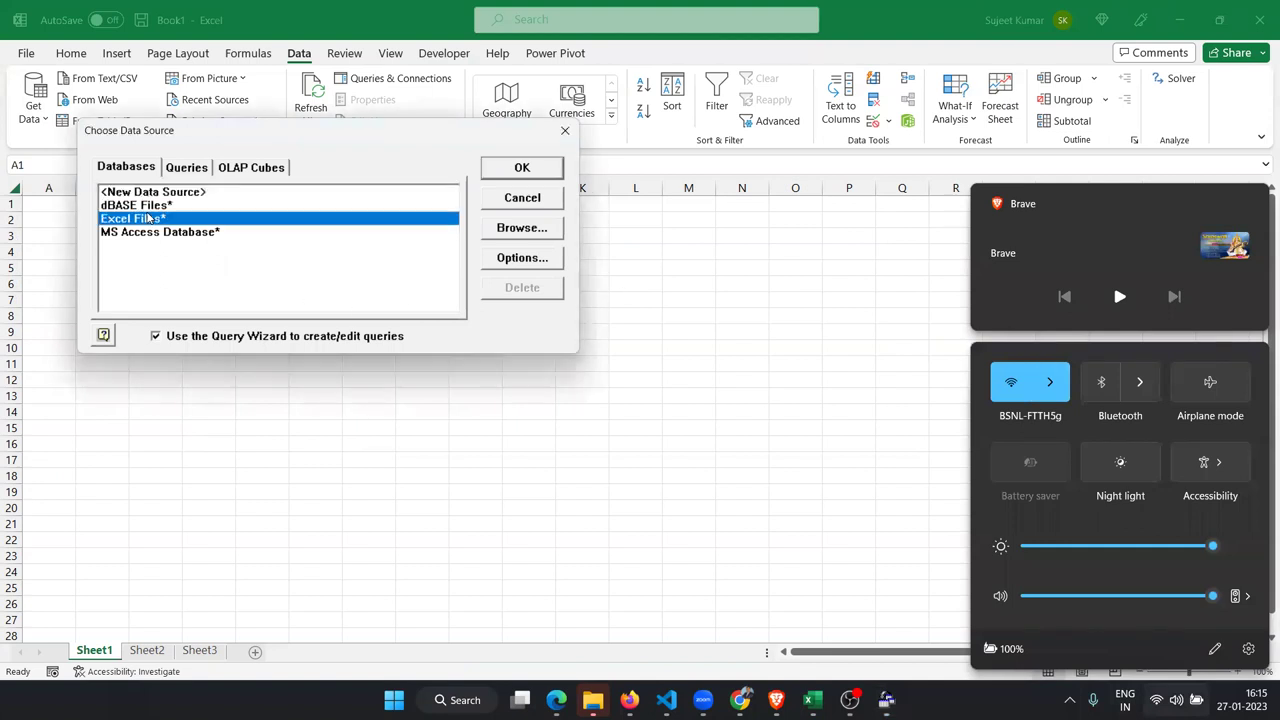
click(541, 170)
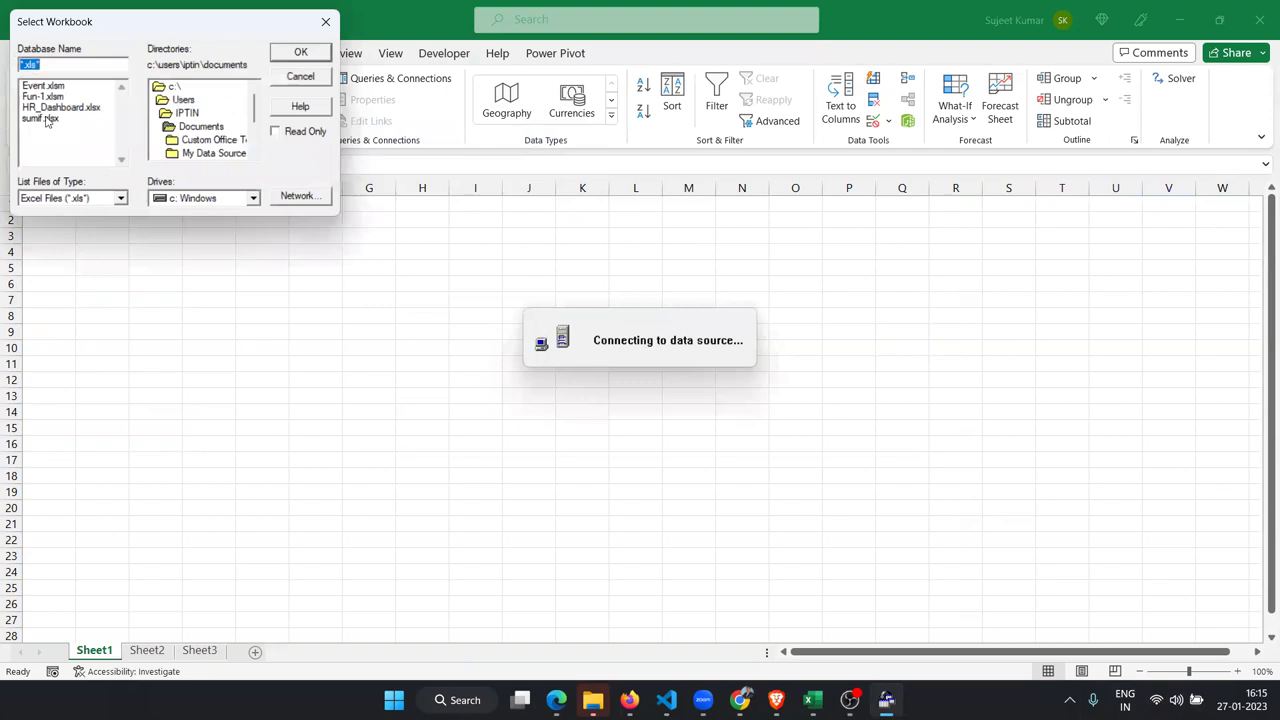
- Open Data.xls from drive d: as the query's source workbook
click(179, 201)
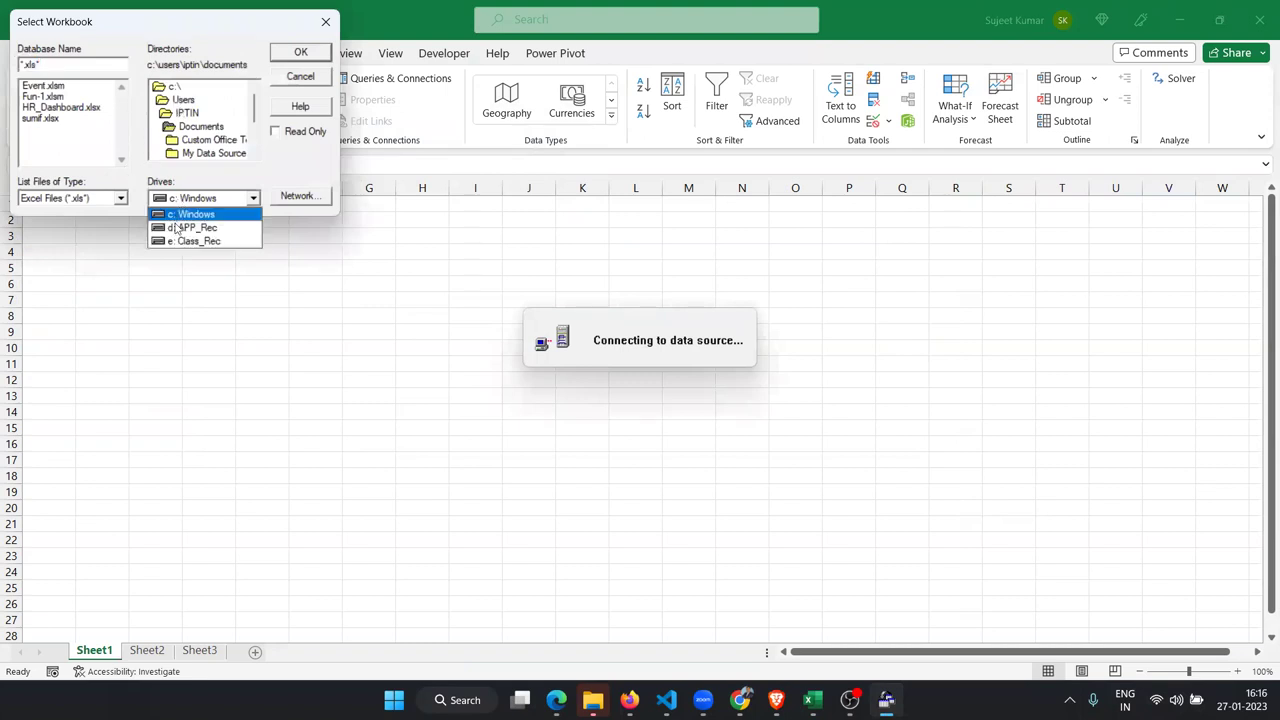
click(175, 230)
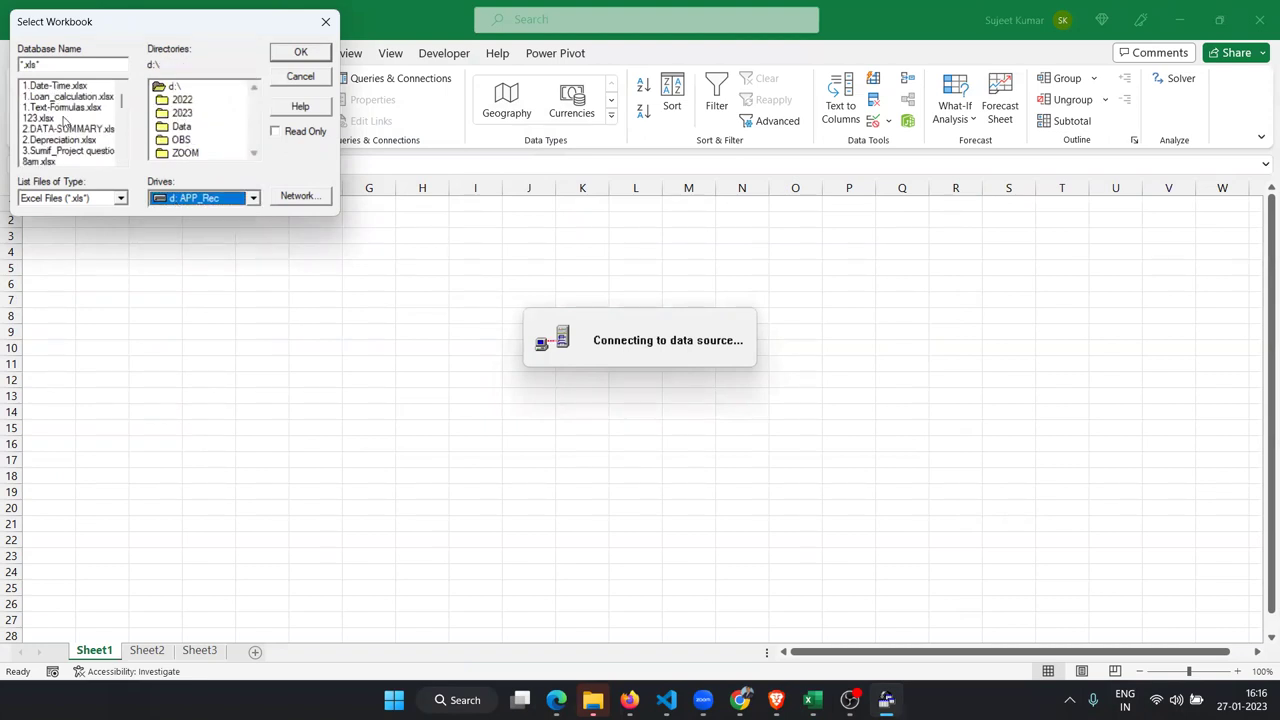
click(85, 96)
scroll(47, 155, down, 1)
scroll(47, 155, down, 1)
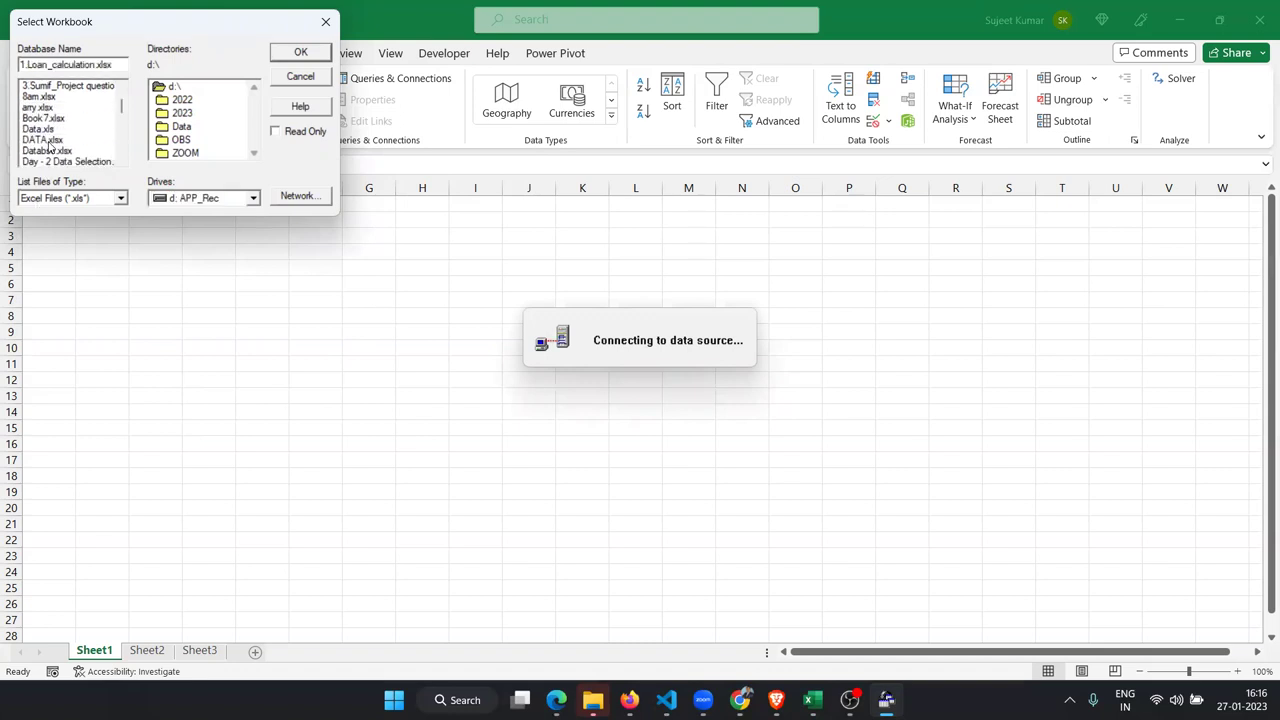
click(49, 140)
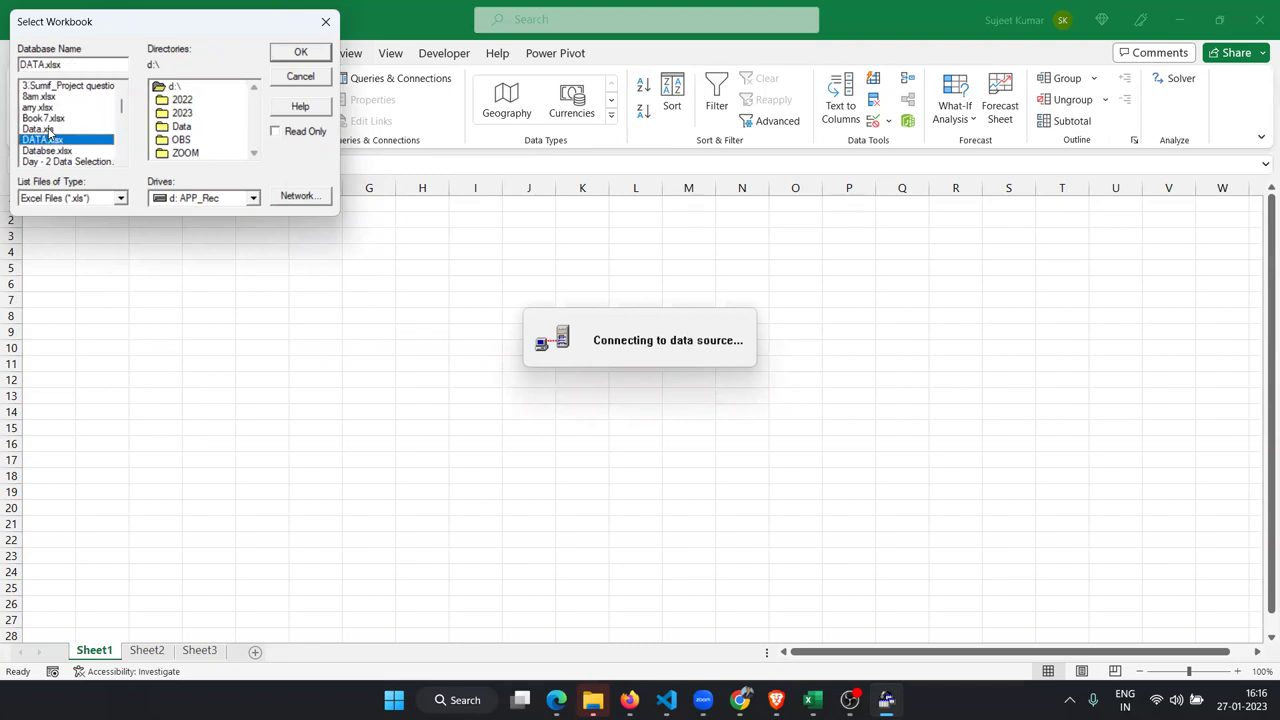
click(49, 130)
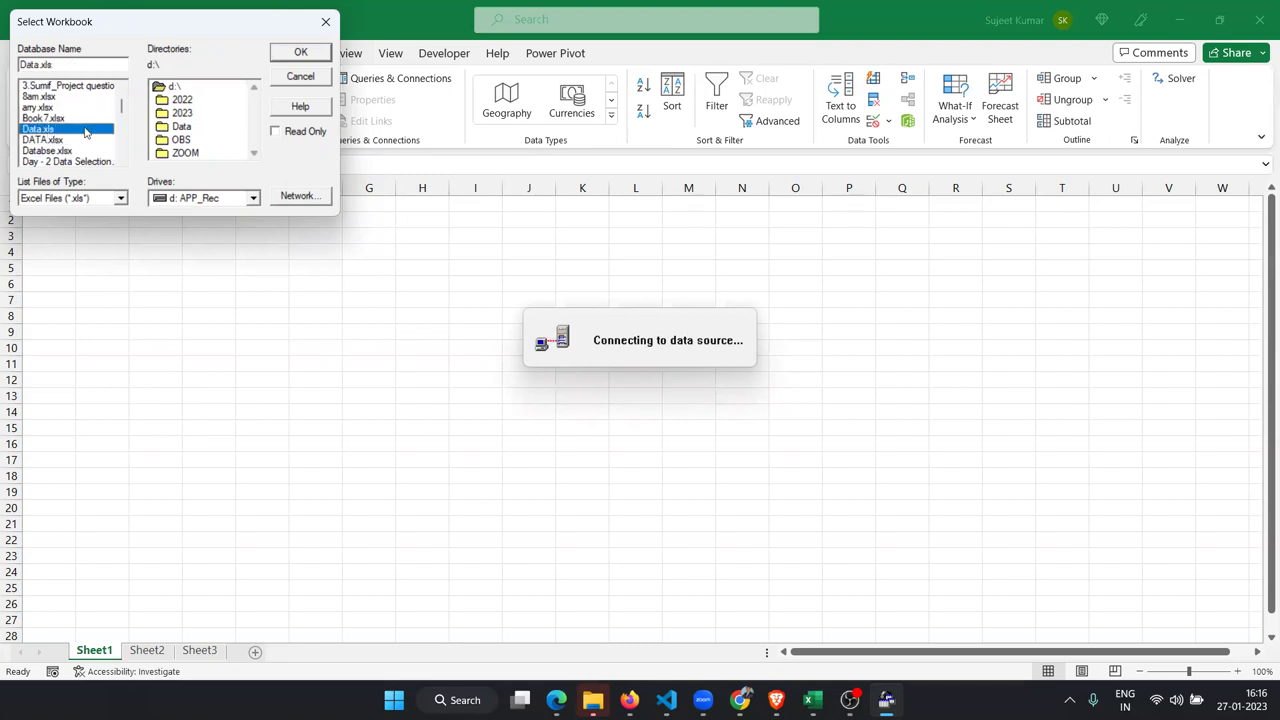
double_click(85, 133)
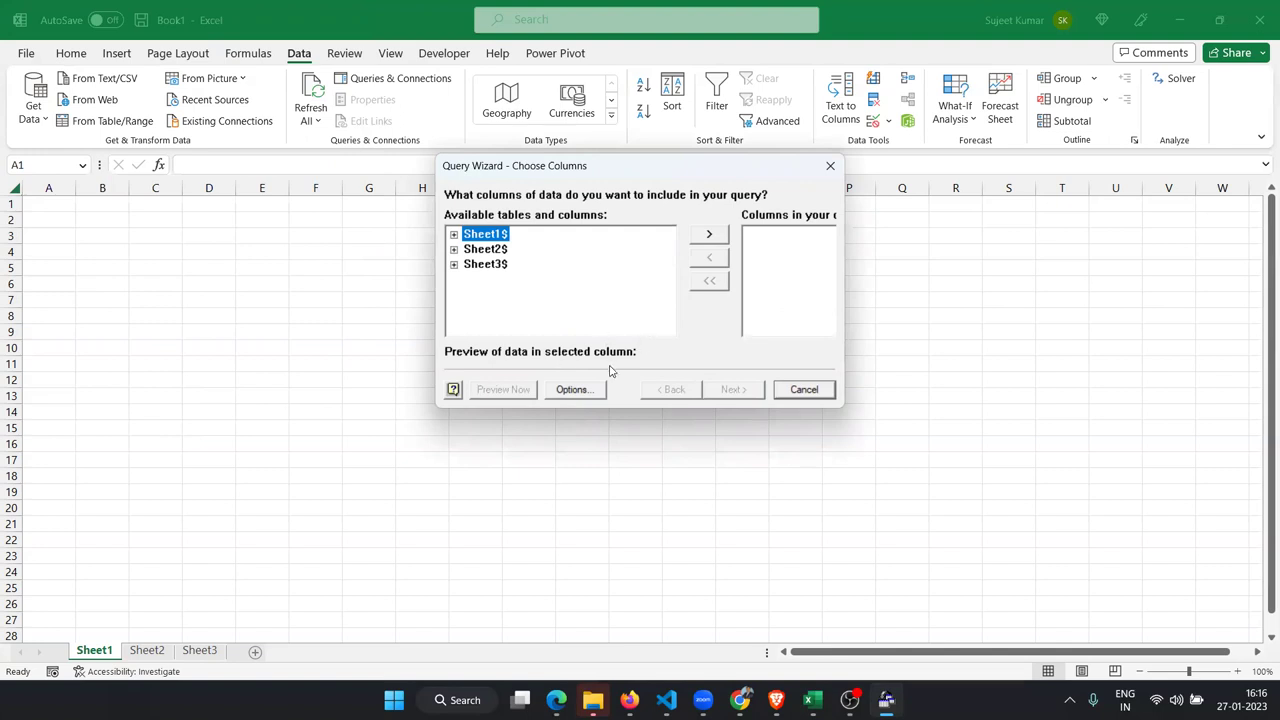
- Add every Sheet1$ column, ID through Zone, to the query and continue to filtering
click(585, 396)
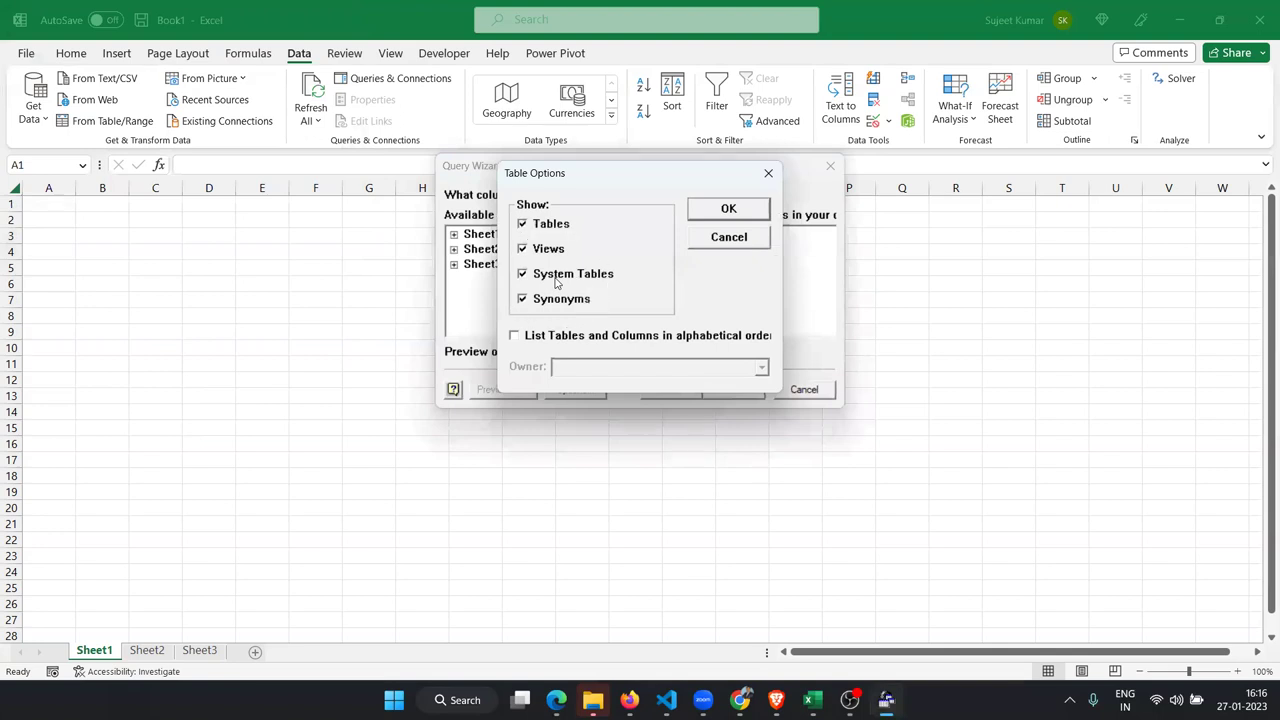
click(761, 213)
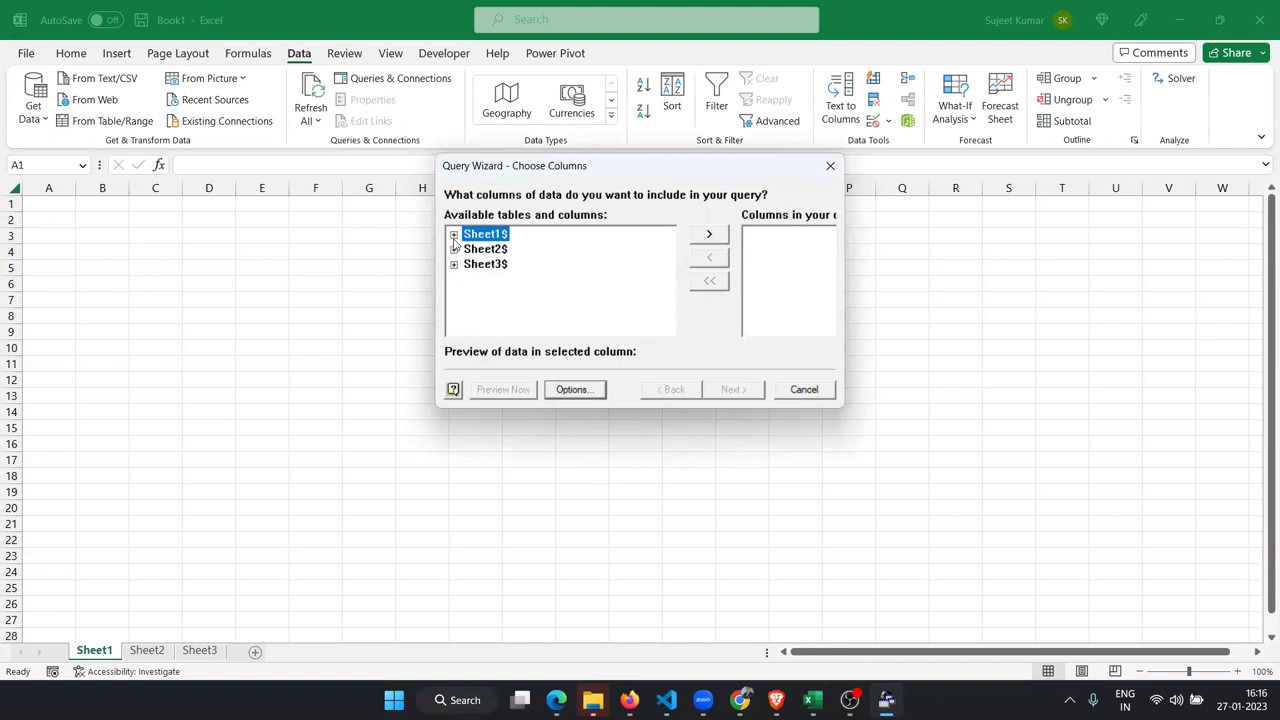
click(454, 235)
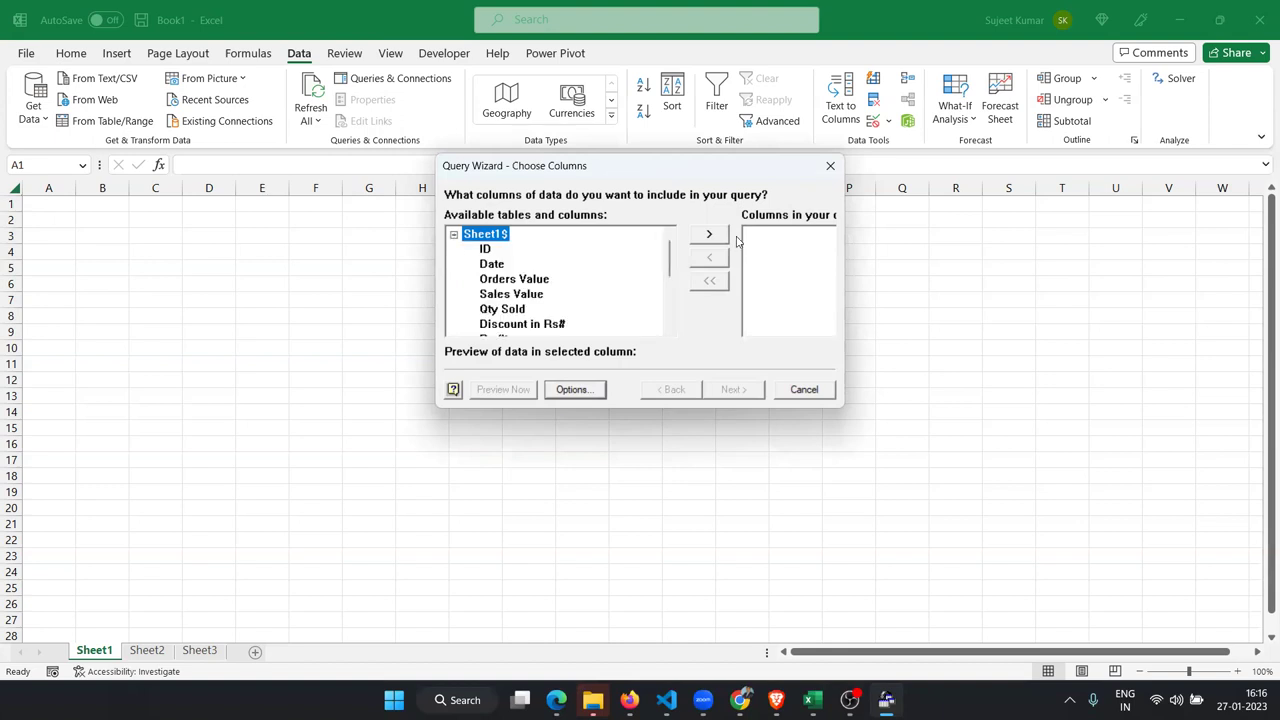
click(497, 281)
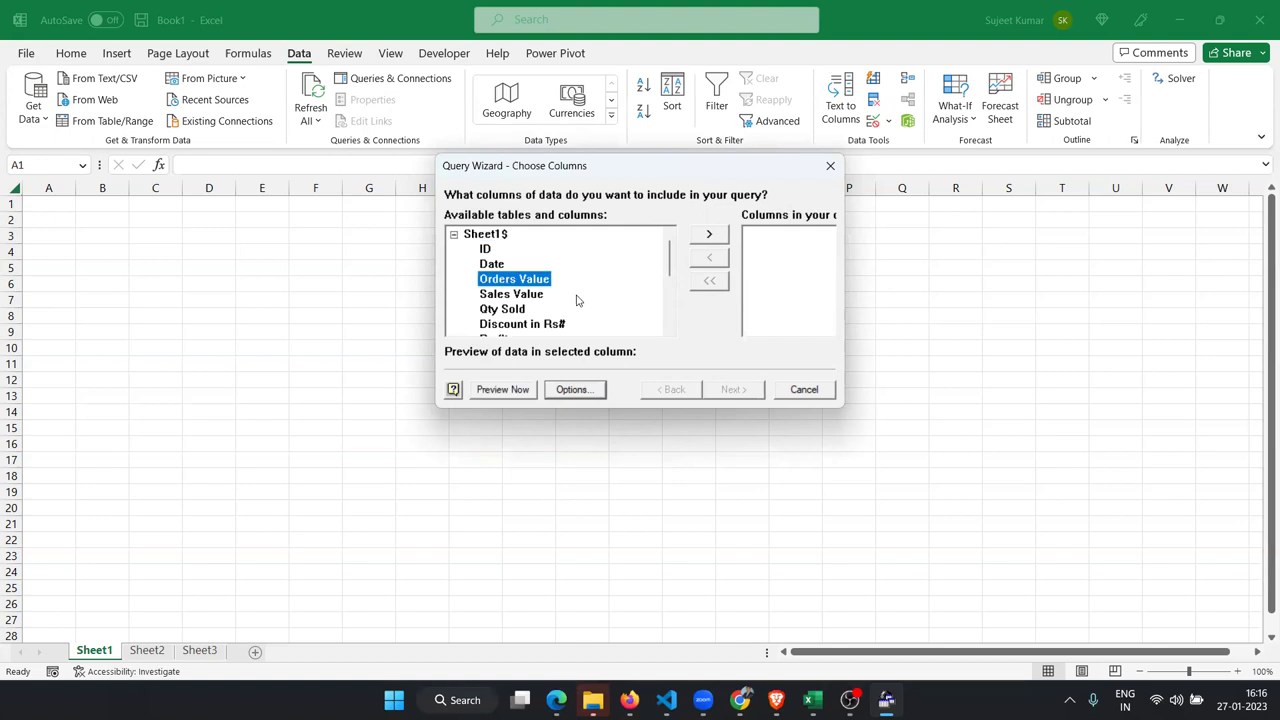
click(493, 238)
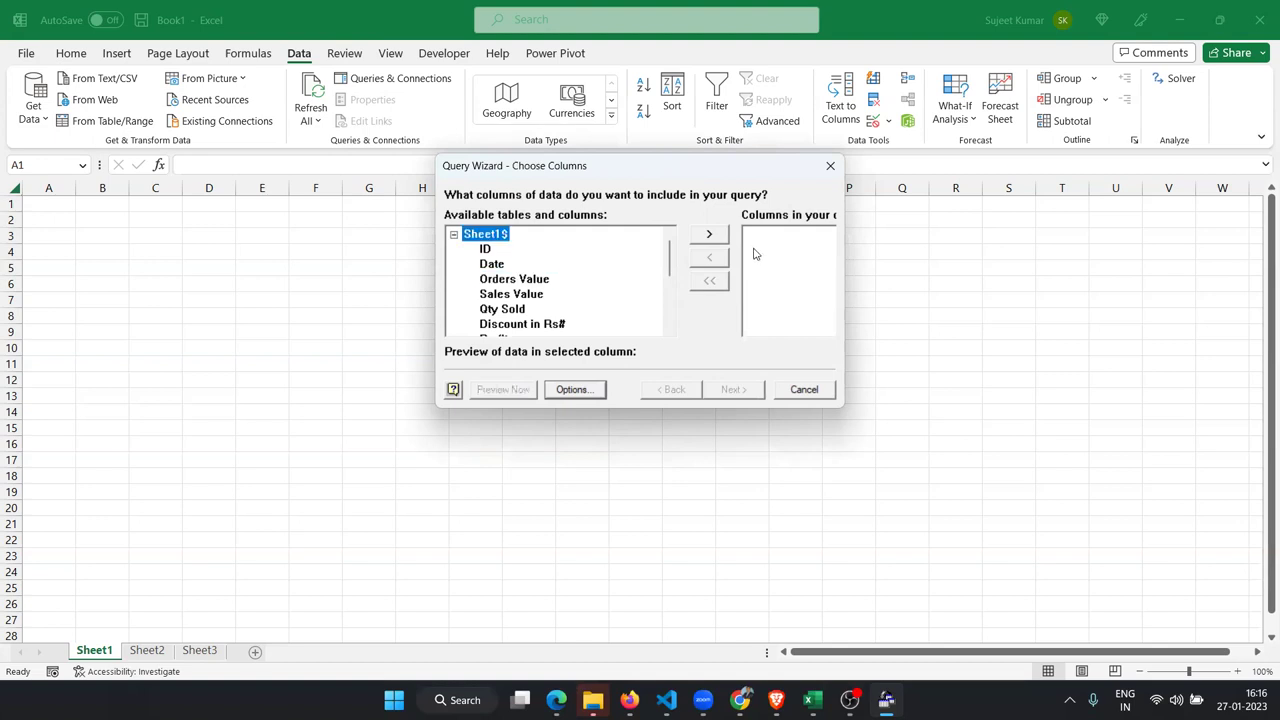
click(710, 236)
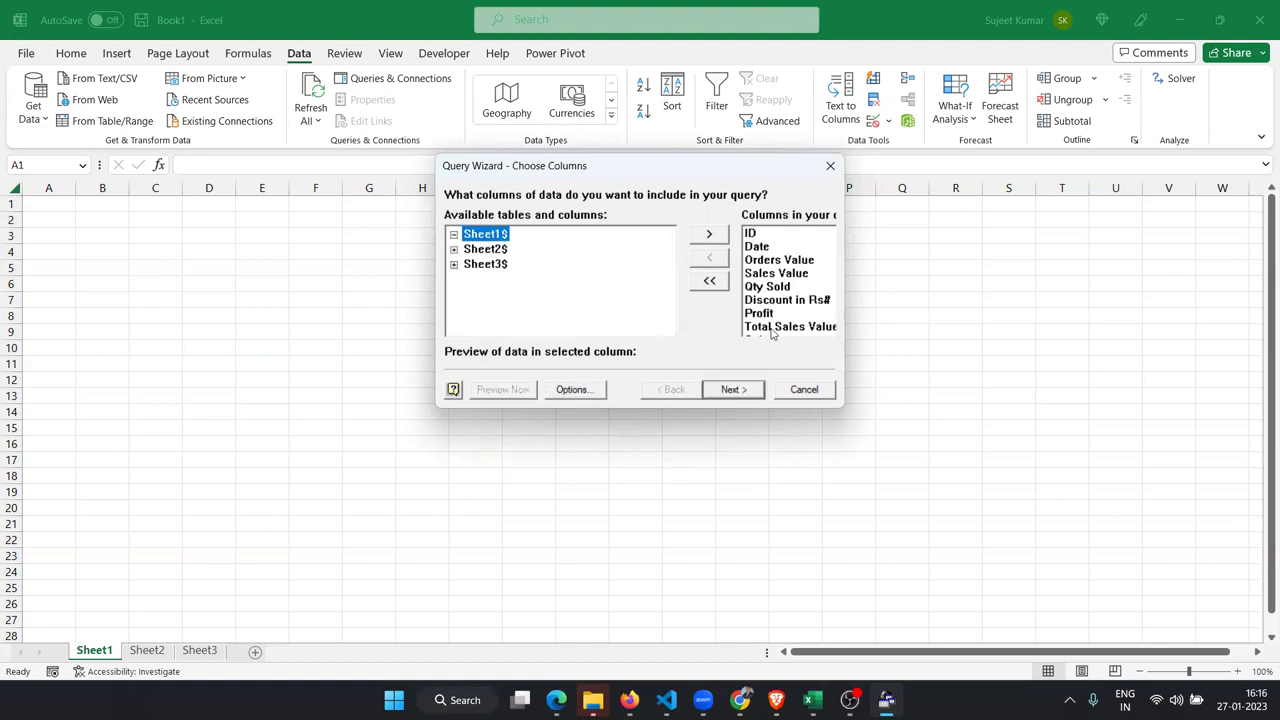
scroll(815, 320, down, 1)
scroll(815, 320, down, 1)
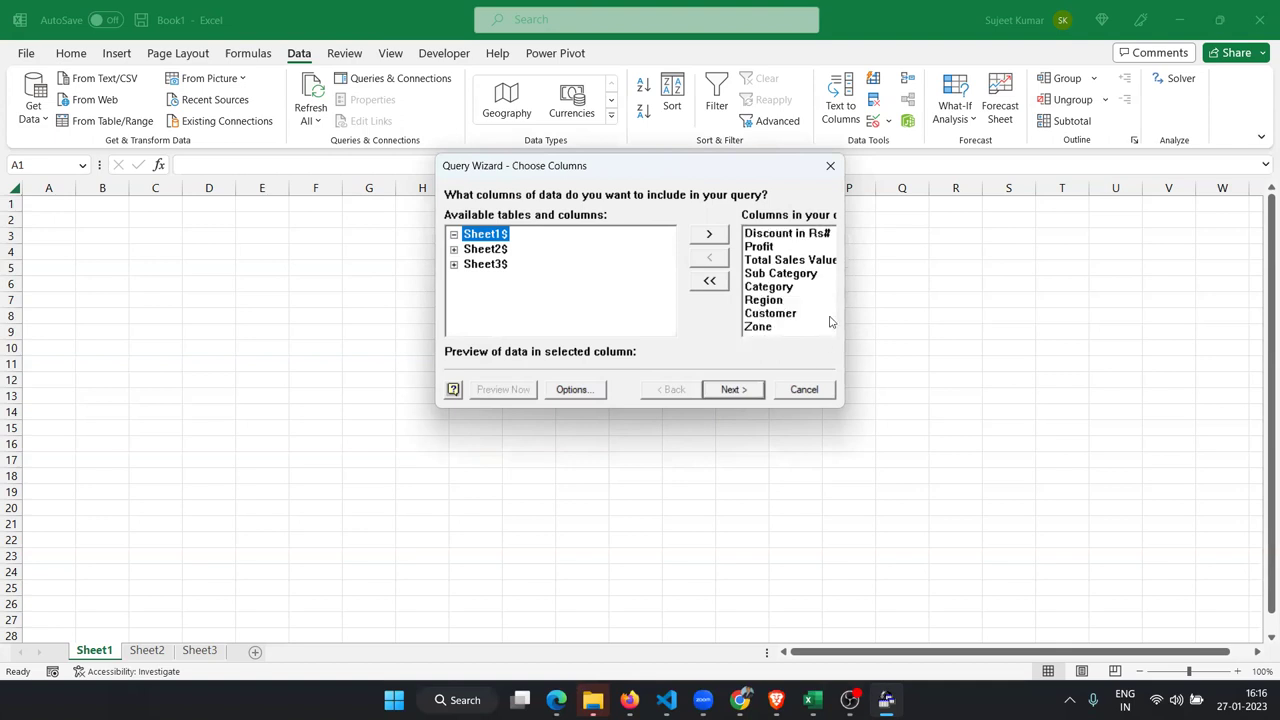
scroll(830, 321, up, 1)
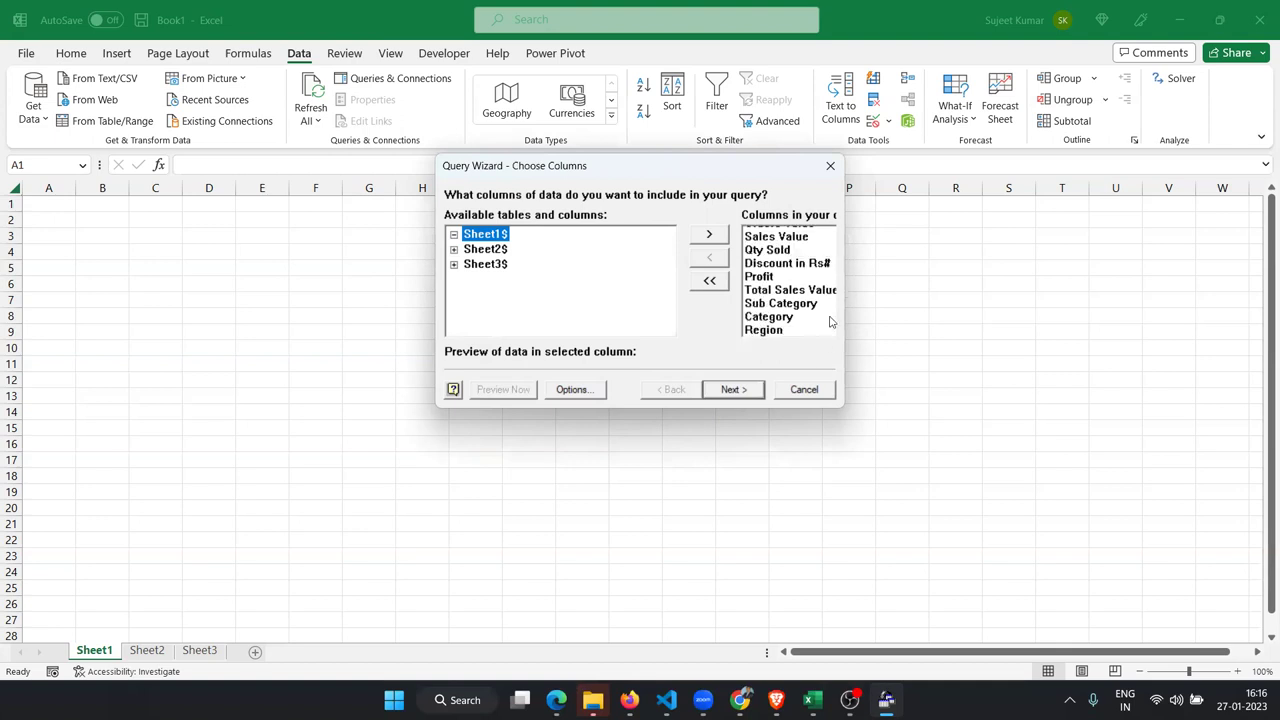
scroll(830, 321, up, 1)
scroll(830, 321, up, 1)
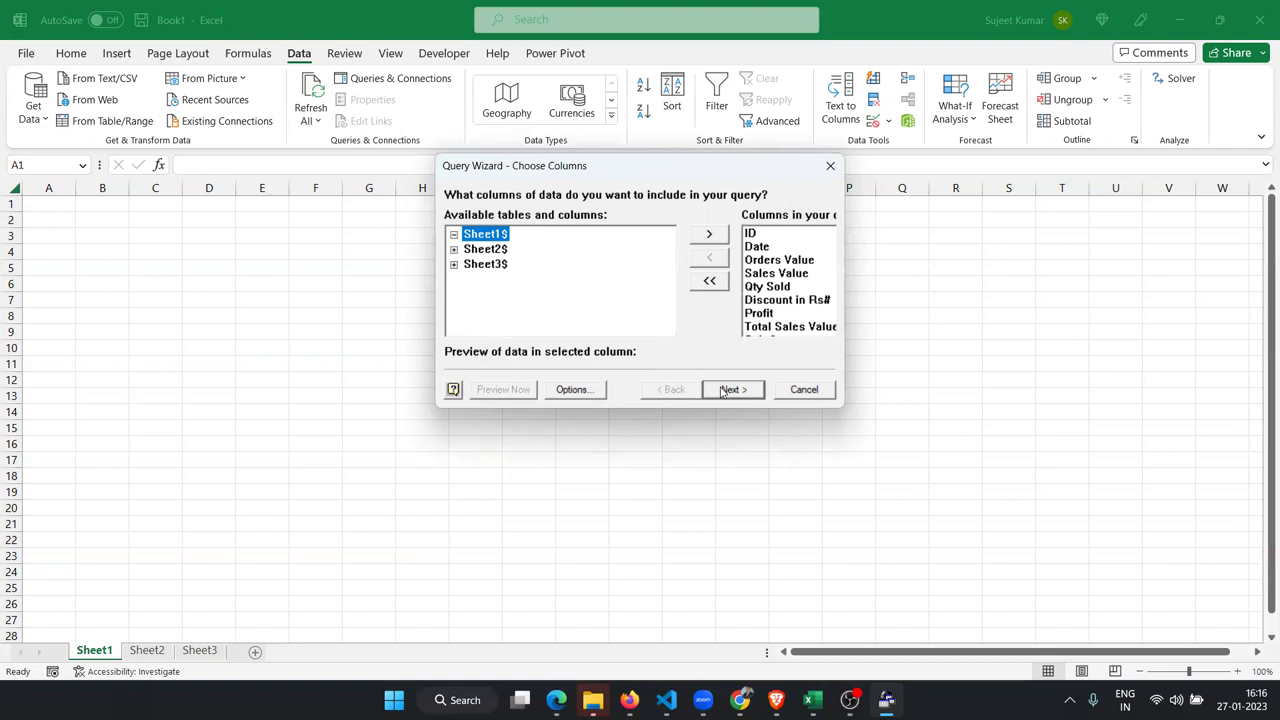
click(721, 392)
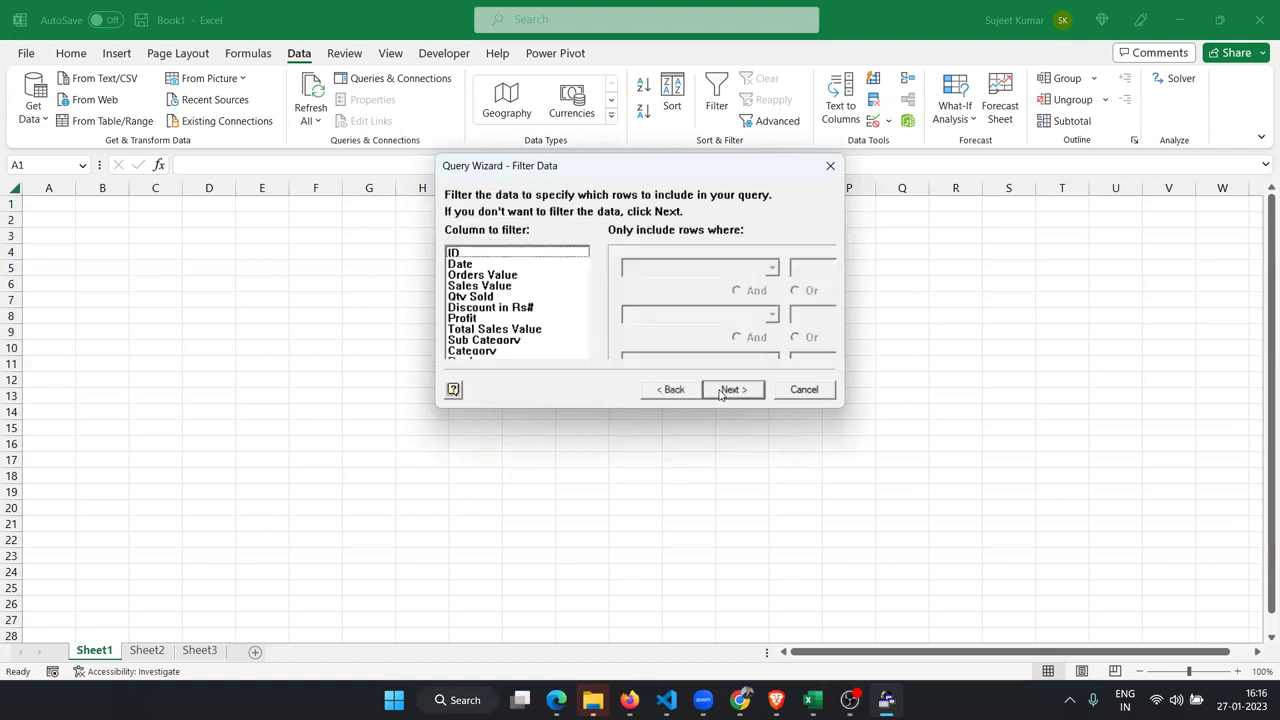
- Add a filter condition of Zone equals South
click(480, 311)
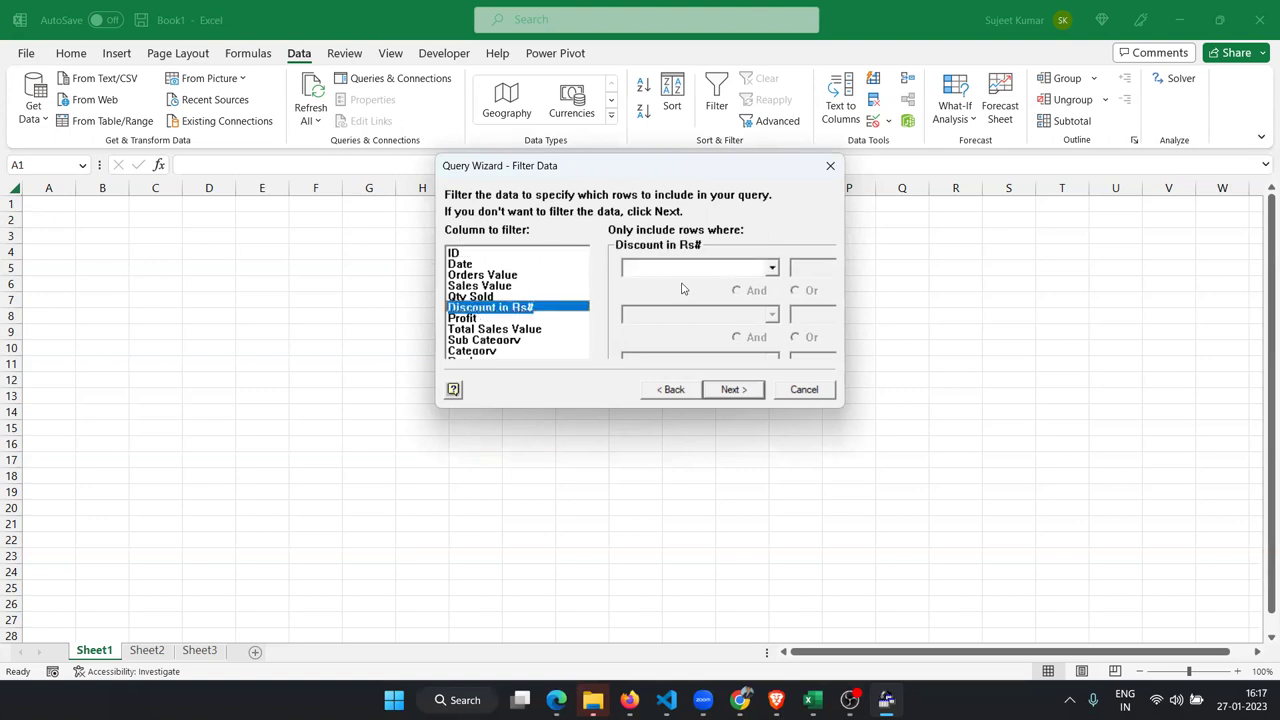
click(527, 330)
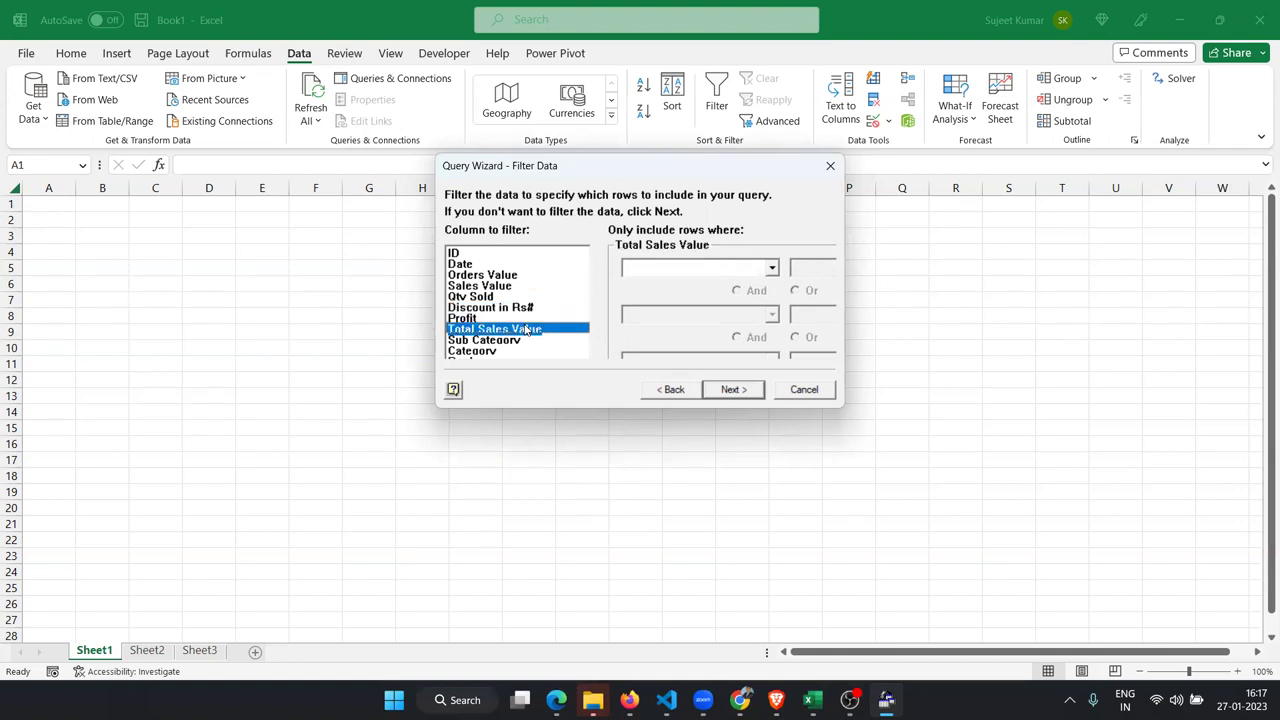
key(Down)
key(Down)
key(Down)
key(End)
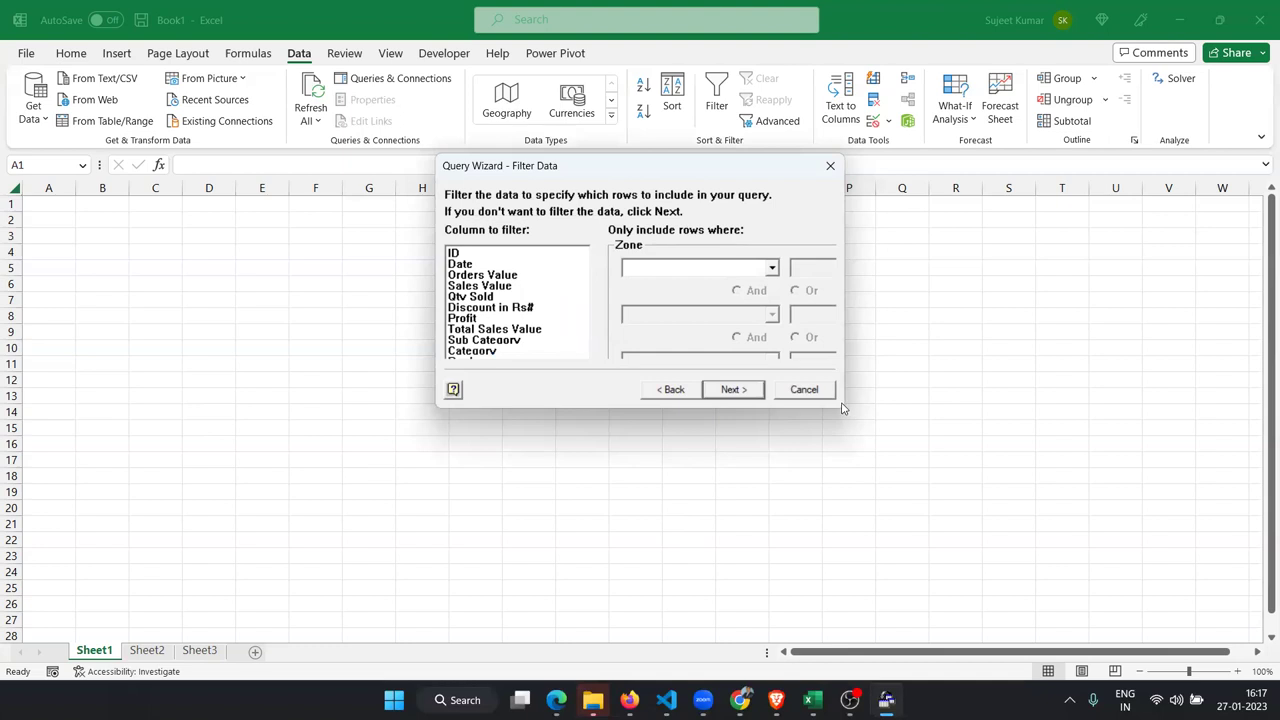
click(534, 340)
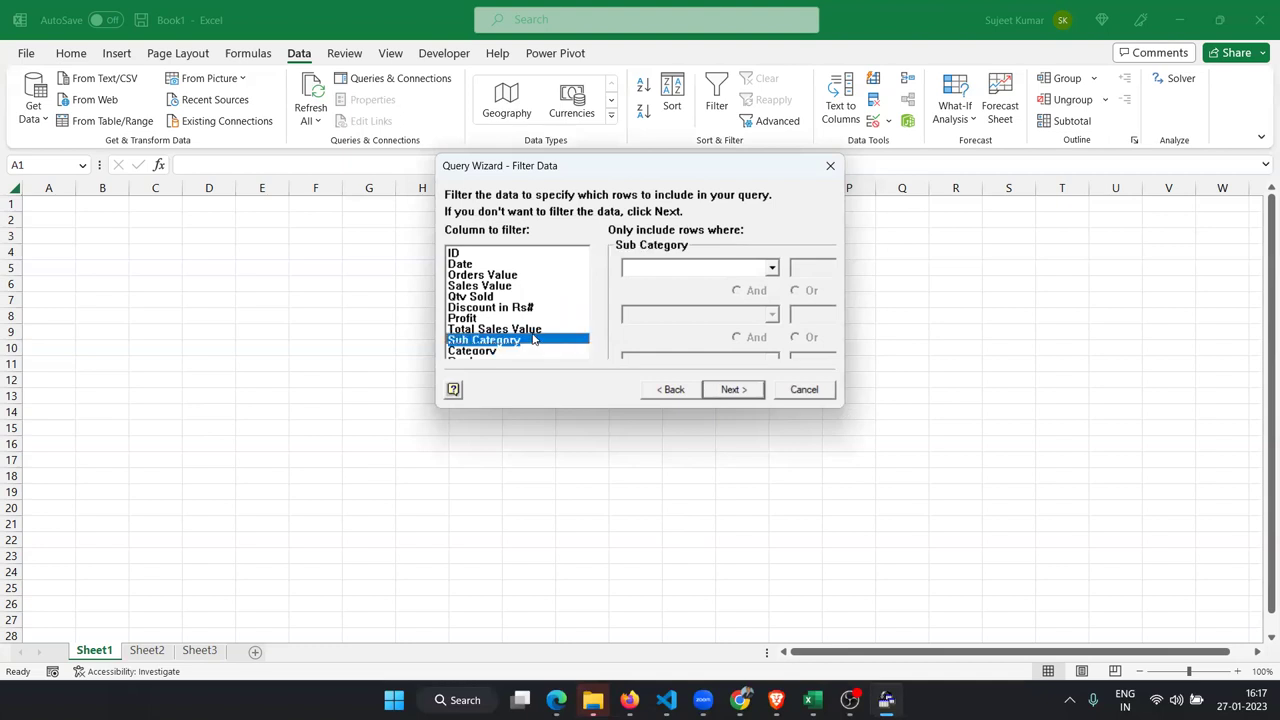
key(Down)
key(Down)
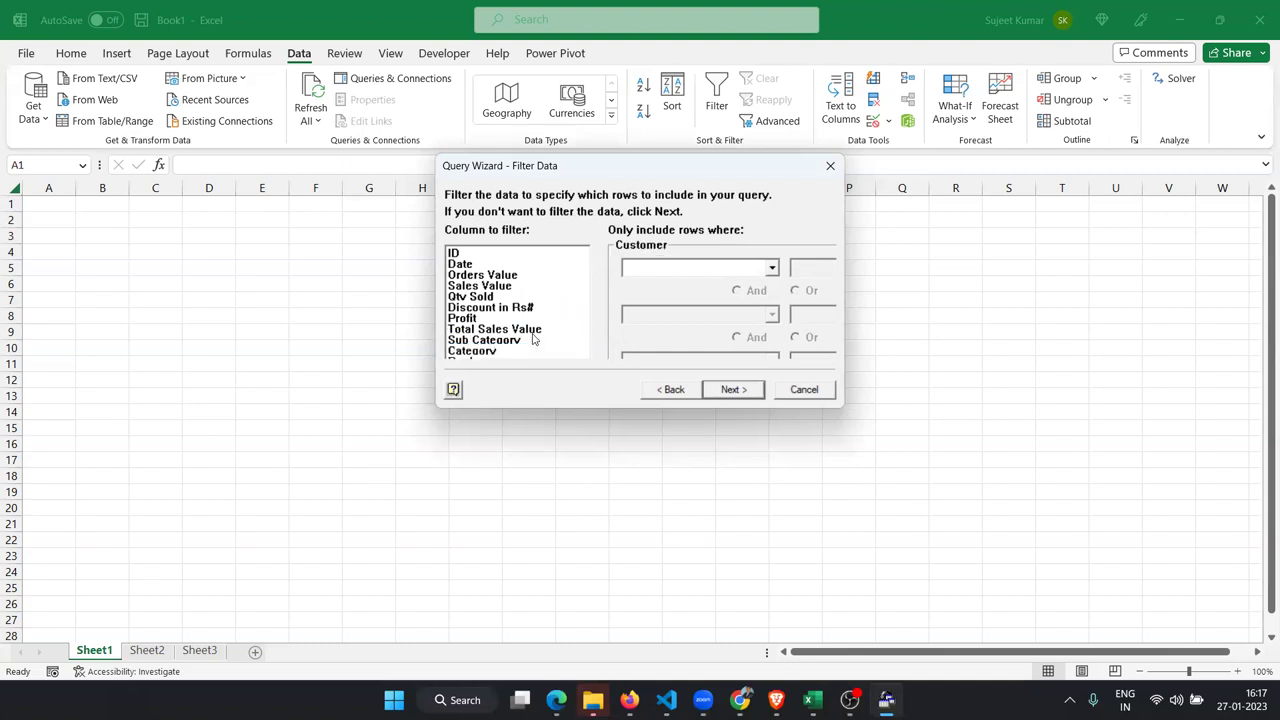
key(End)
click(674, 267)
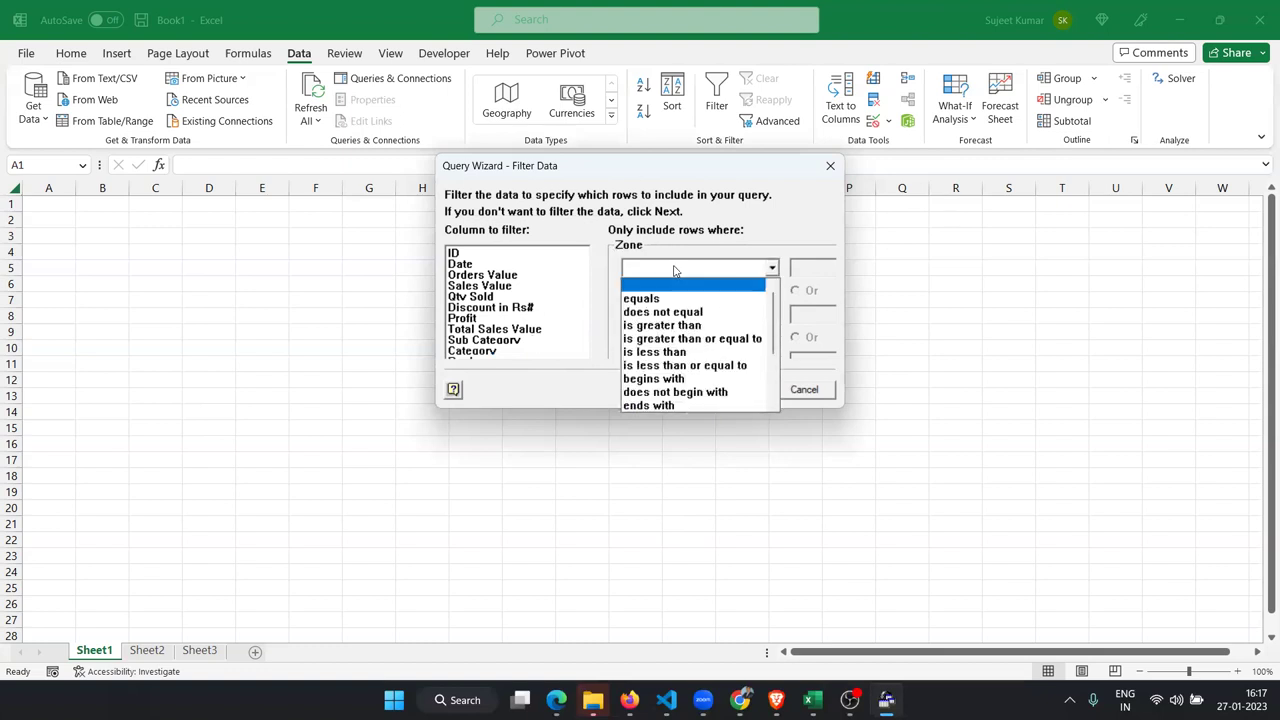
click(829, 264)
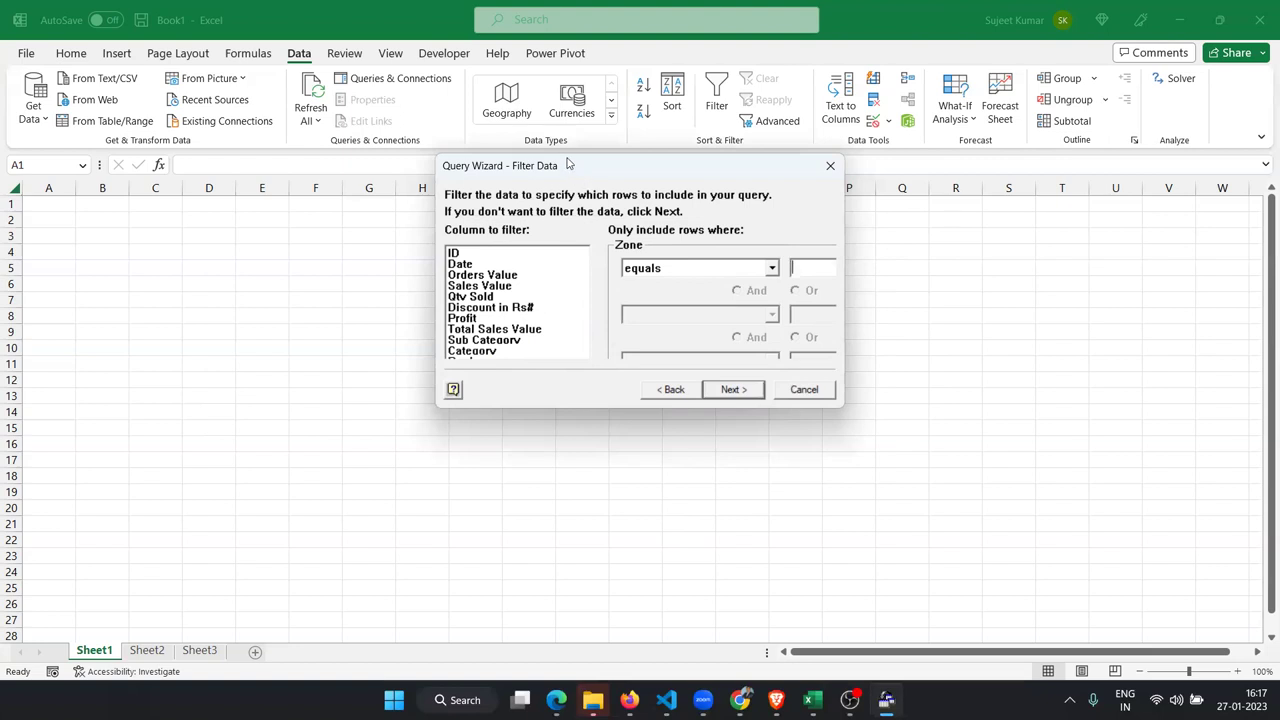
drag(566, 163, 330, 214)
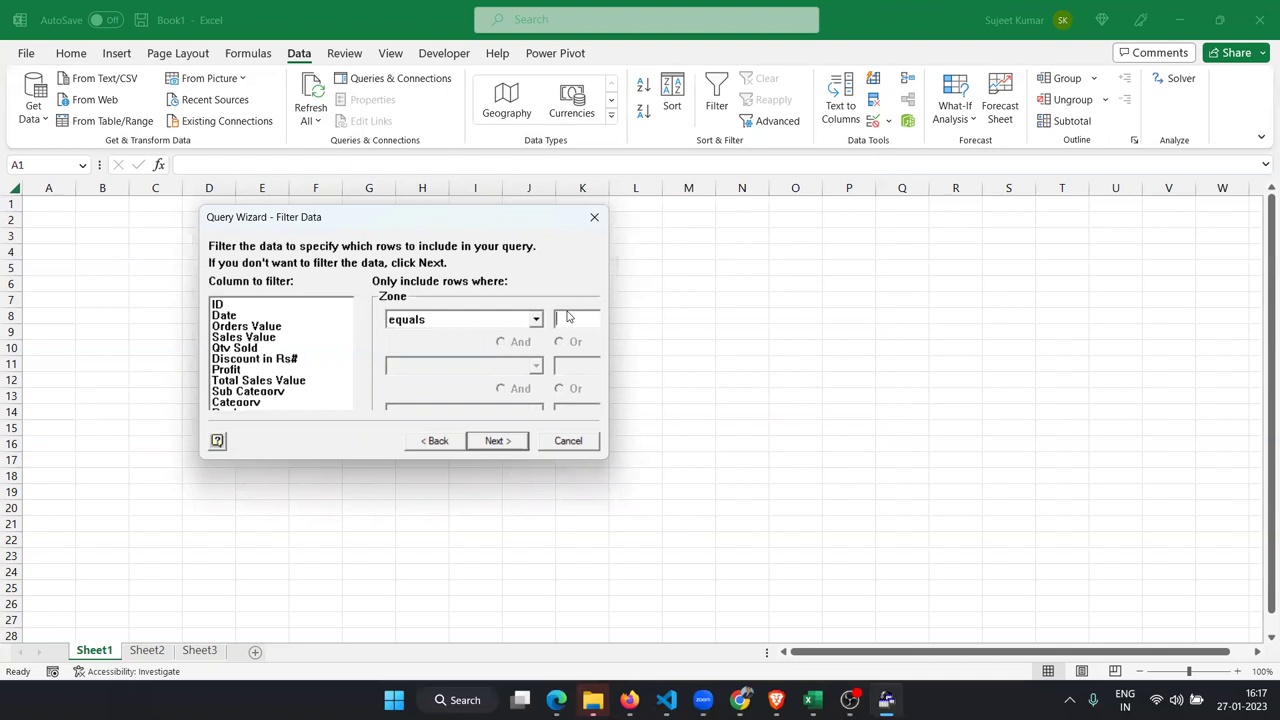
text(Sou)
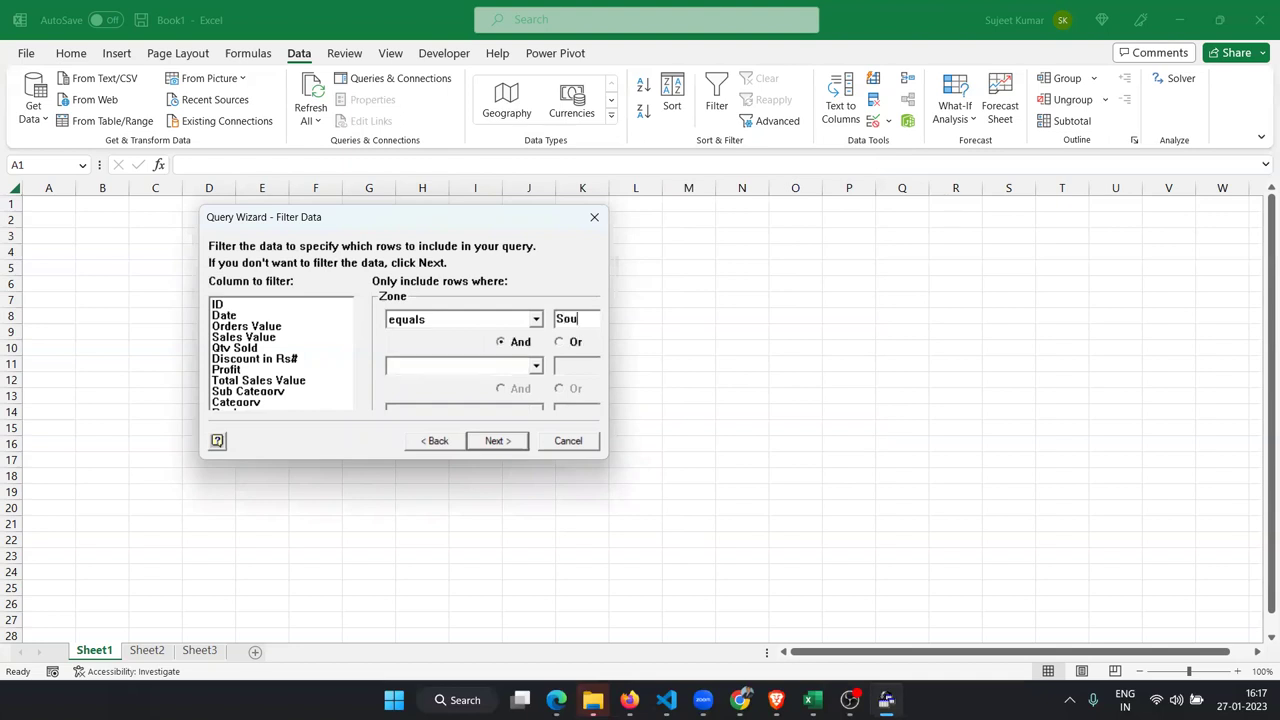
text(th)
- Finish the Query Wizard and return the results to Excel as a table at $A$1
click(500, 442)
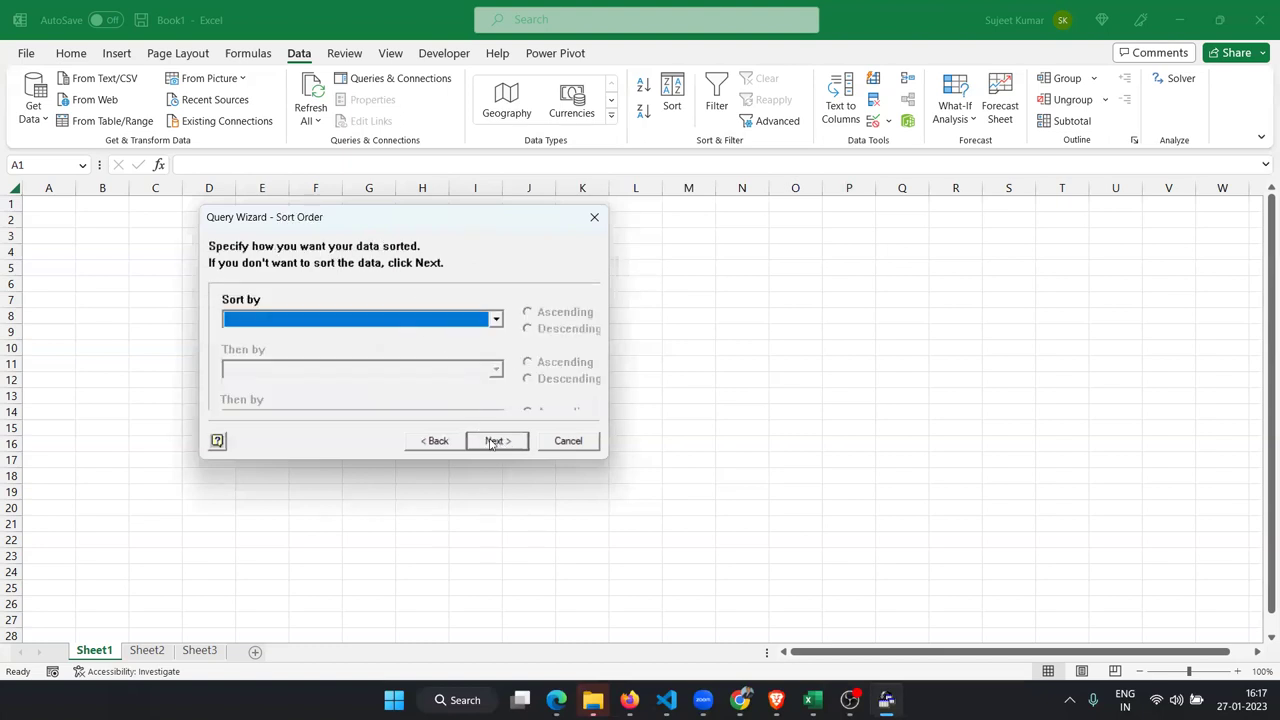
click(491, 444)
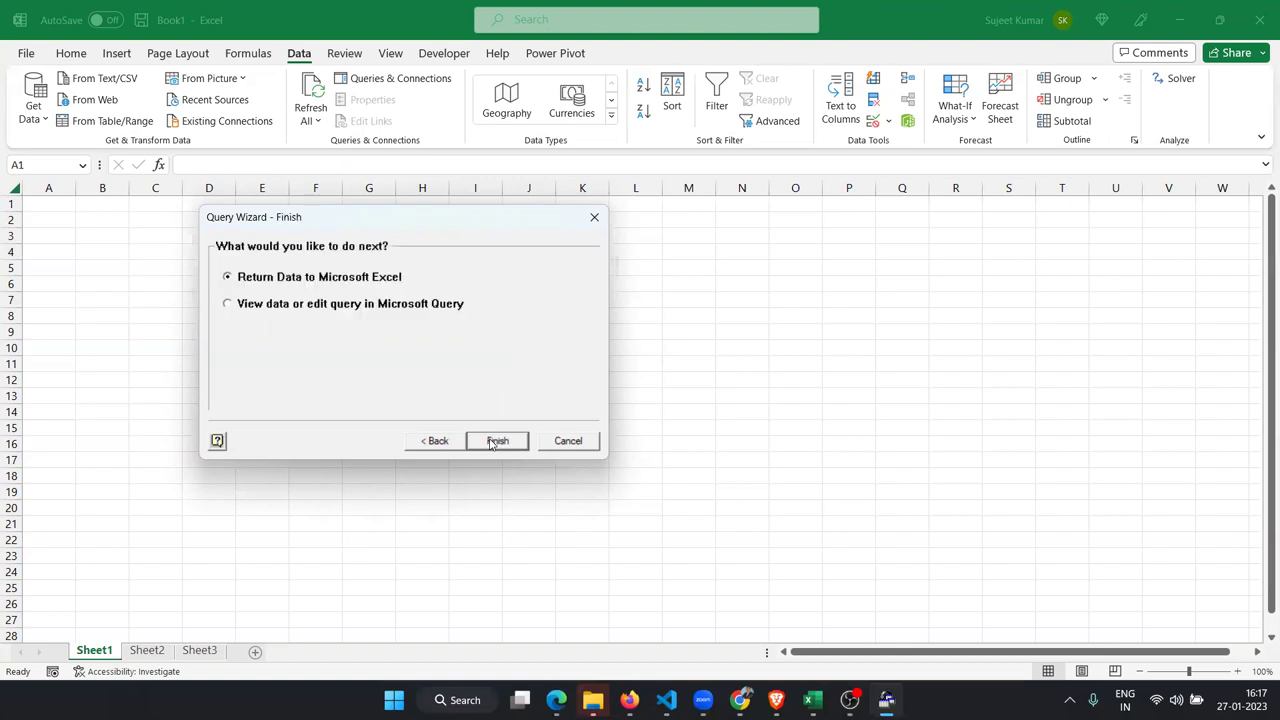
click(491, 444)
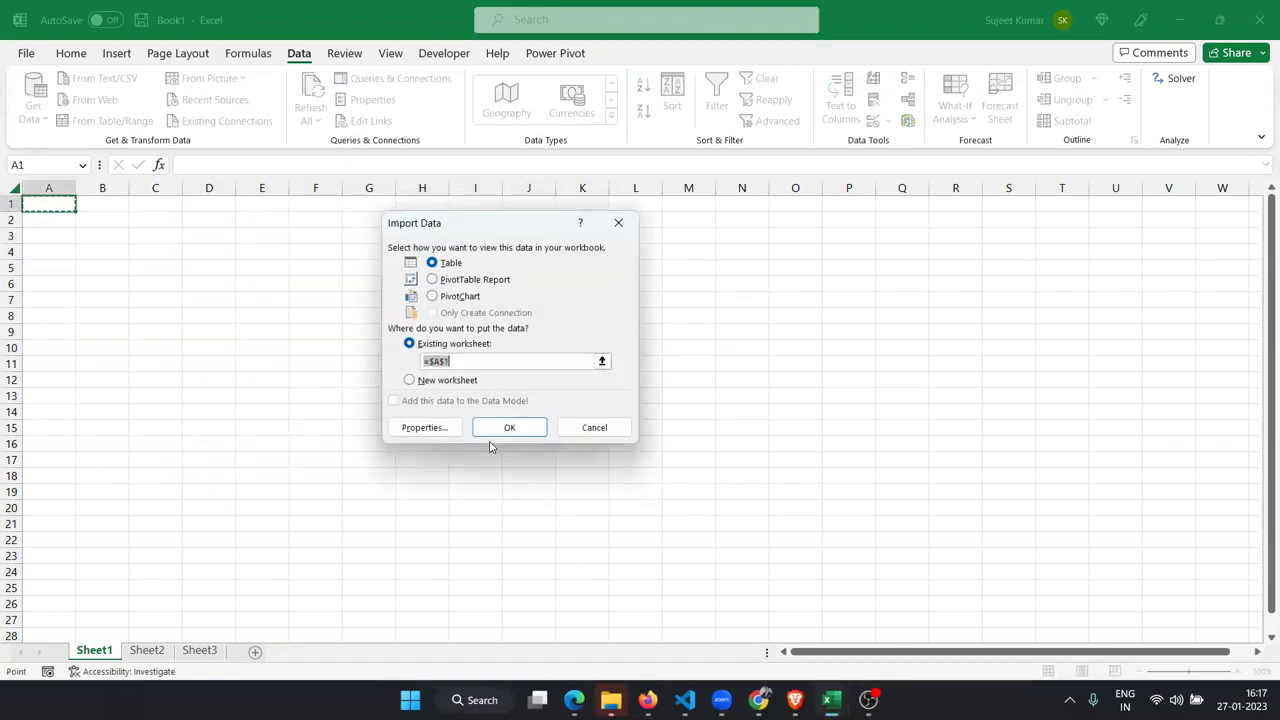
click(503, 428)
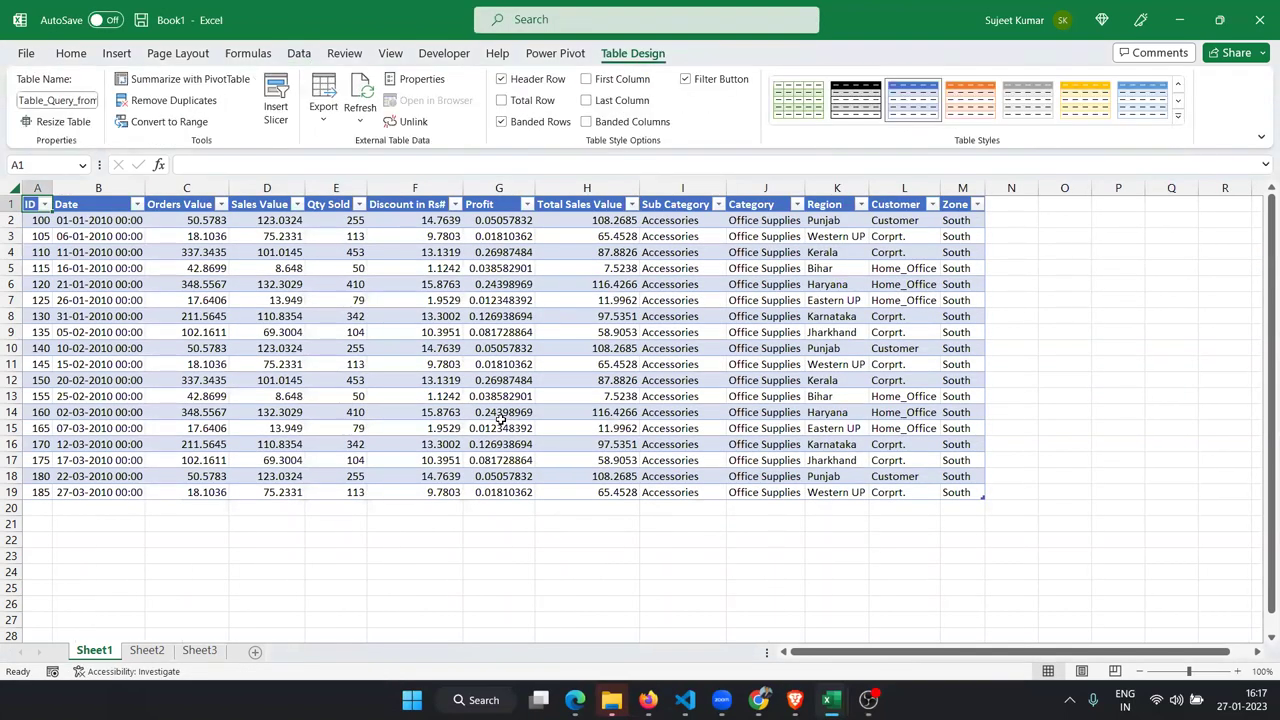
- Enter the label Zone in cell P1, correcting the mistyped entry
key(Right)
key(Right)
key(Right)
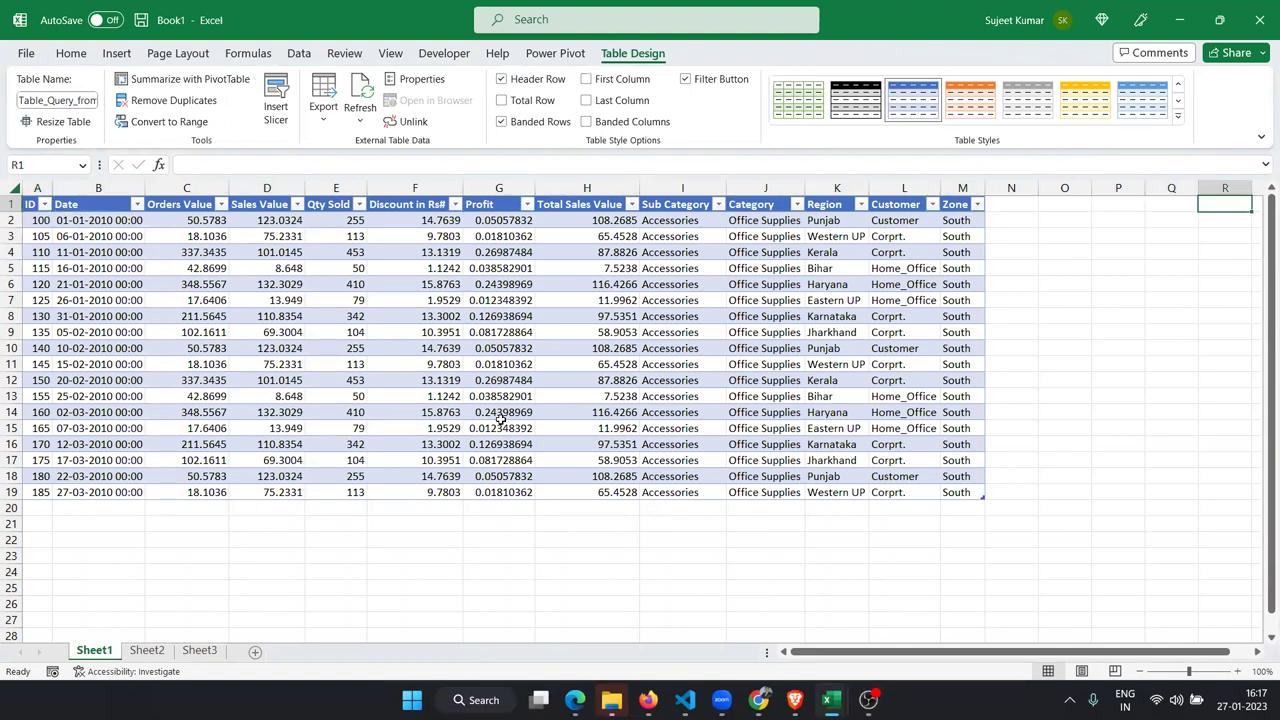
key(Left)
key(Left)
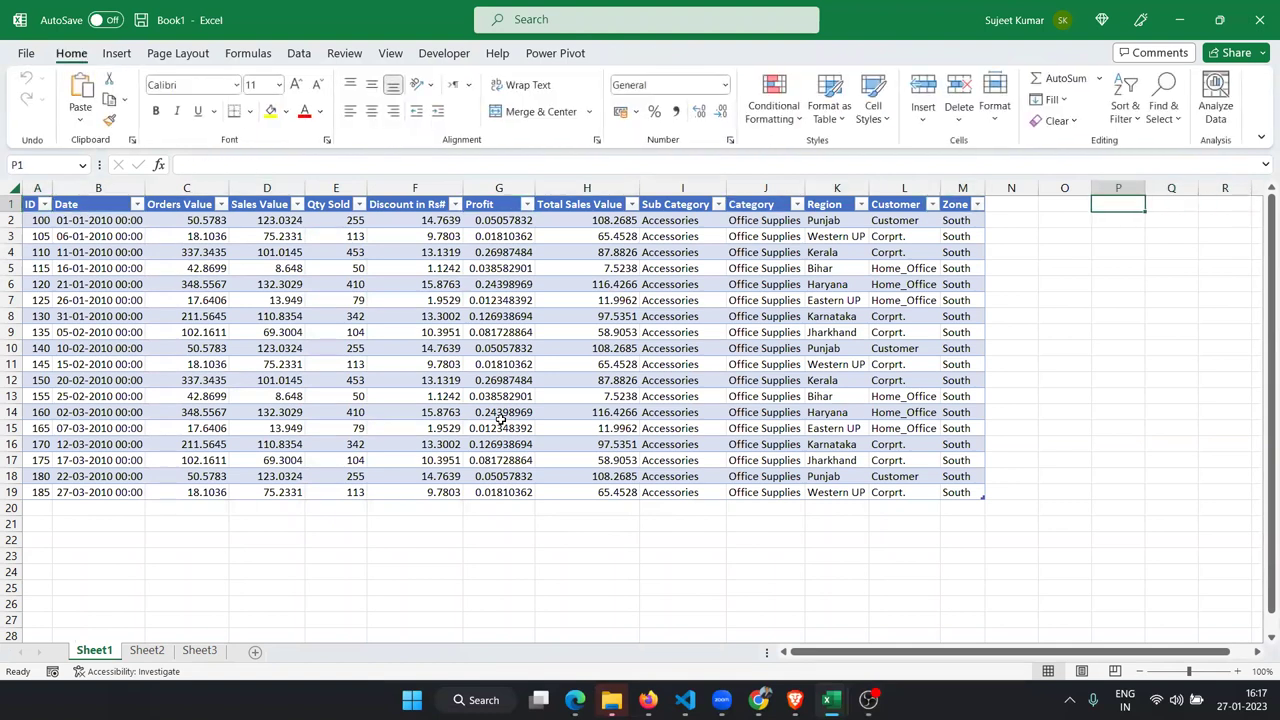
text(Son)
key(Return)
key(Up)
key(Delete)
text(Zone)
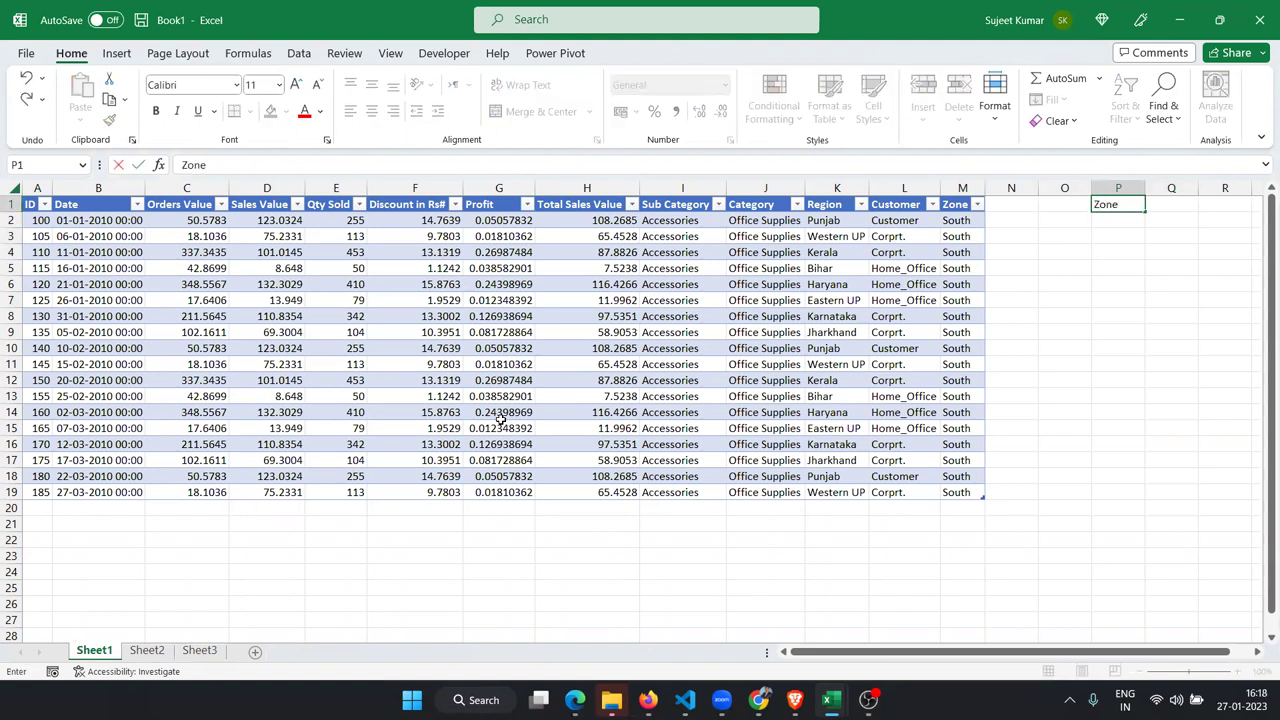
key(Return)
- Enter East in cell P2 and open the Queries & Connections pane
text(East)
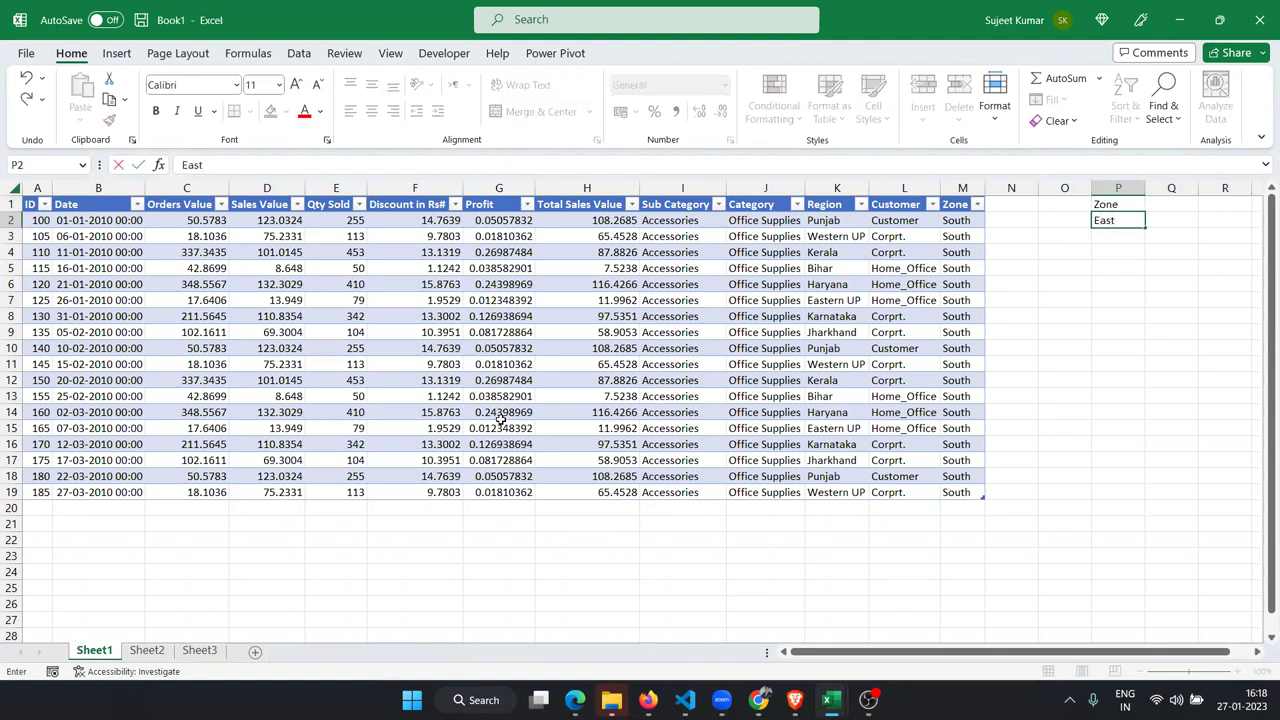
key(Return)
key(Up)
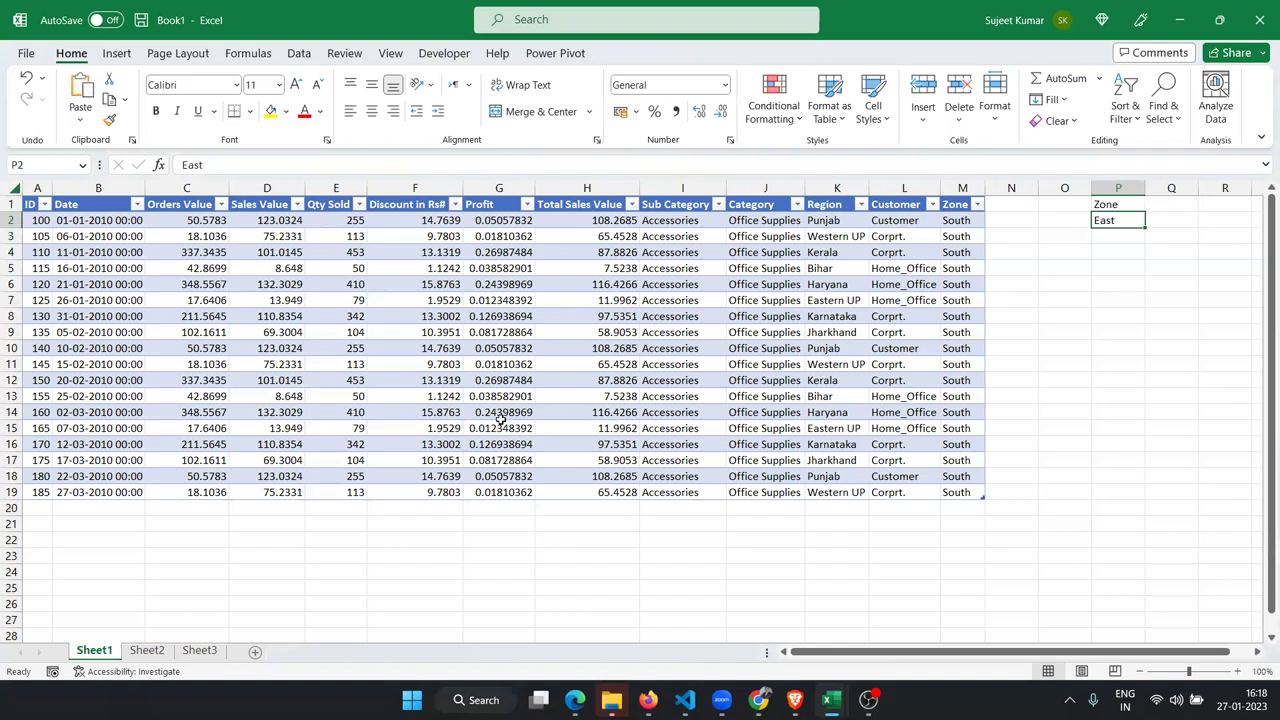
click(506, 302)
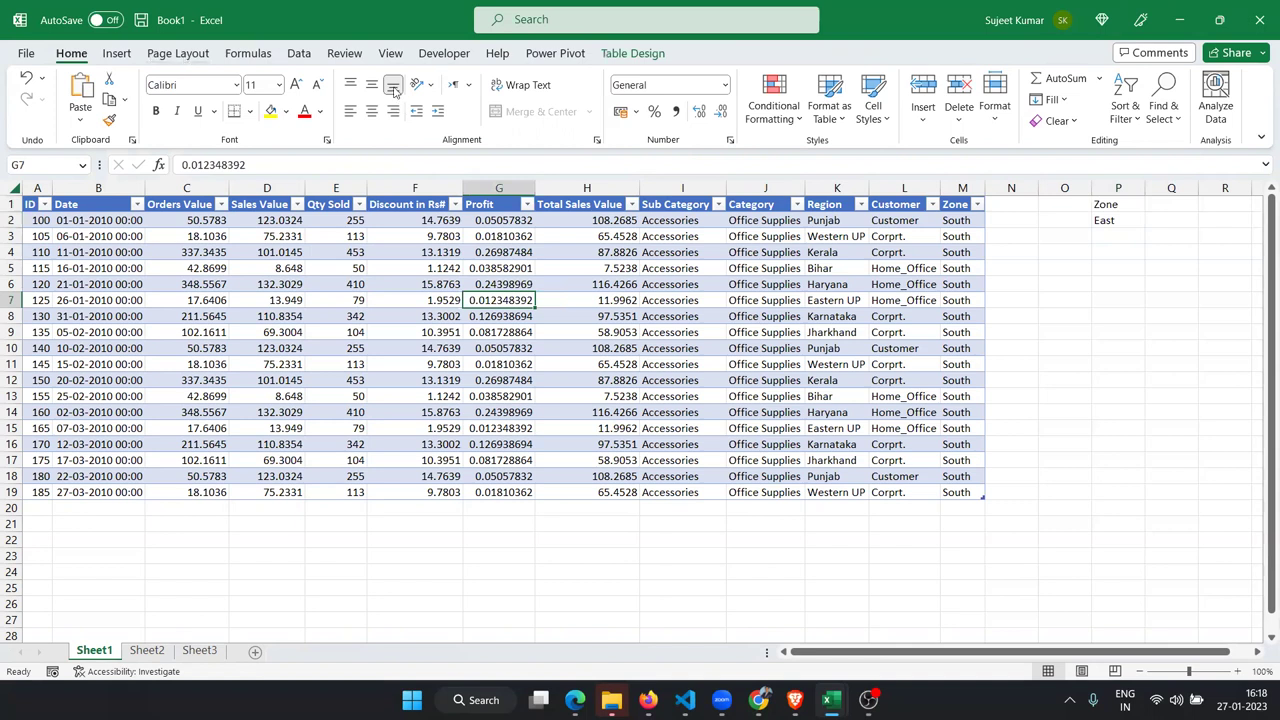
click(299, 53)
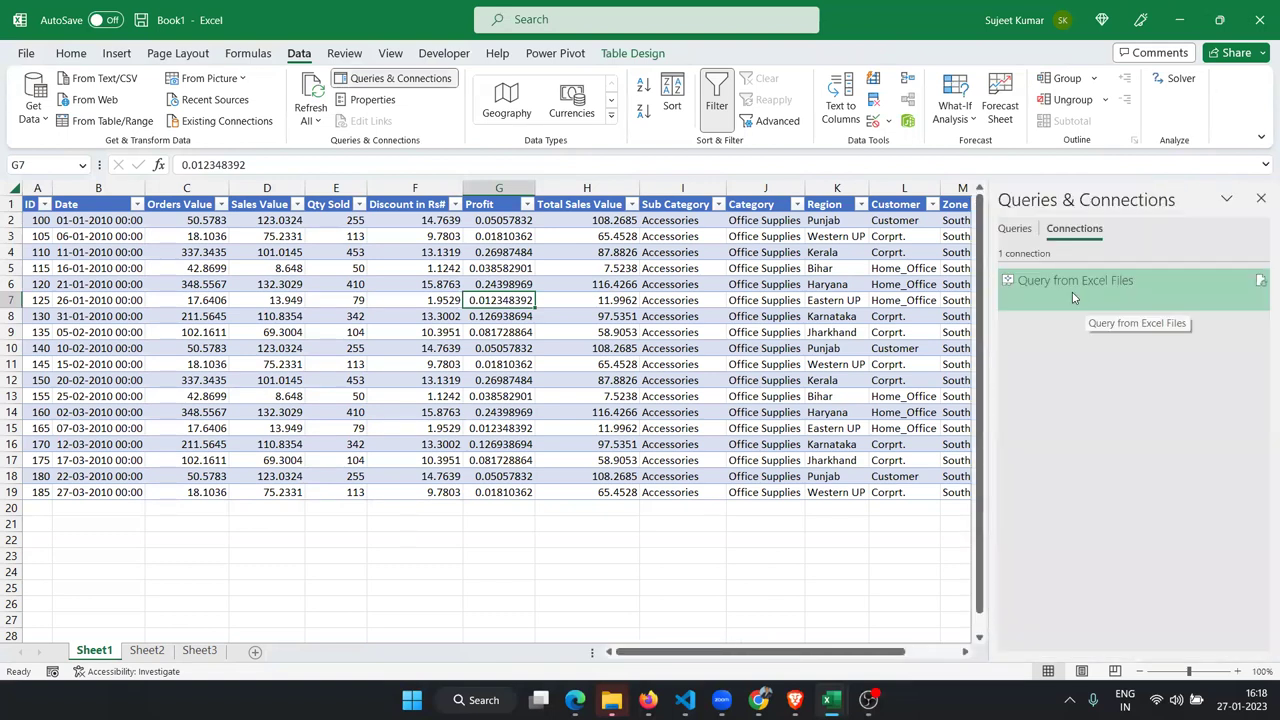
- In the connection's Definition command text, replace 'South' in the WHERE clause with ?
right_click(1072, 292)
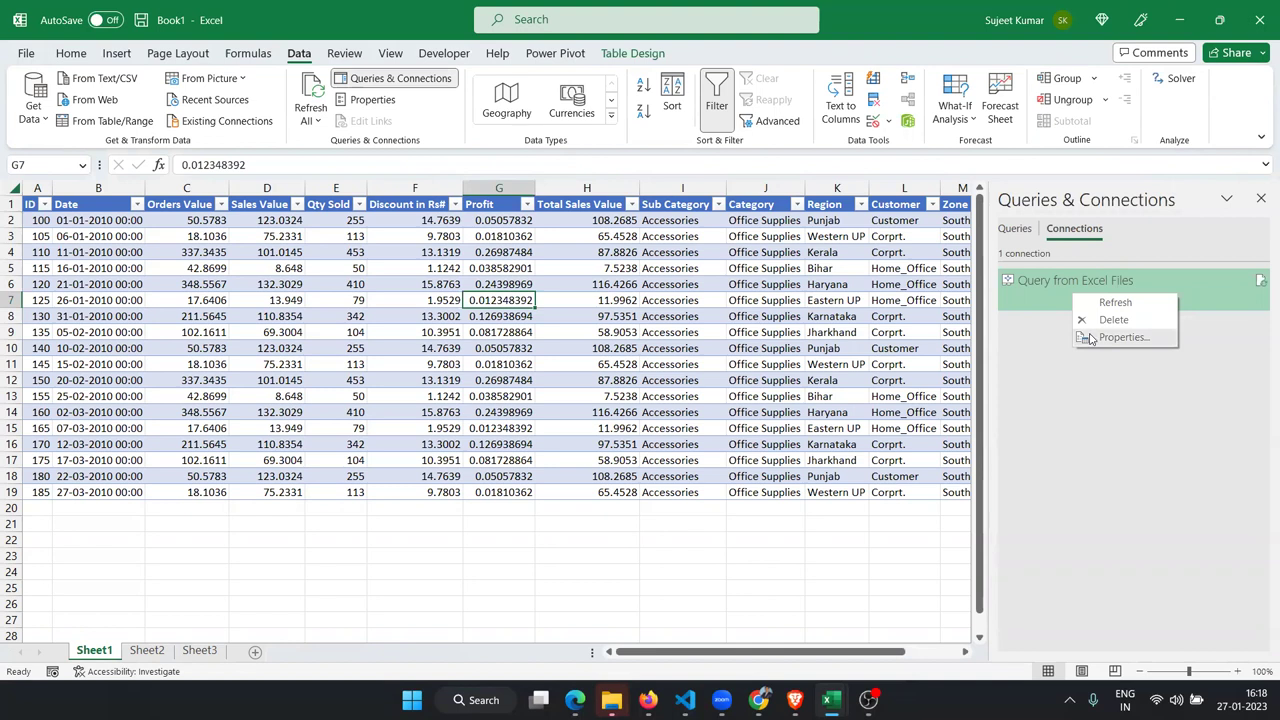
click(1092, 339)
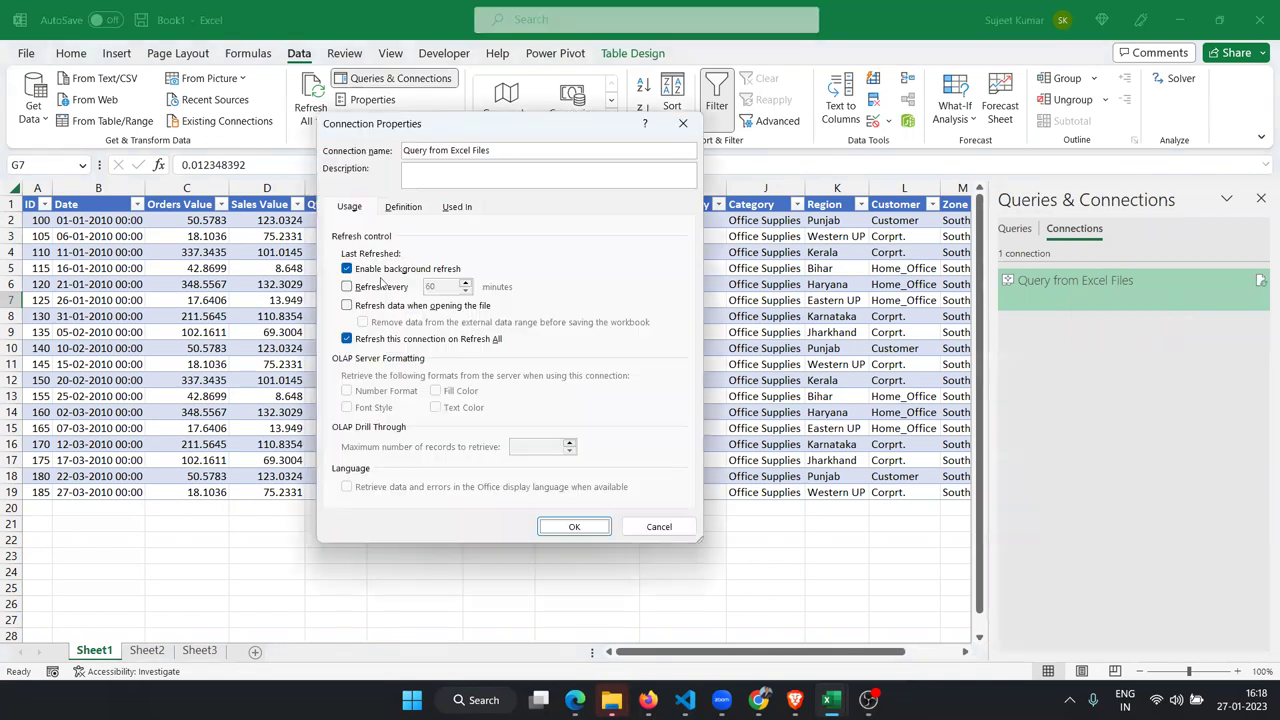
click(404, 207)
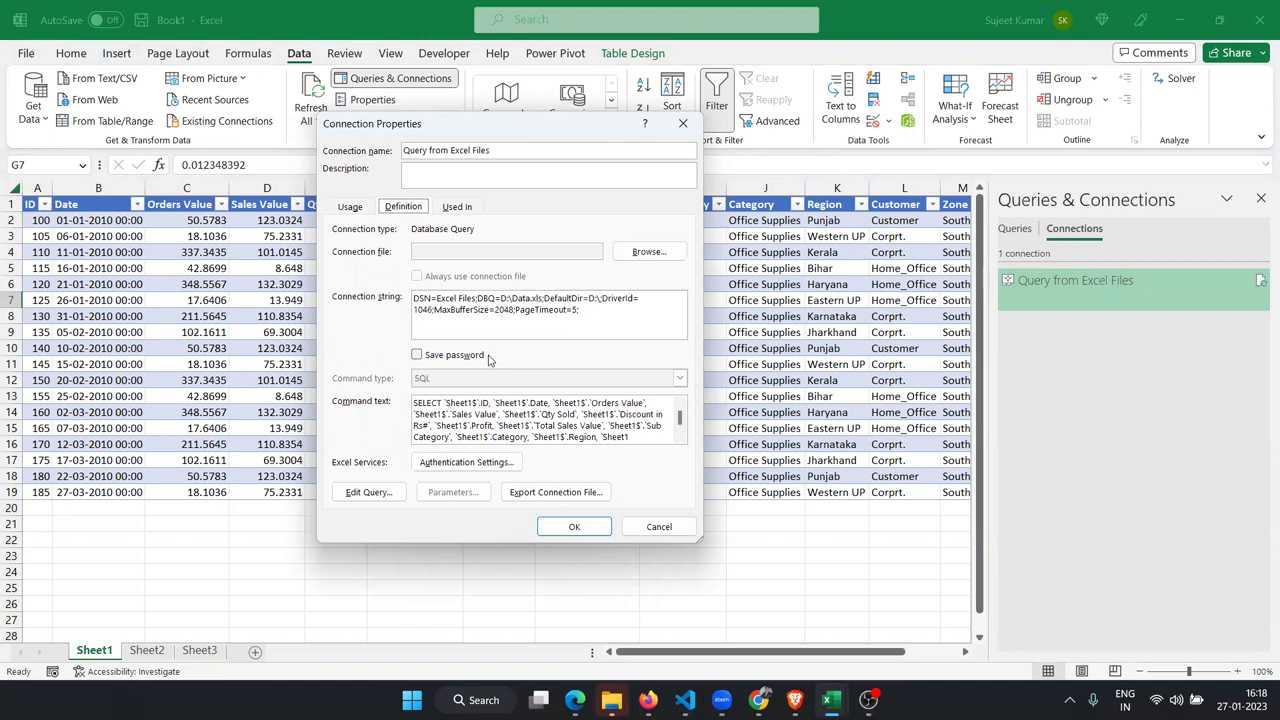
click(476, 410)
scroll(477, 410, down, 2)
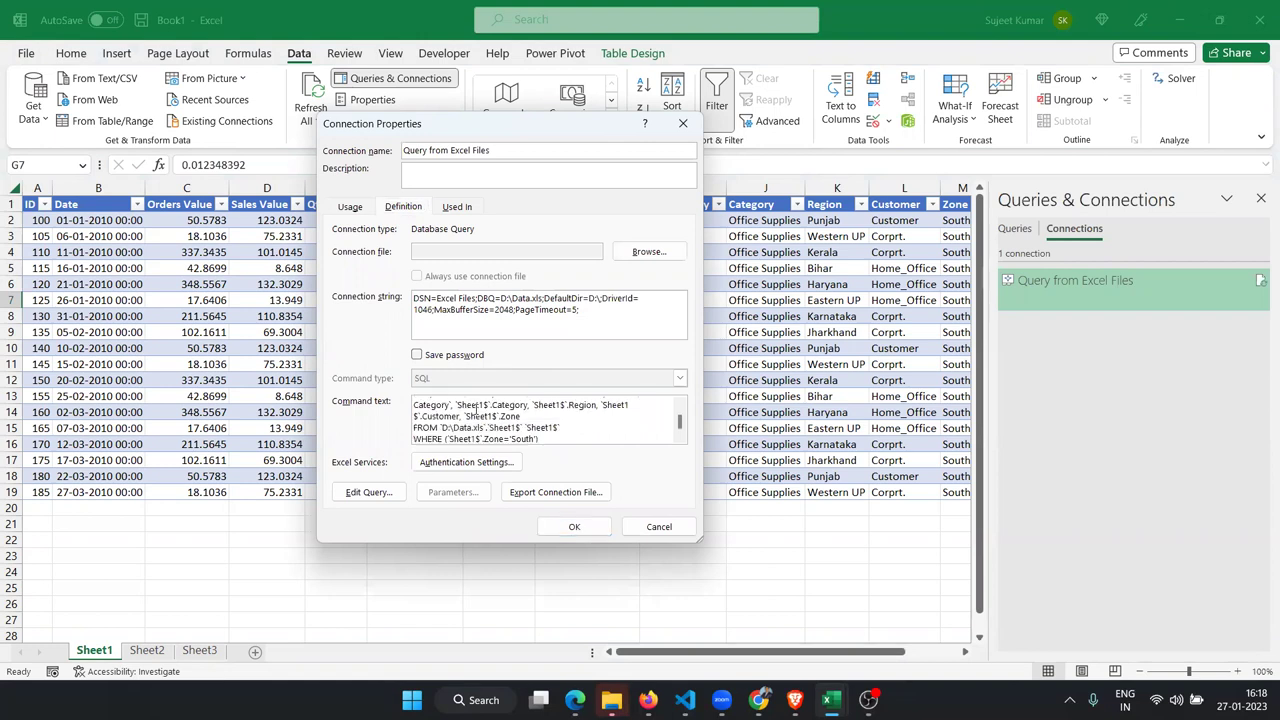
scroll(477, 410, up, 3)
scroll(500, 430, down, 3)
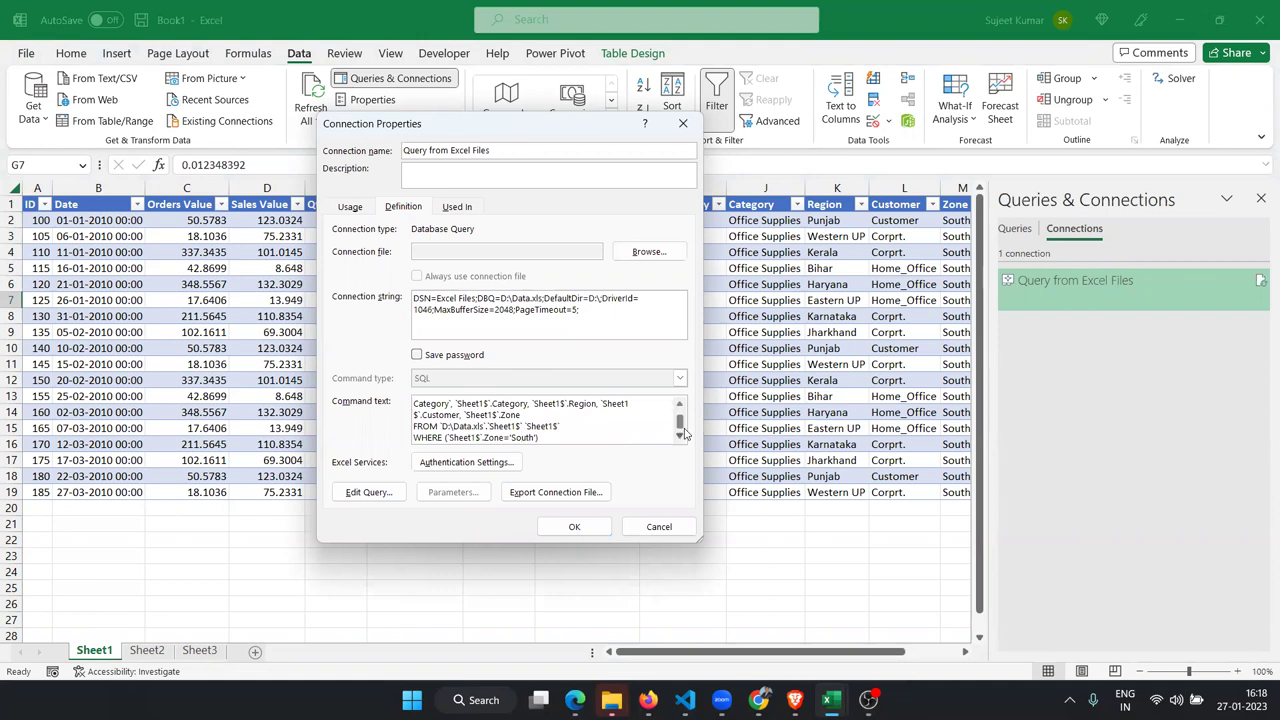
key(Delete)
key(Delete)
key(Delete)
key(Delete)
key(Delete)
key(BackSpace)
key(BackSpace)
key(BackSpace)
text(?)
- Save the SQL and answer the Parameter1 prompt with P2, keeping it and refreshing automatically
click(592, 534)
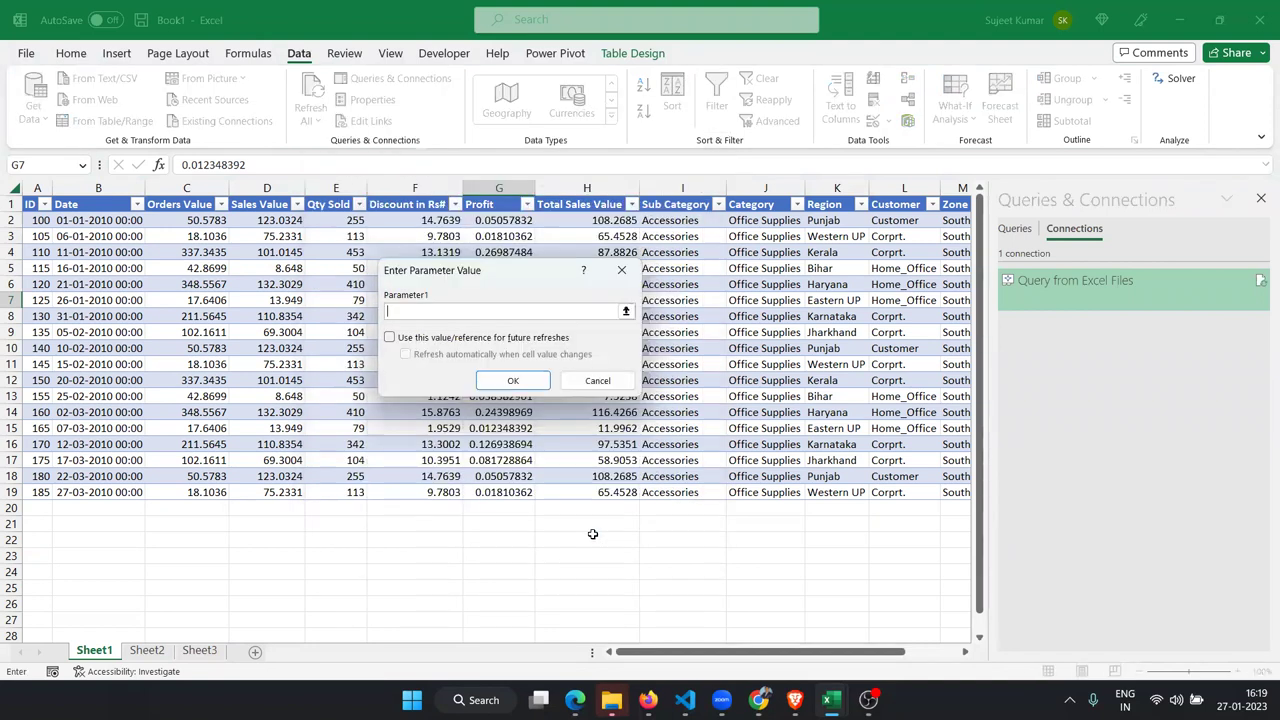
click(421, 315)
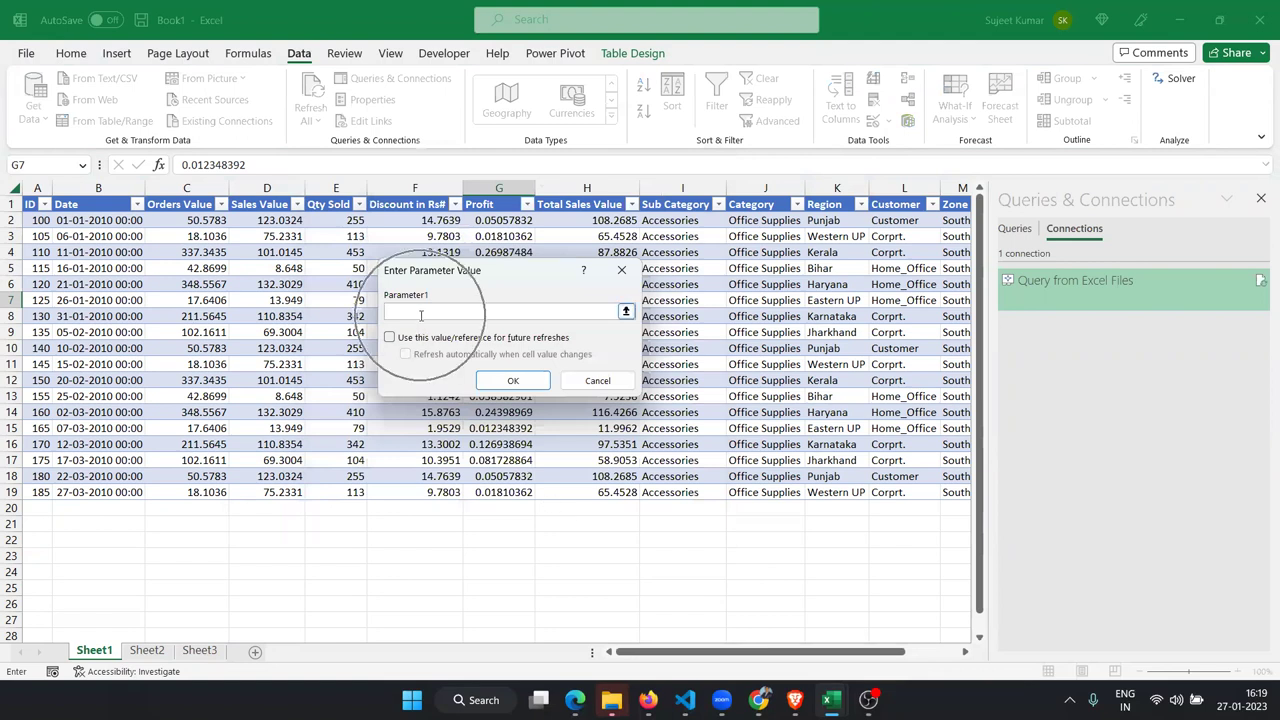
click(420, 315)
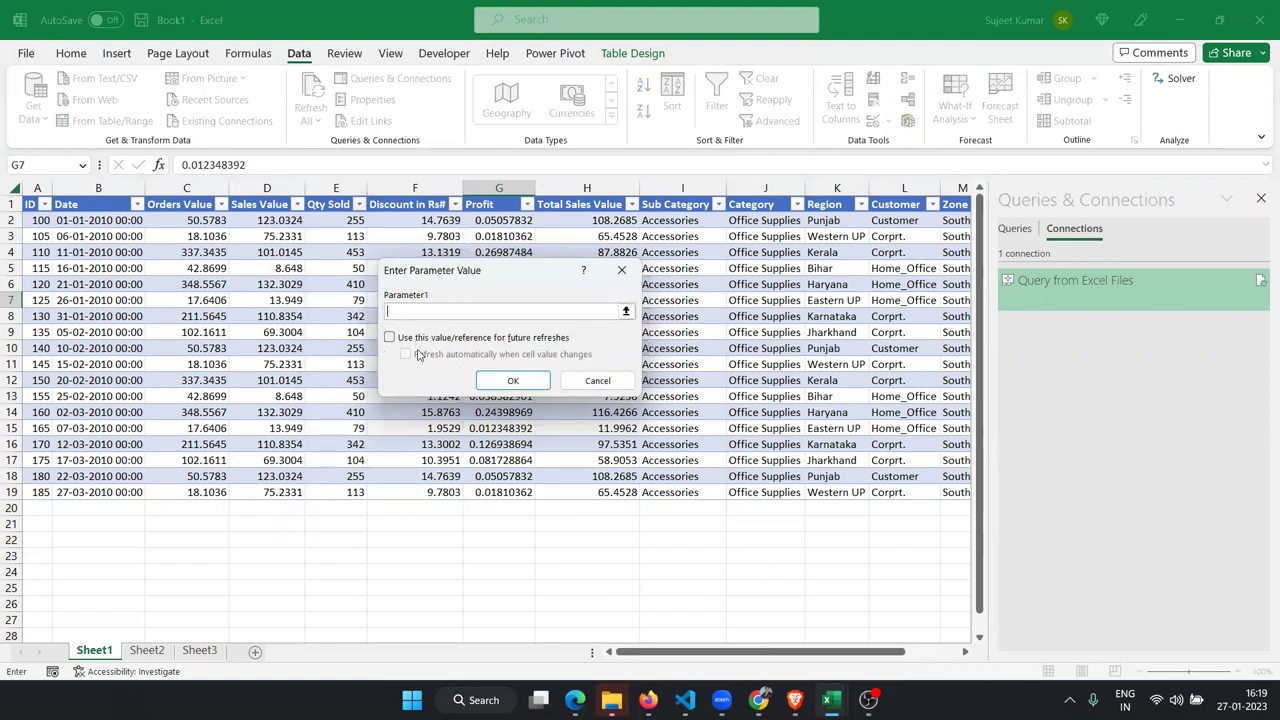
click(420, 338)
click(422, 356)
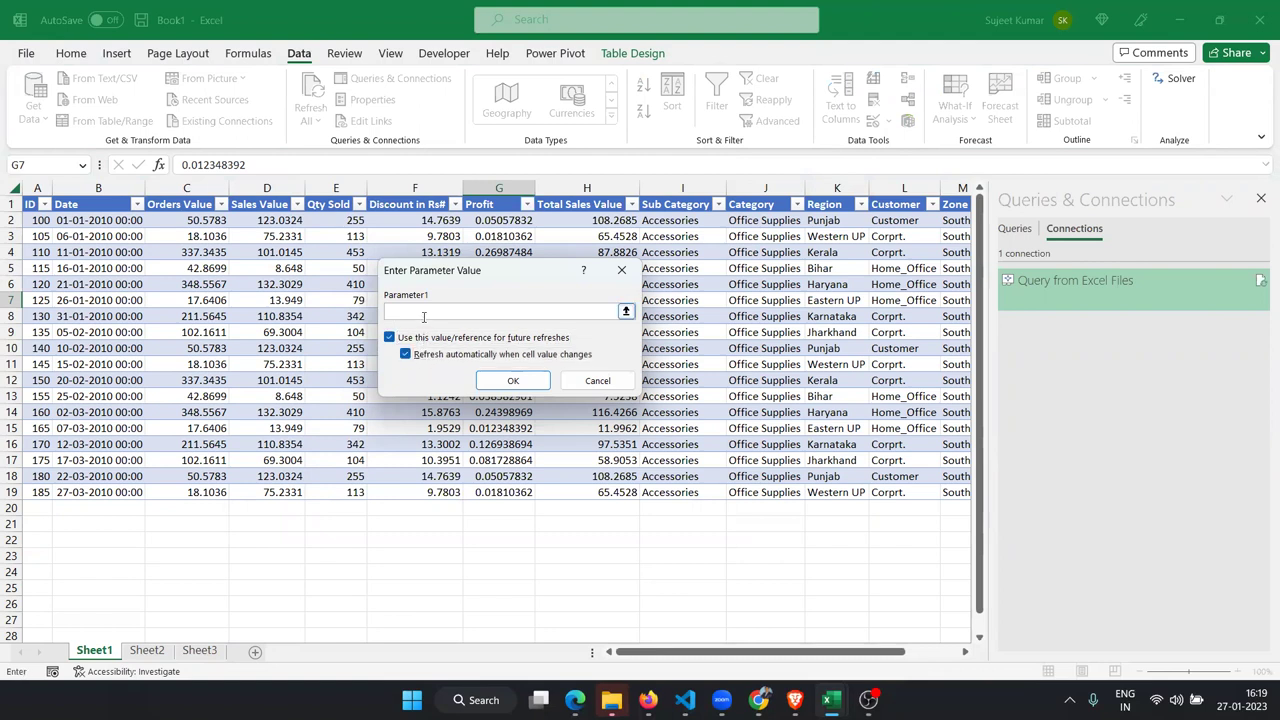
click(418, 340)
text(P2)
click(512, 382)
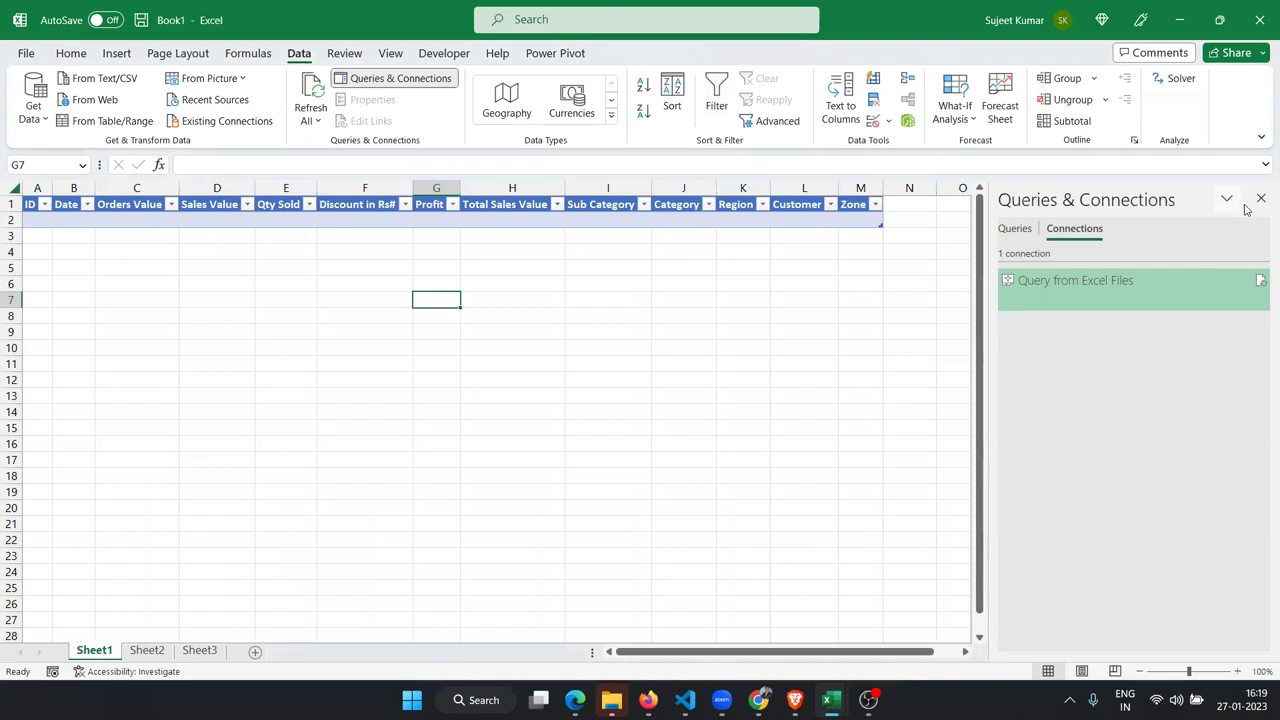
- Reopen the Query from Excel Files connection properties at its SQL command text
right_click(1089, 293)
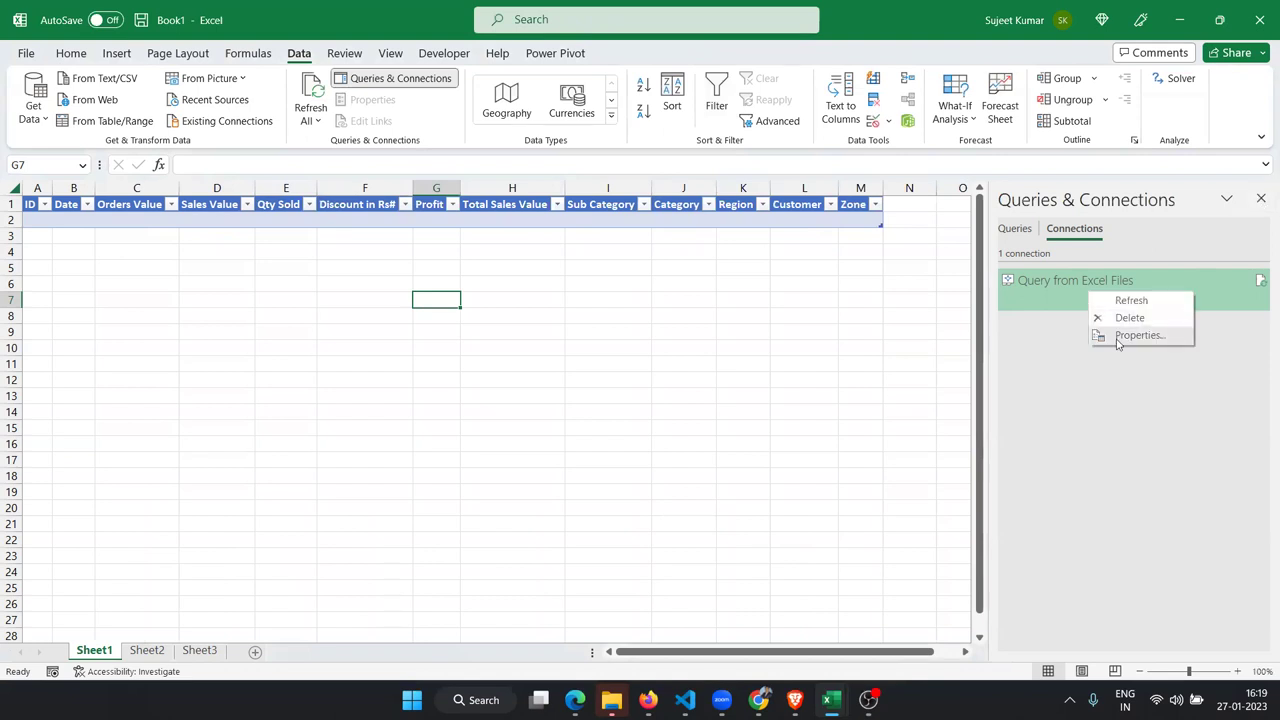
click(1120, 336)
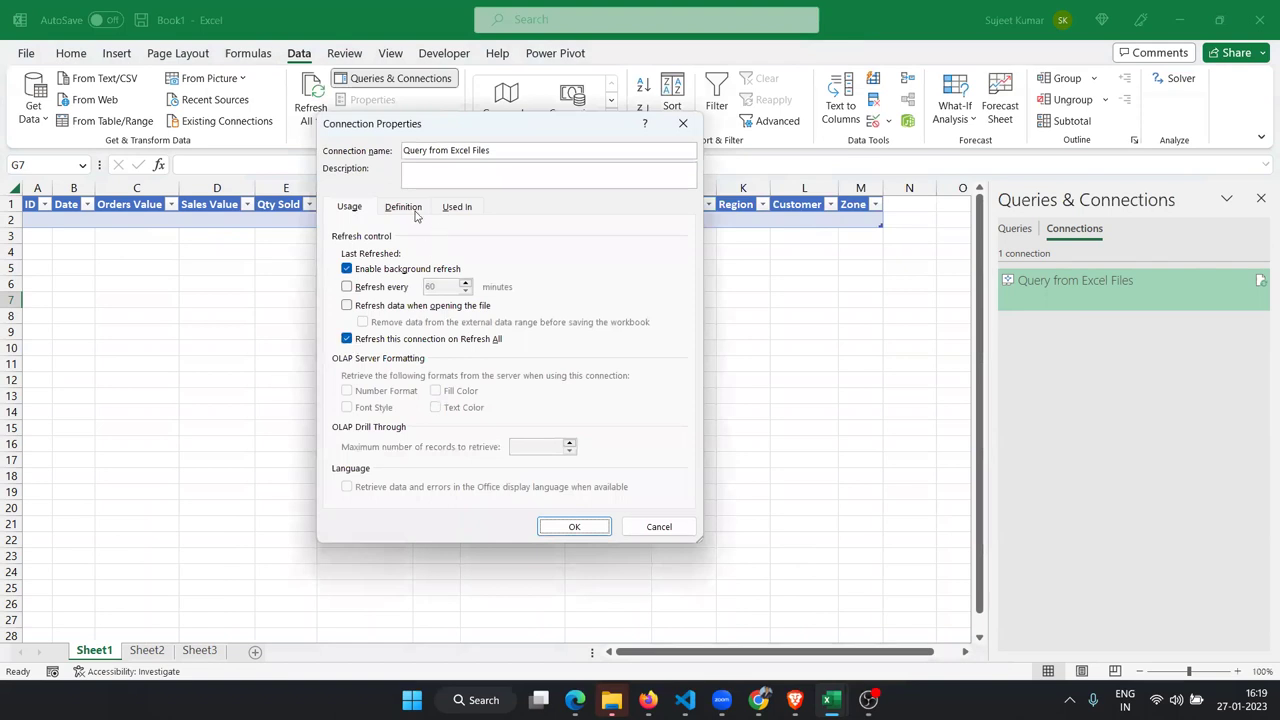
click(410, 210)
click(455, 210)
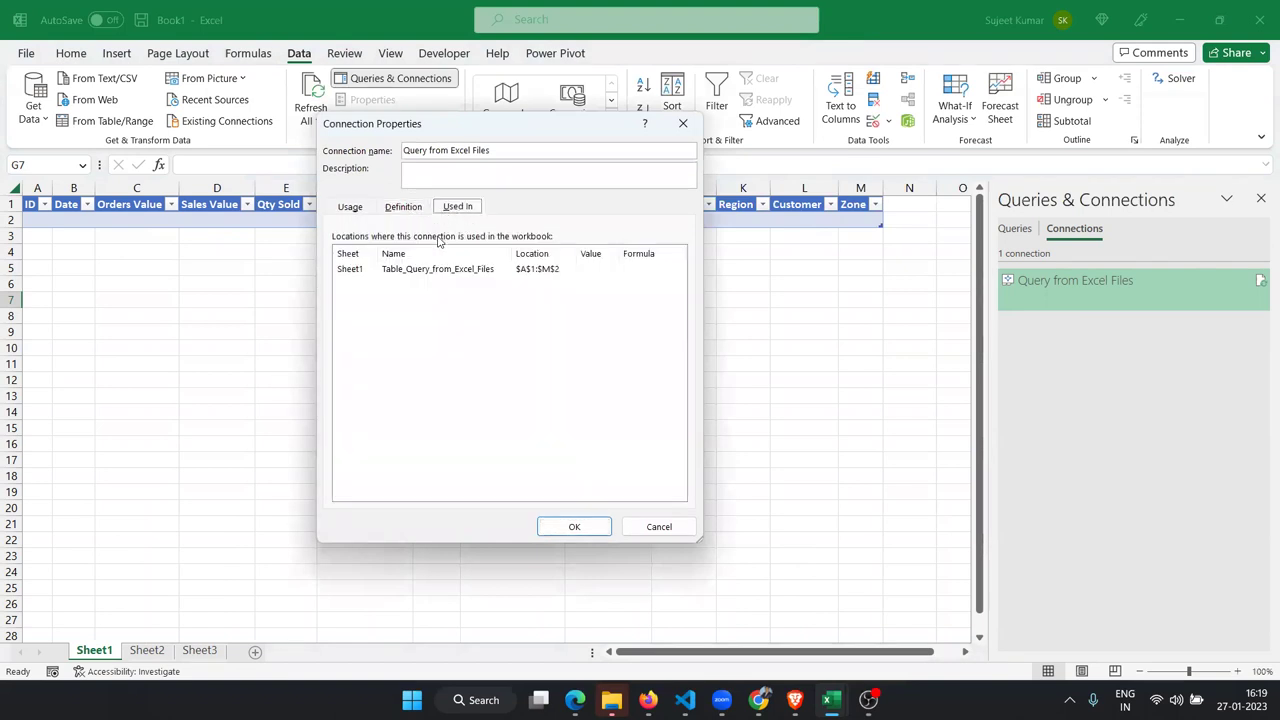
click(425, 269)
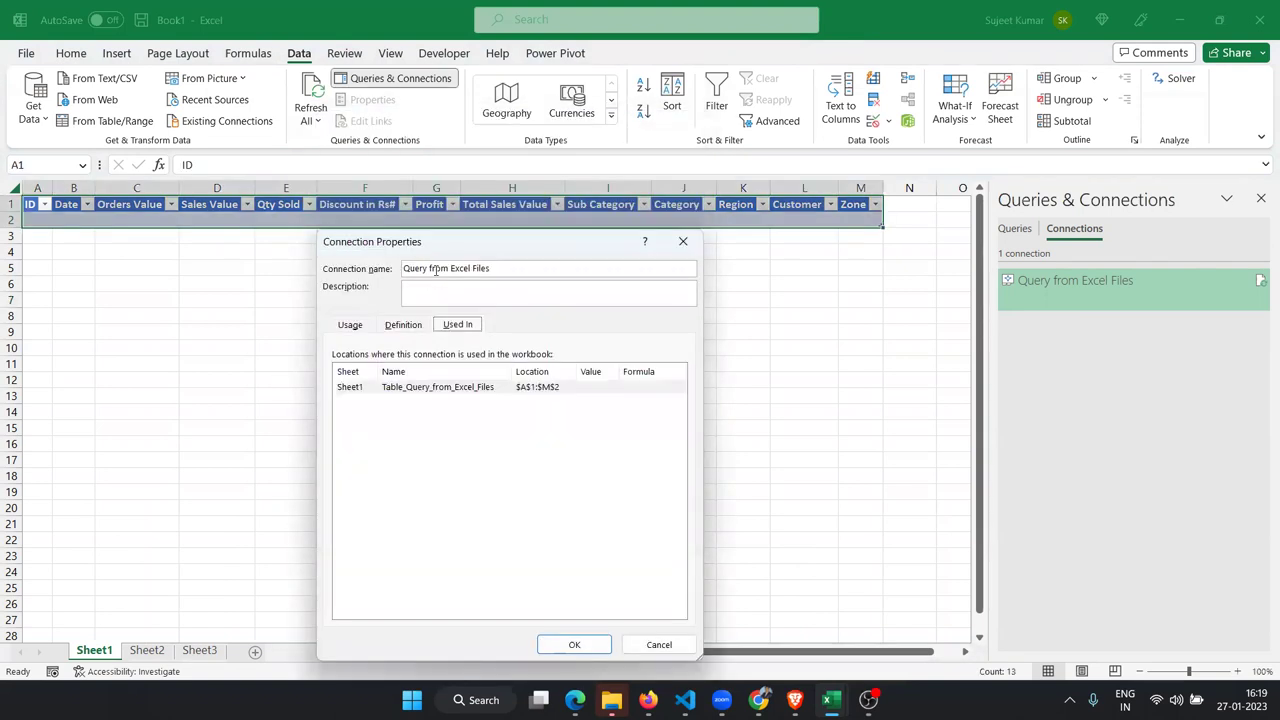
click(421, 390)
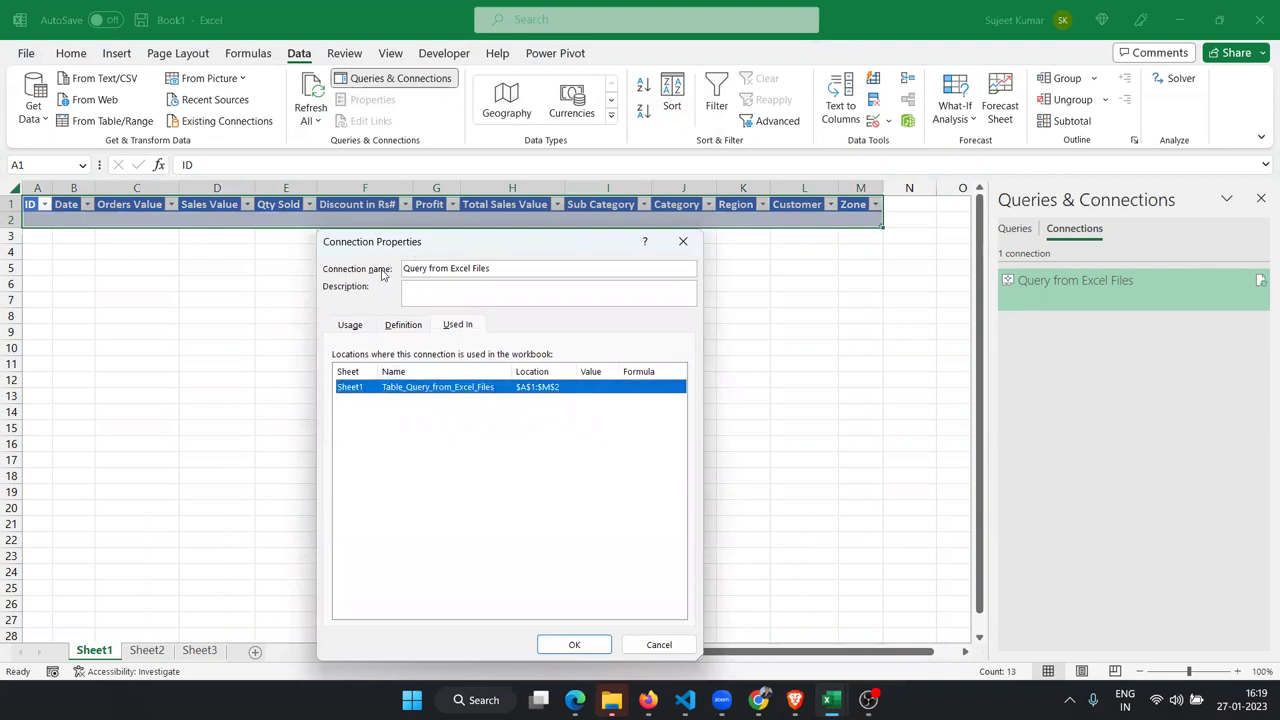
click(403, 326)
scroll(519, 530, down, 1)
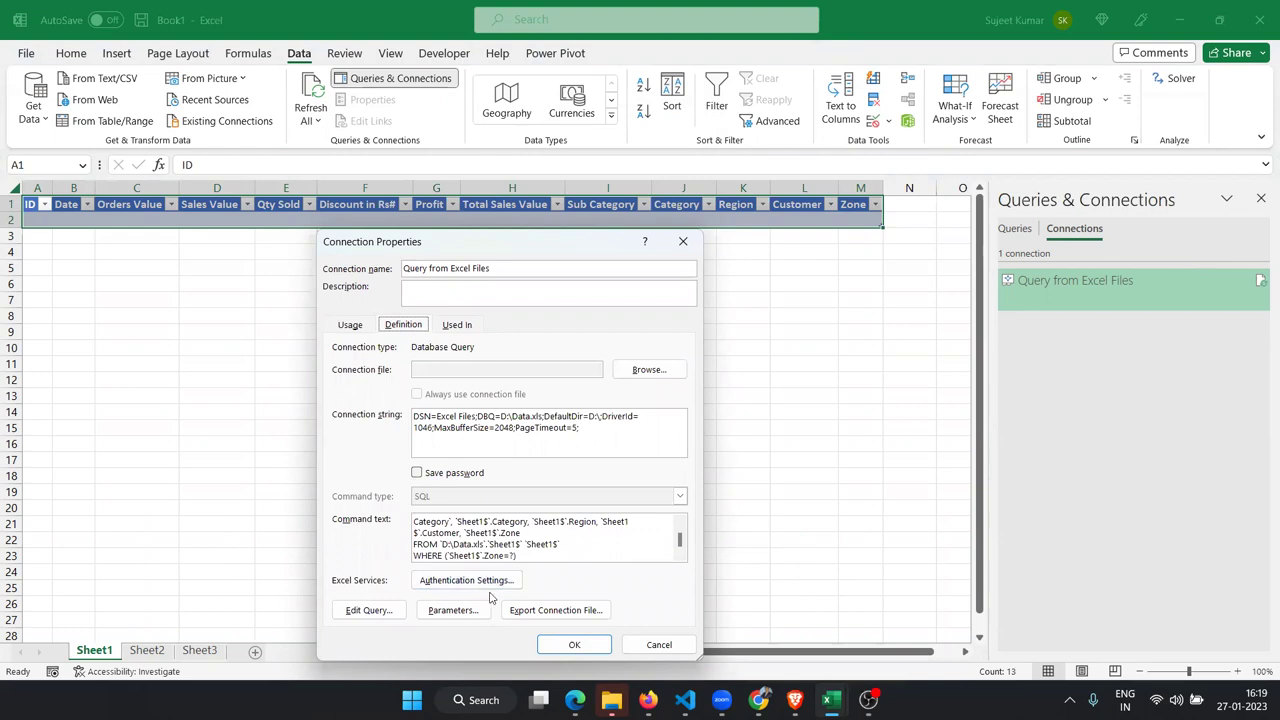
- Tie Parameter1 to cell P2 with automatic refresh on change, and confirm the properties
click(443, 612)
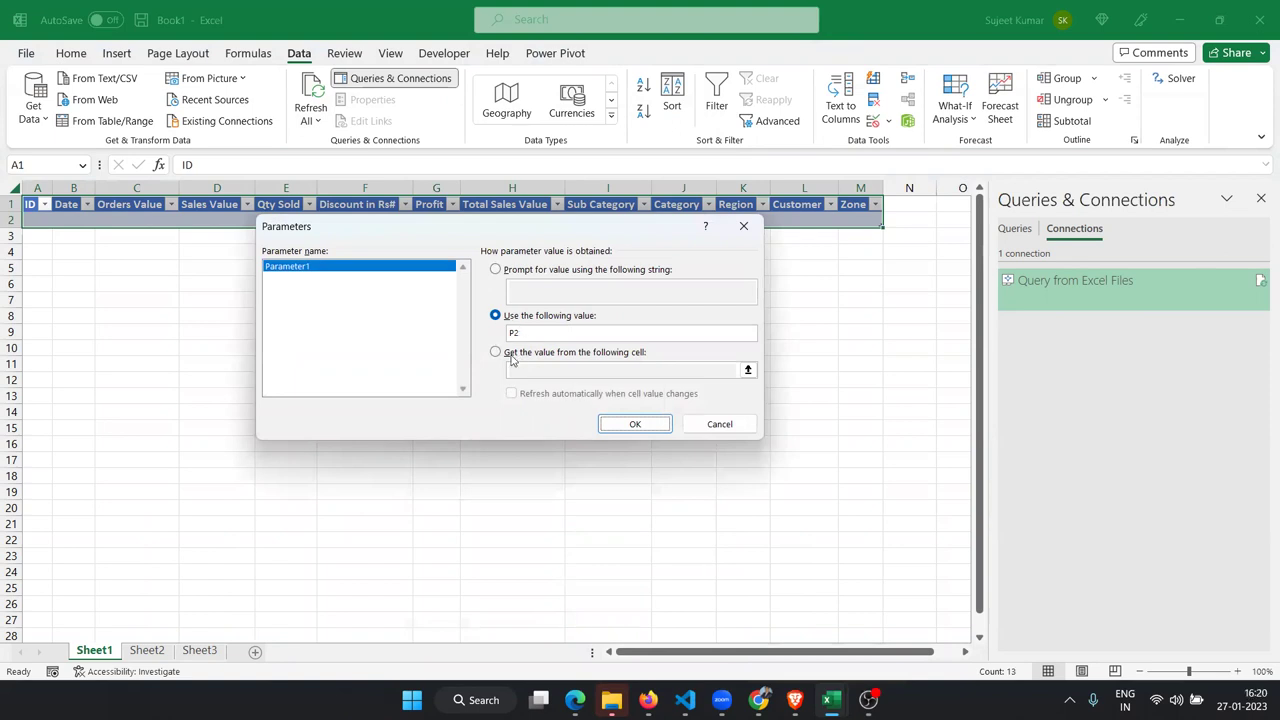
click(511, 356)
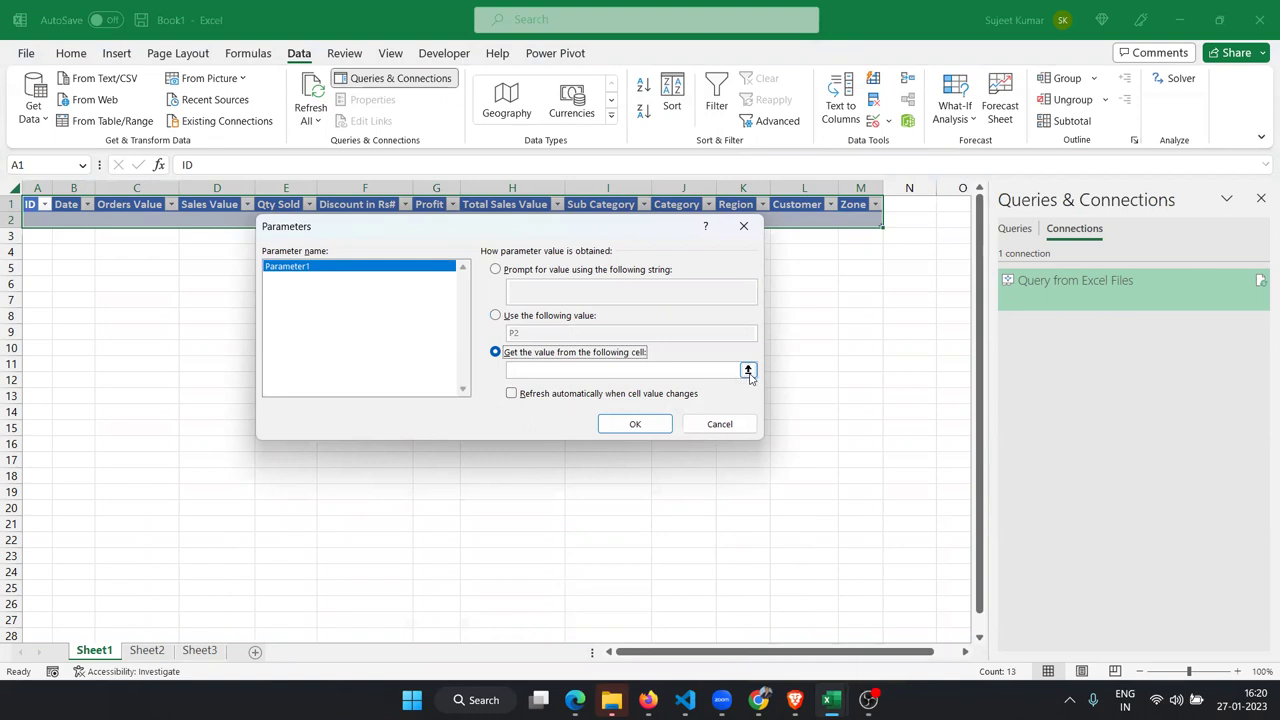
click(748, 370)
click(941, 205)
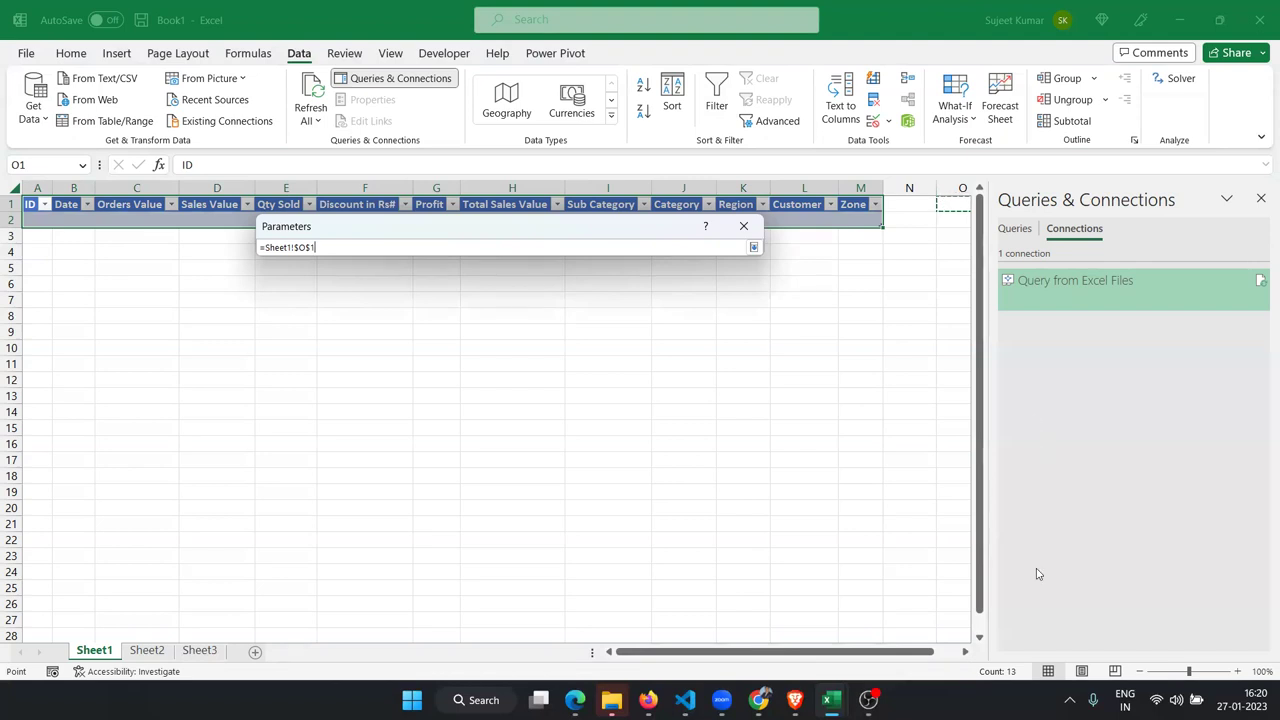
click(965, 652)
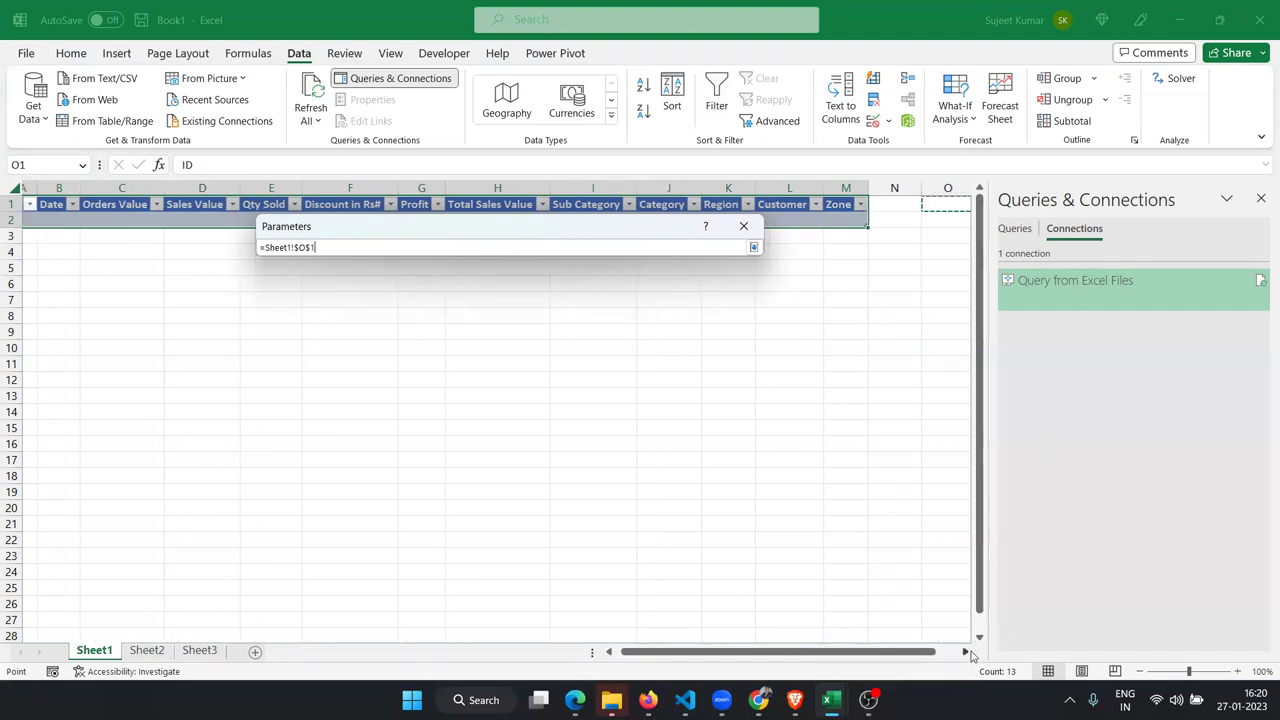
click(964, 656)
click(964, 656)
click(866, 221)
click(754, 247)
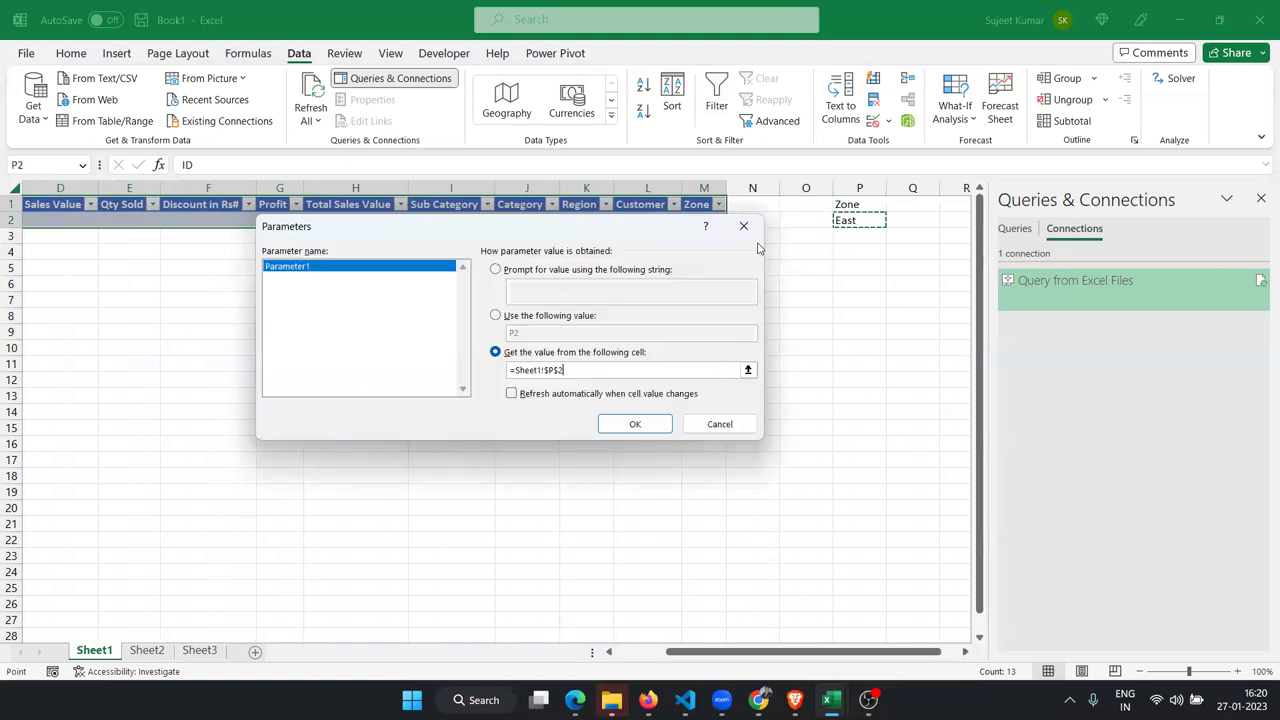
click(600, 398)
click(634, 424)
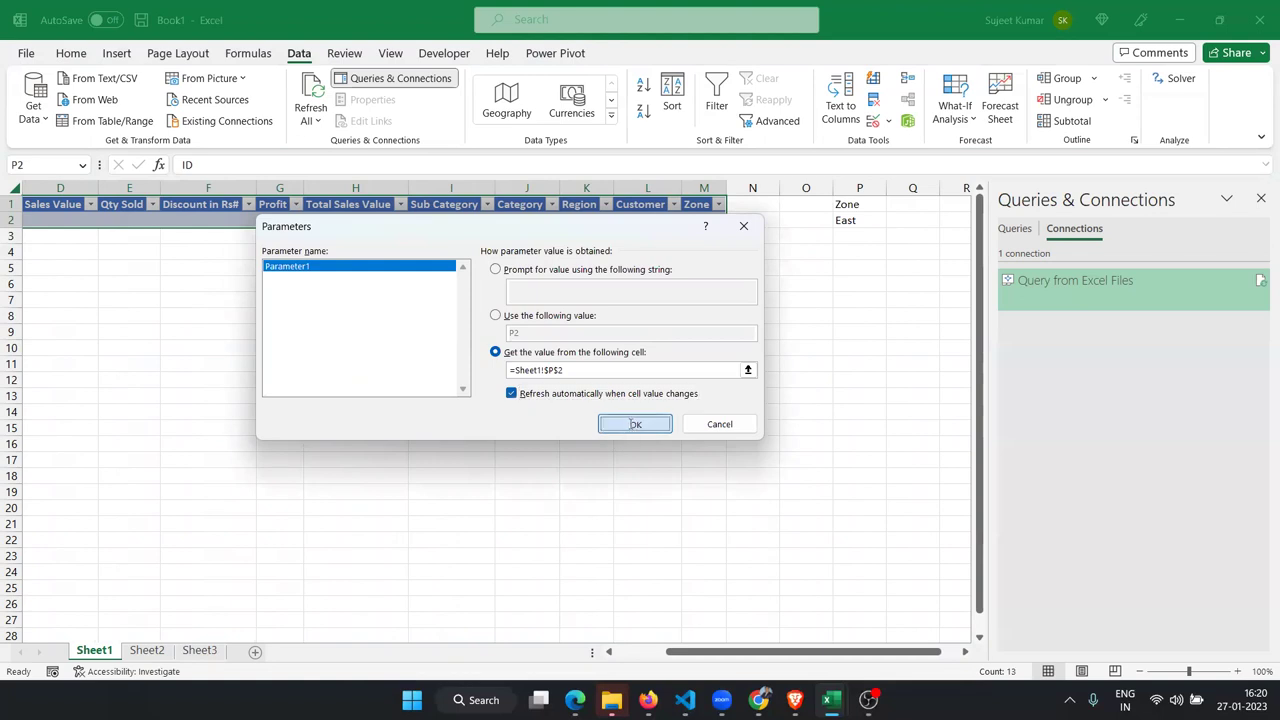
click(604, 651)
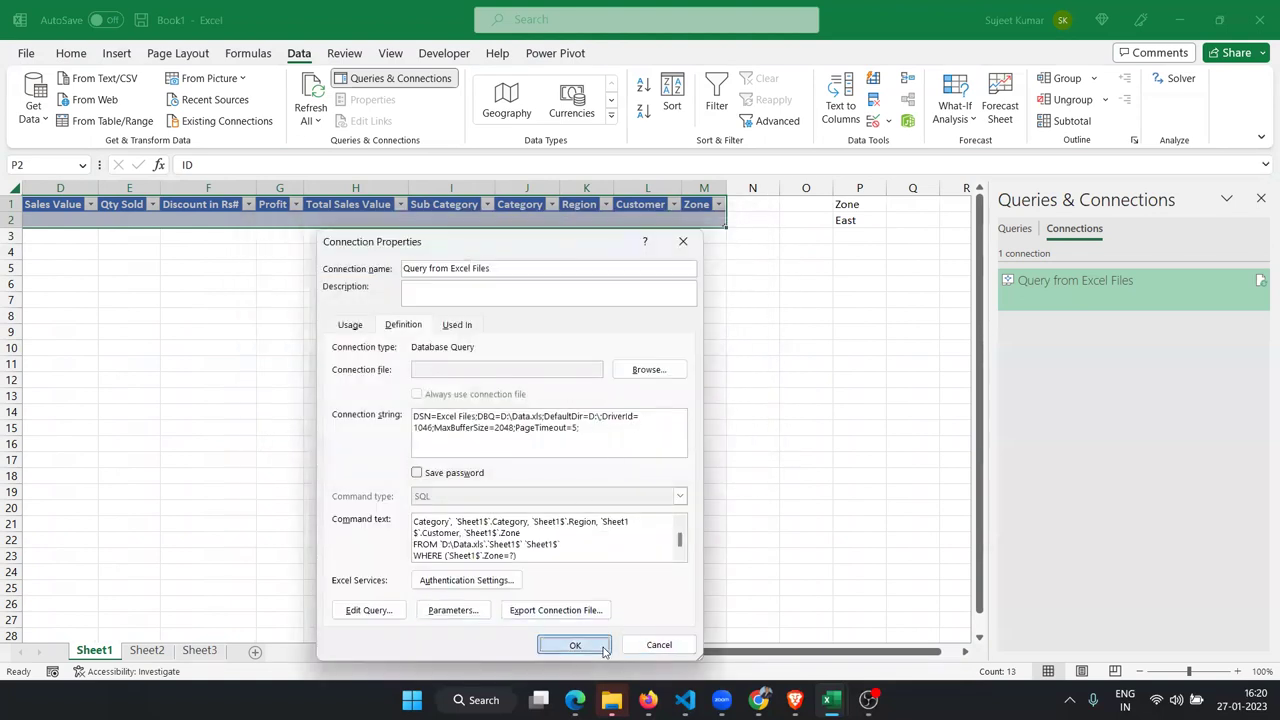
- Enter West, then North, in cell P2 to refresh the query table
click(848, 222)
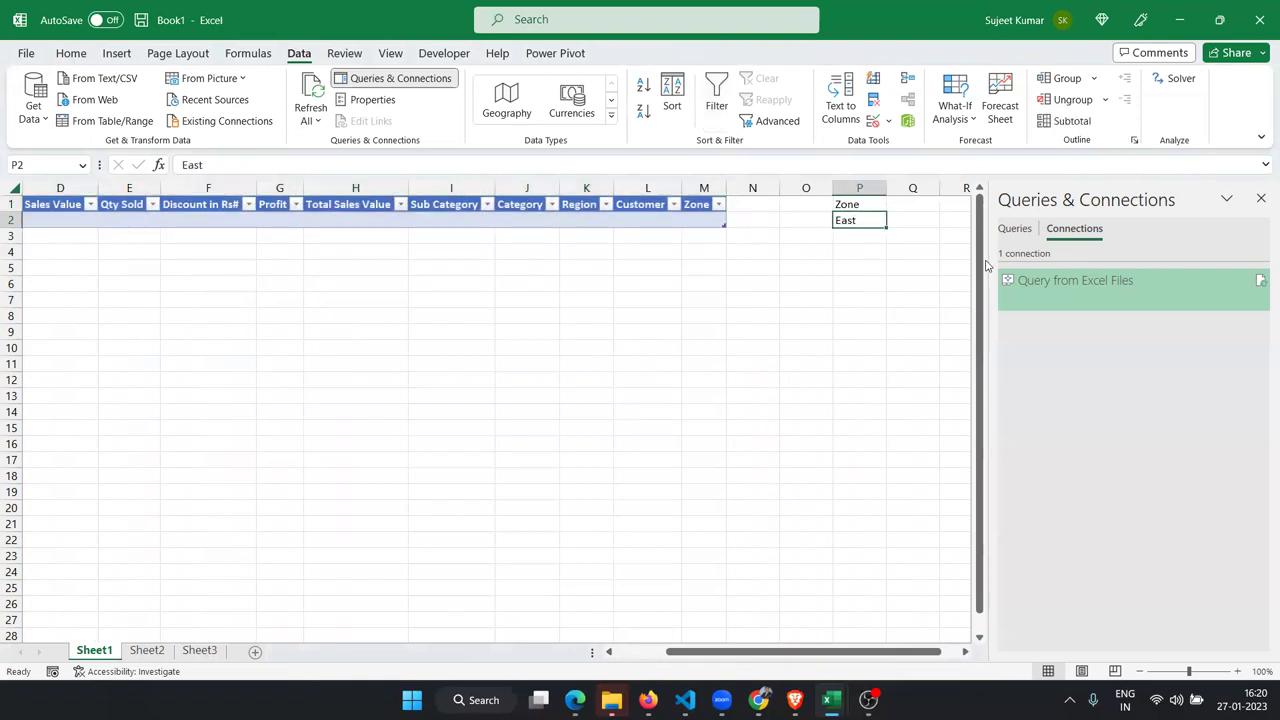
text(West)
key(Return)
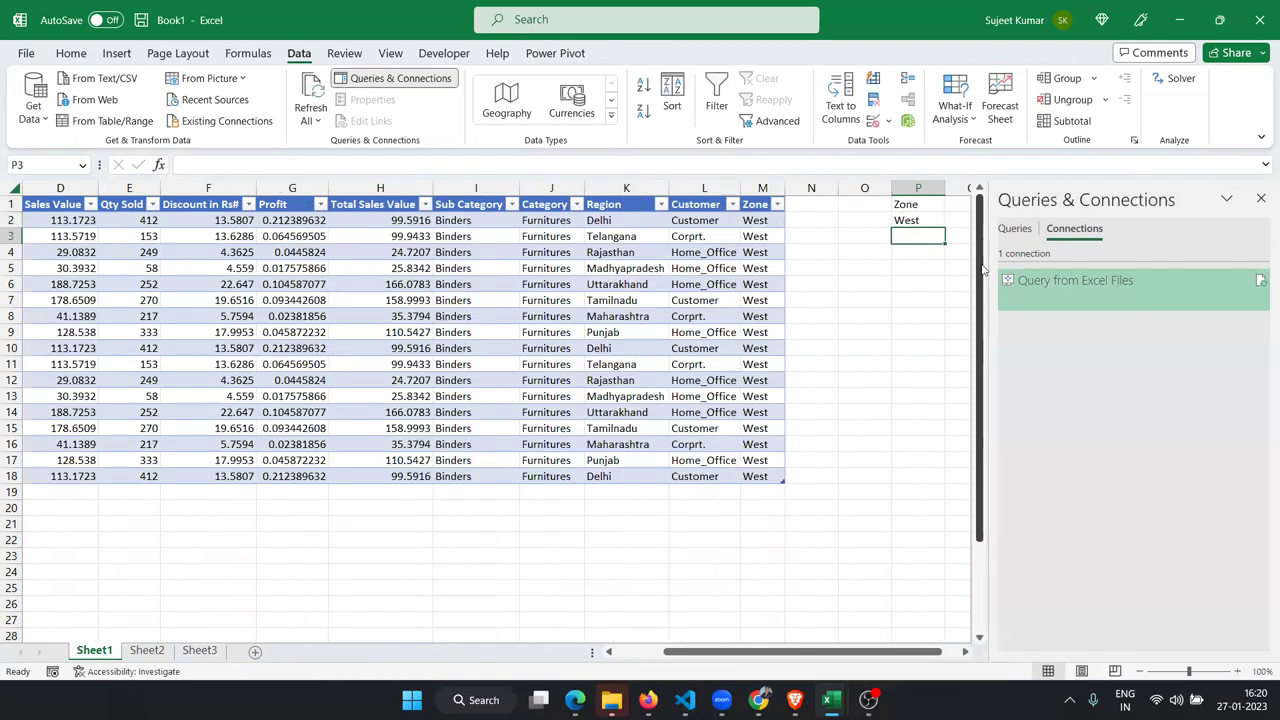
key(Up)
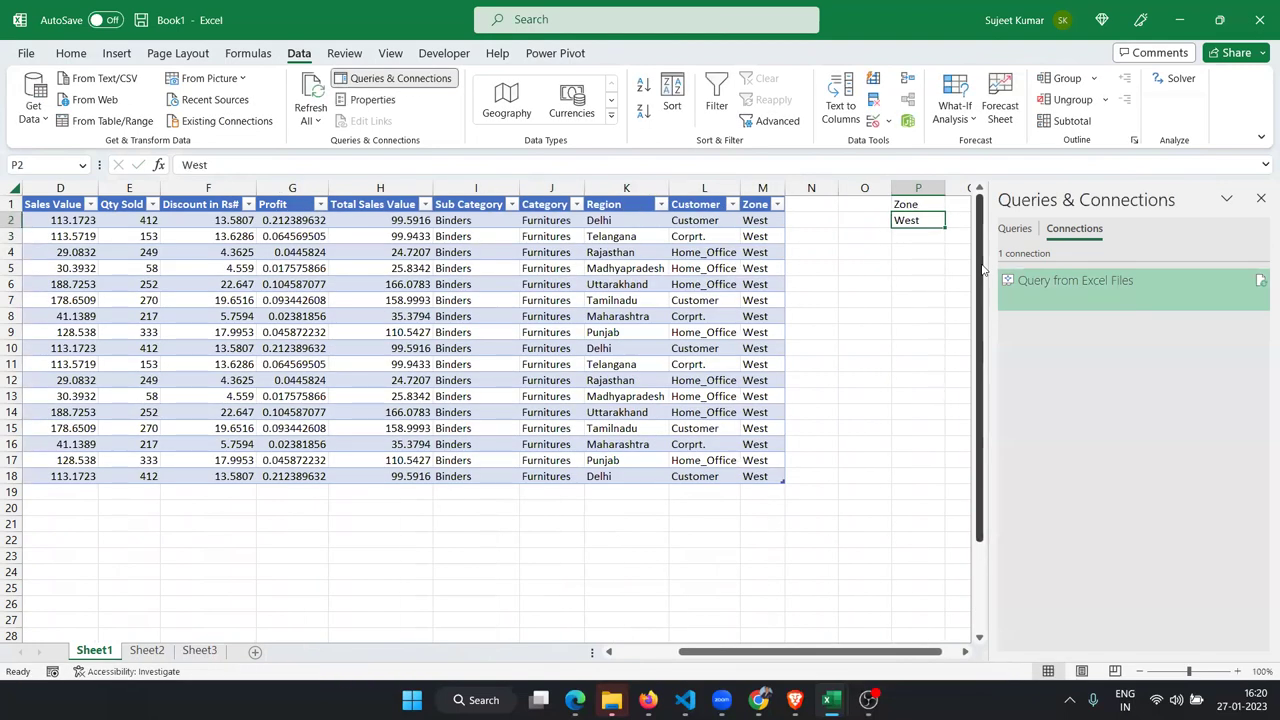
text(North)
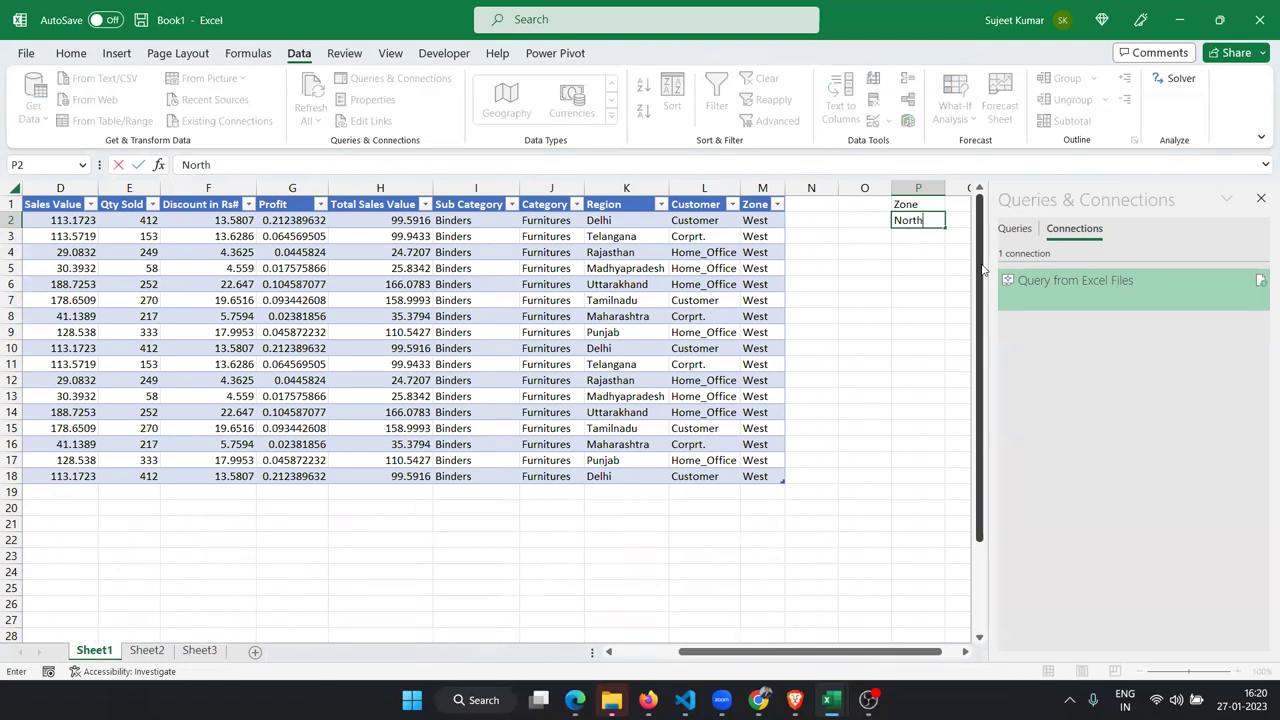
key(Return)
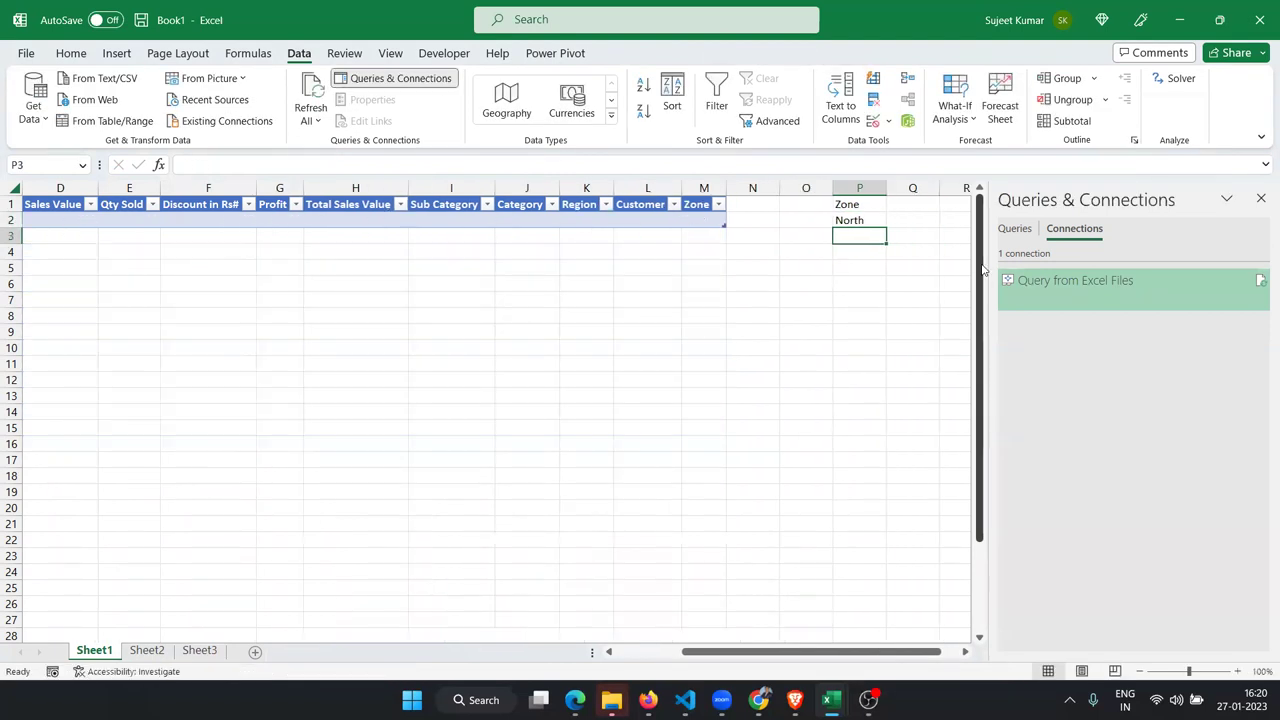
key(Up)
- Enter South, then West again, in P2, so the table shows 17 West rows
text(South)
key(Return)
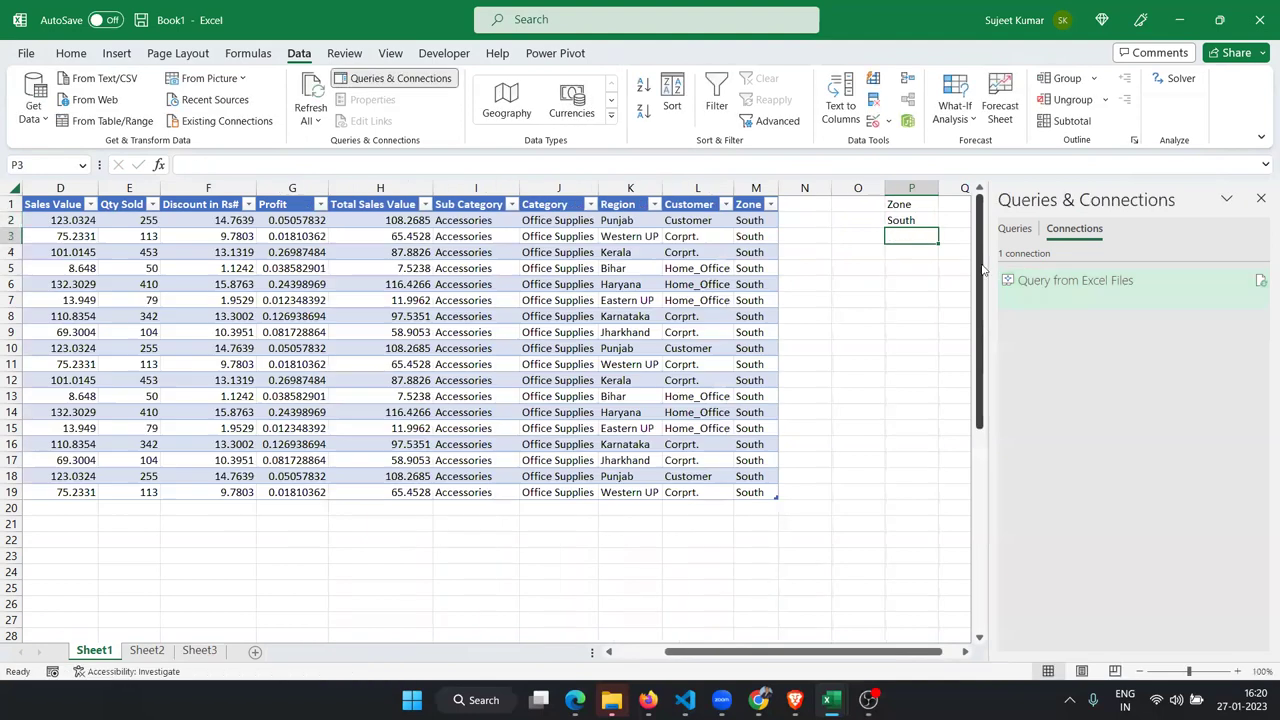
key(Up)
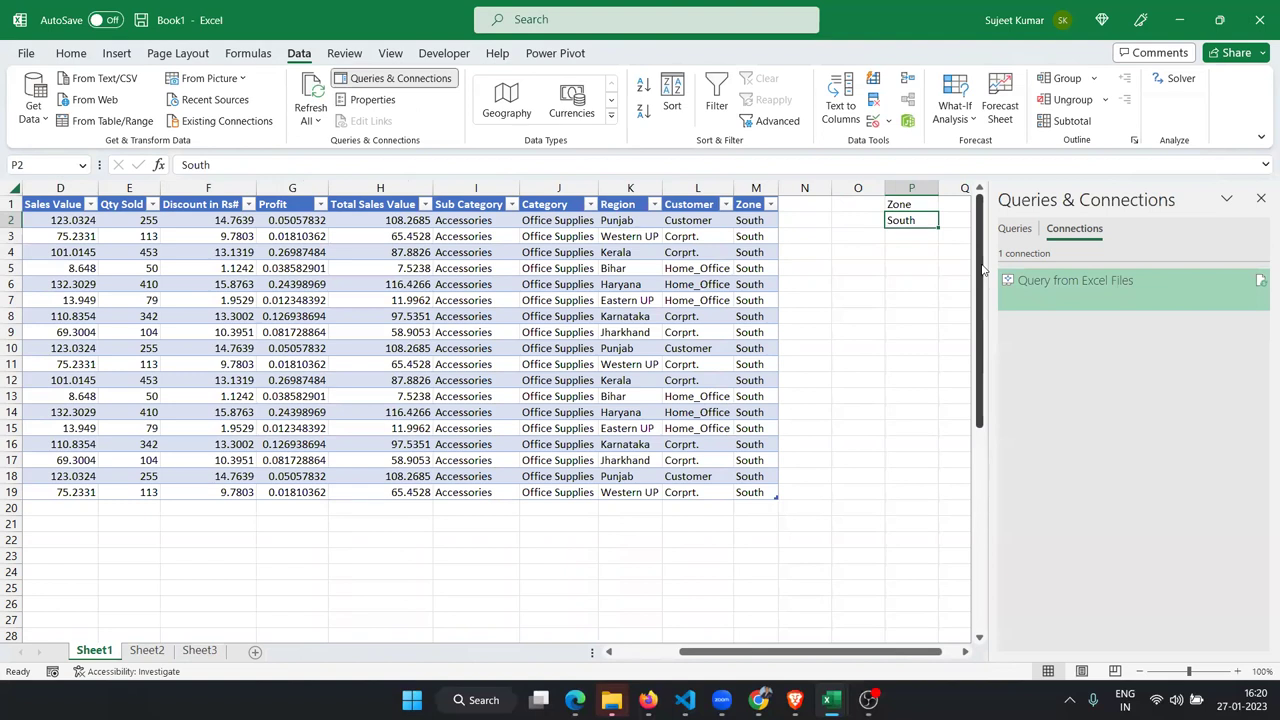
text(West)
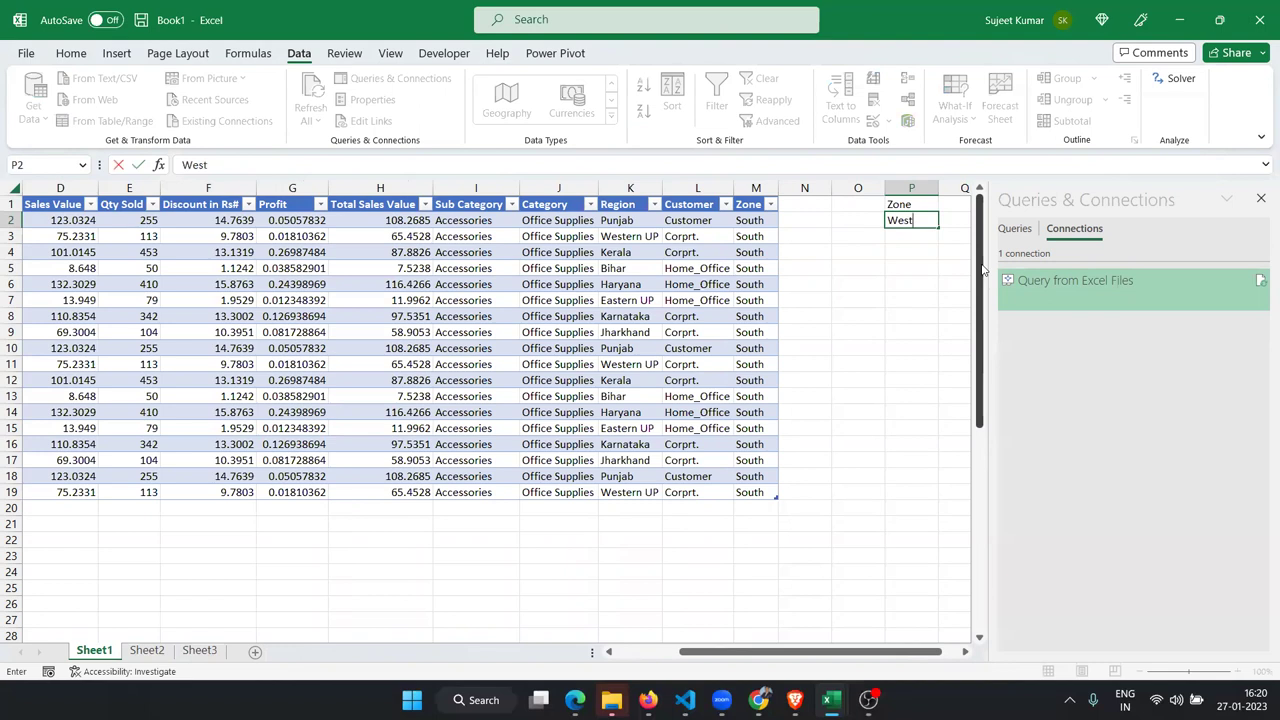
key(Return)
key(Up)
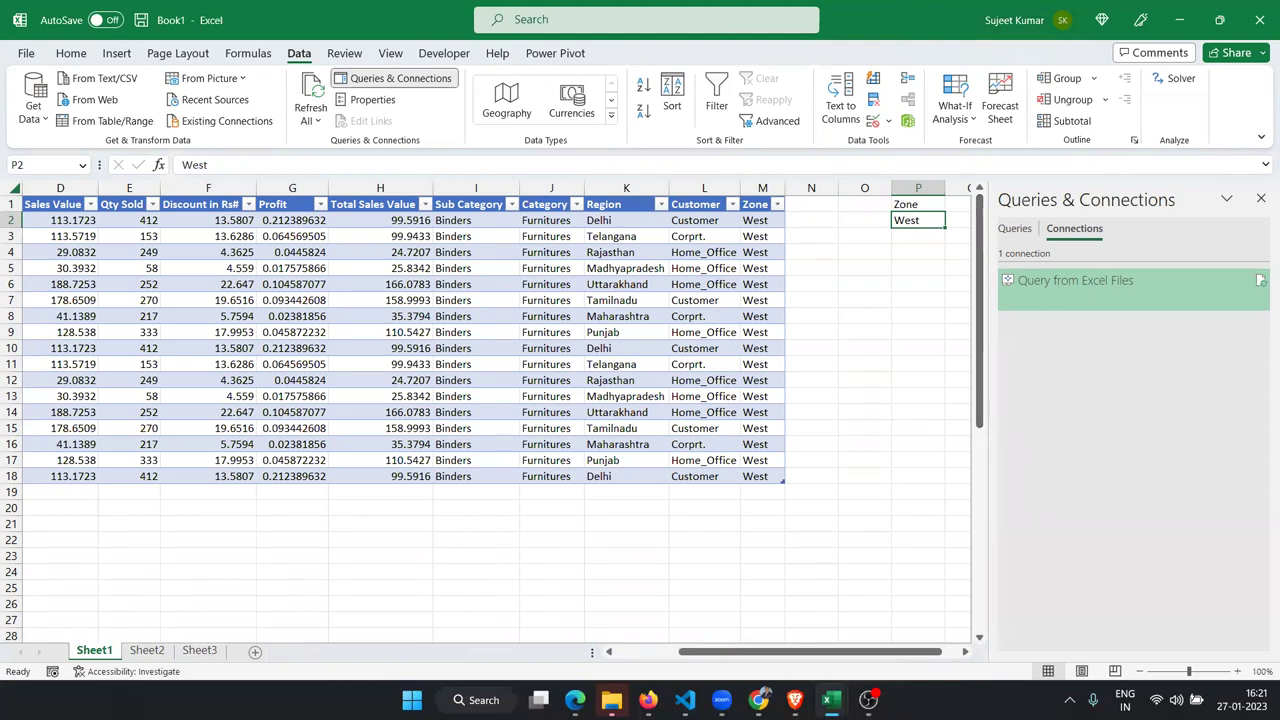
- On Sheet2, close the Queries pane and start a From Microsoft Query import
click(147, 651)
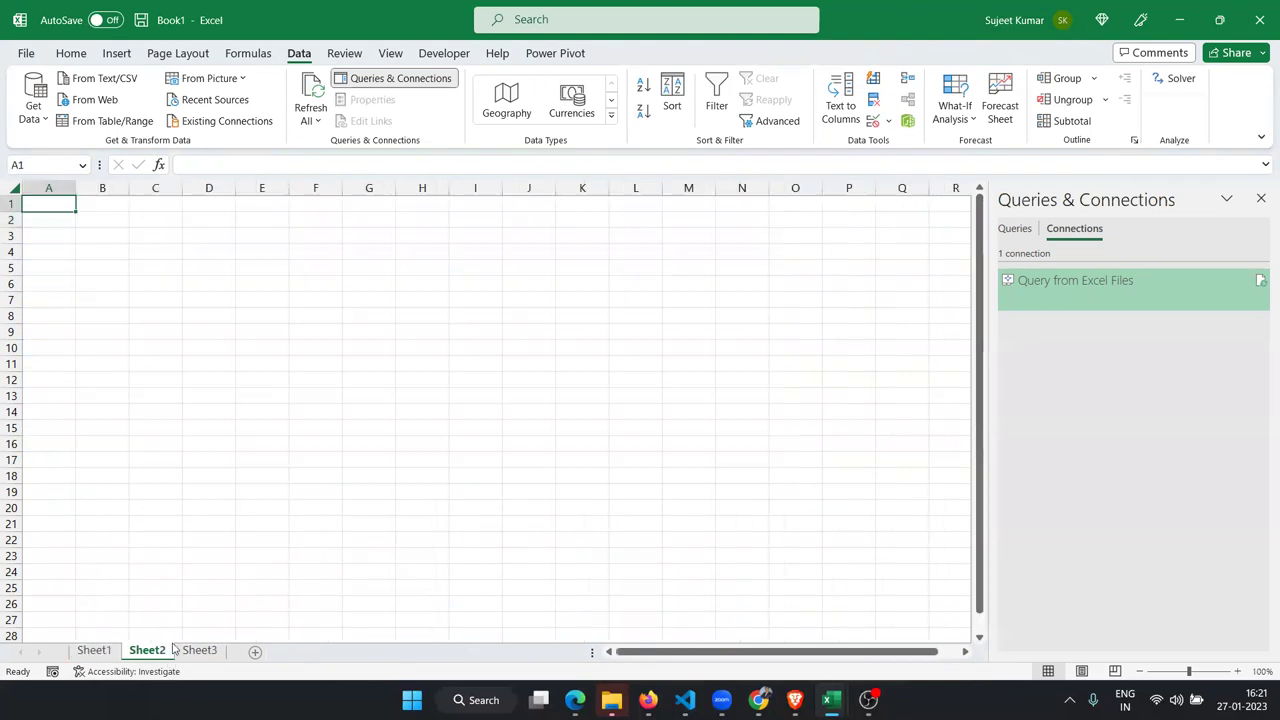
click(1260, 199)
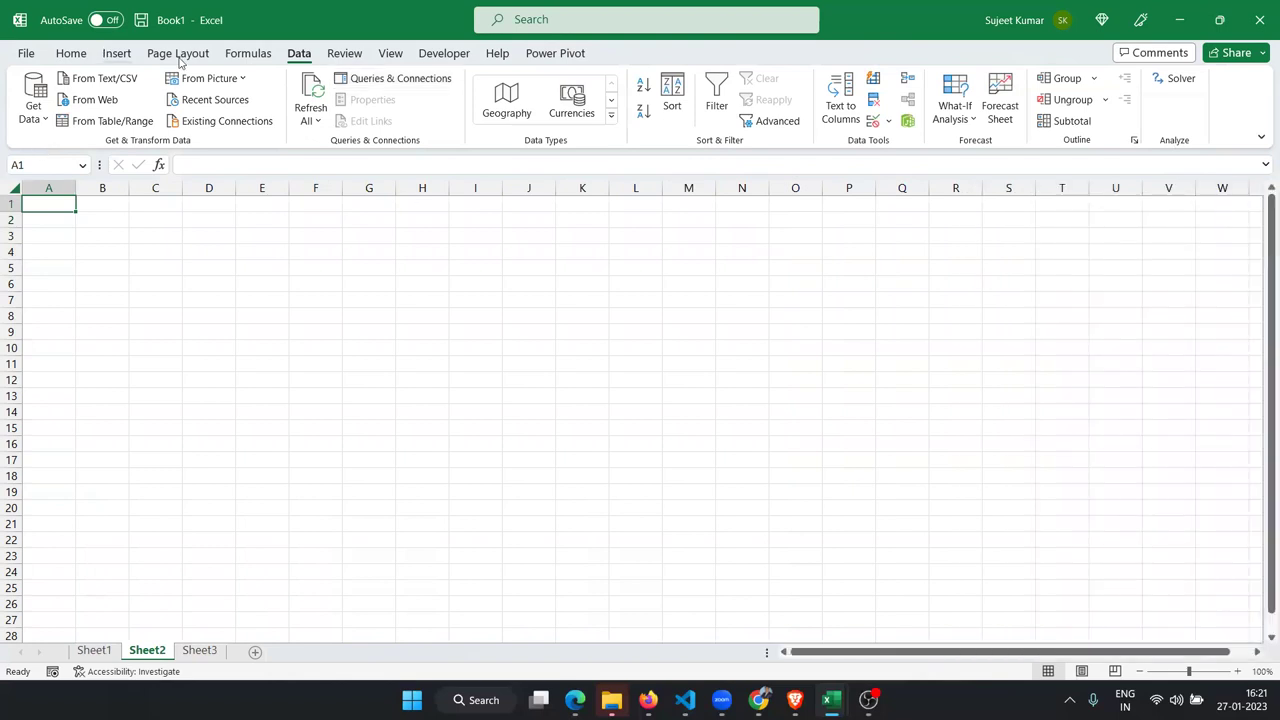
click(33, 119)
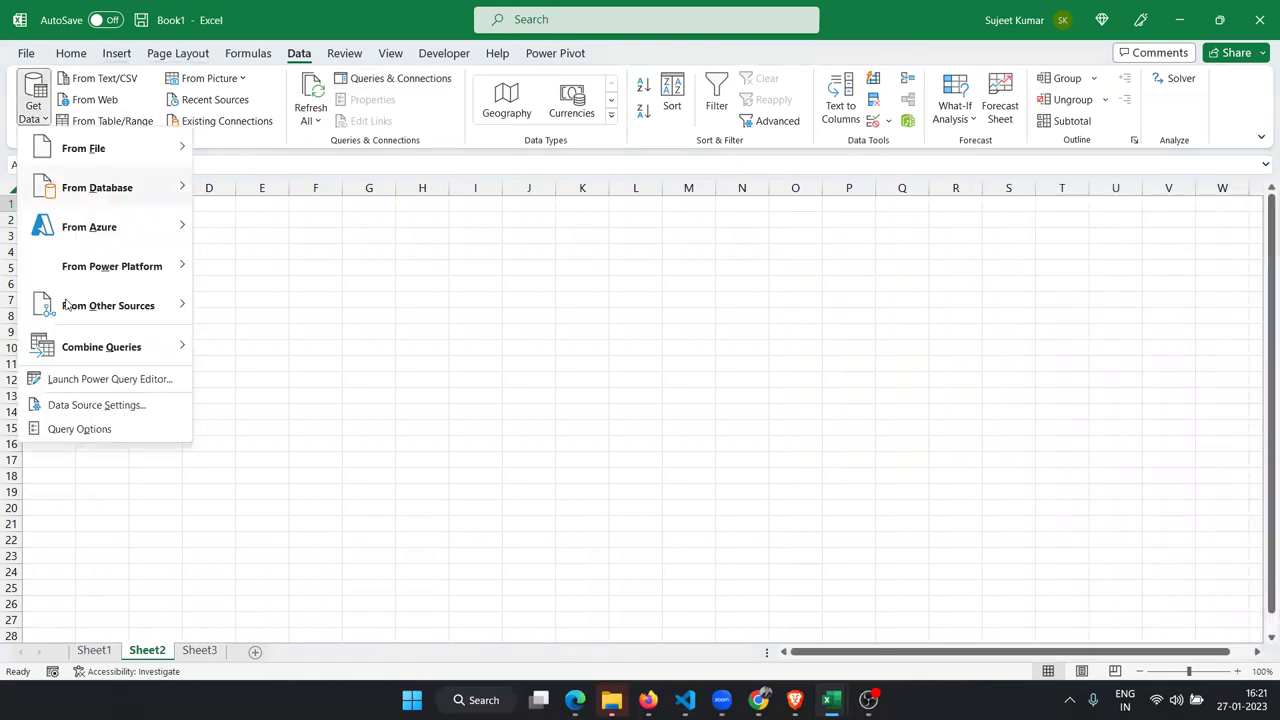
mouse_move(100, 314)
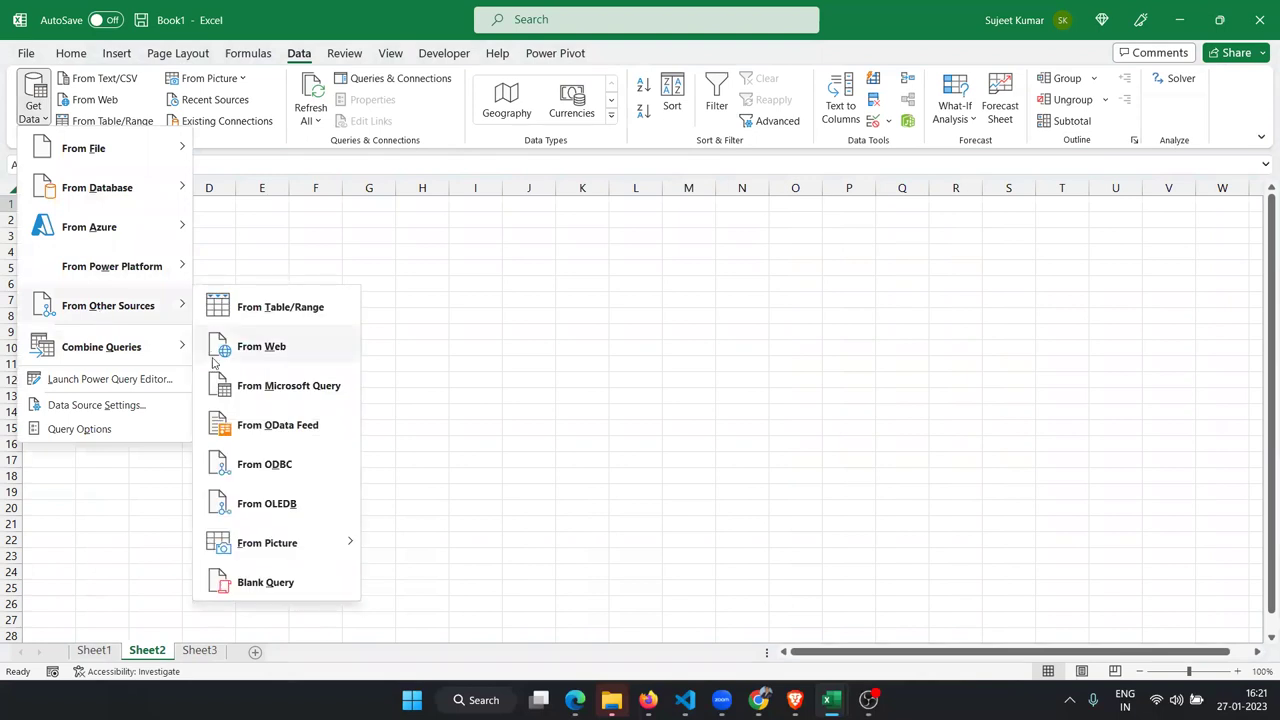
click(268, 385)
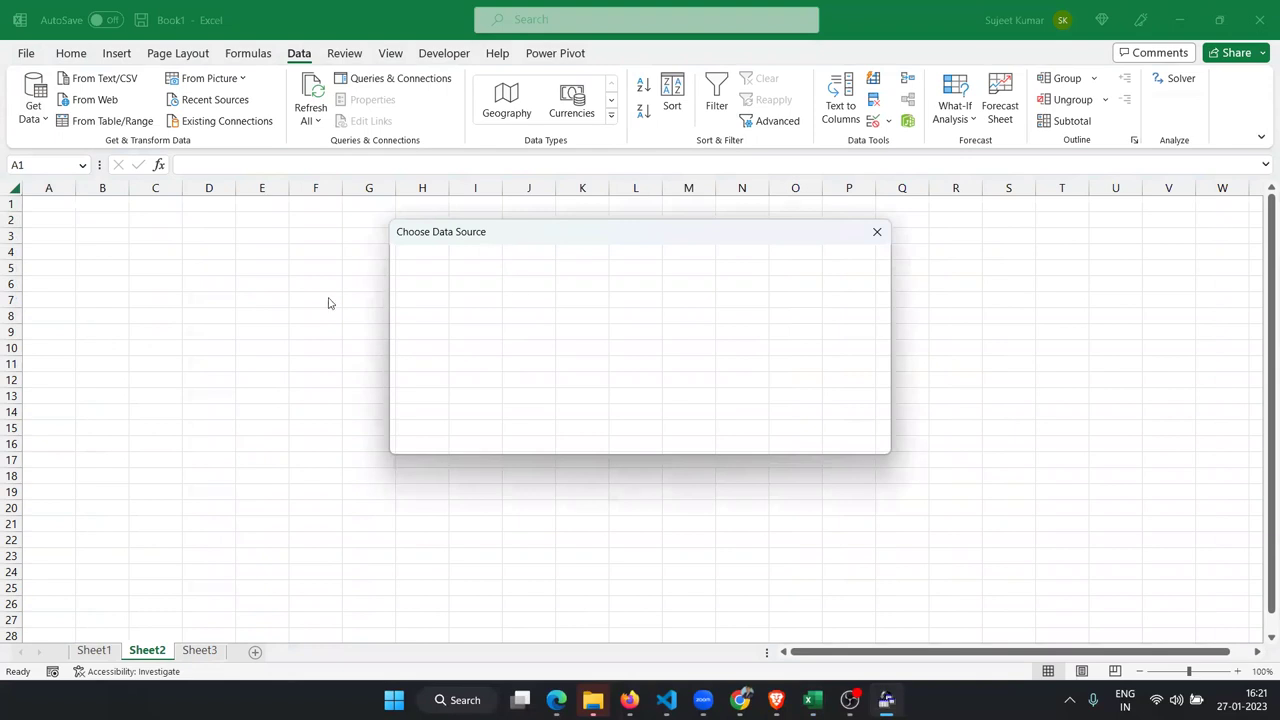
- Choose the Excel Files* data source and select Data.xls on drive d:
click(600, 367)
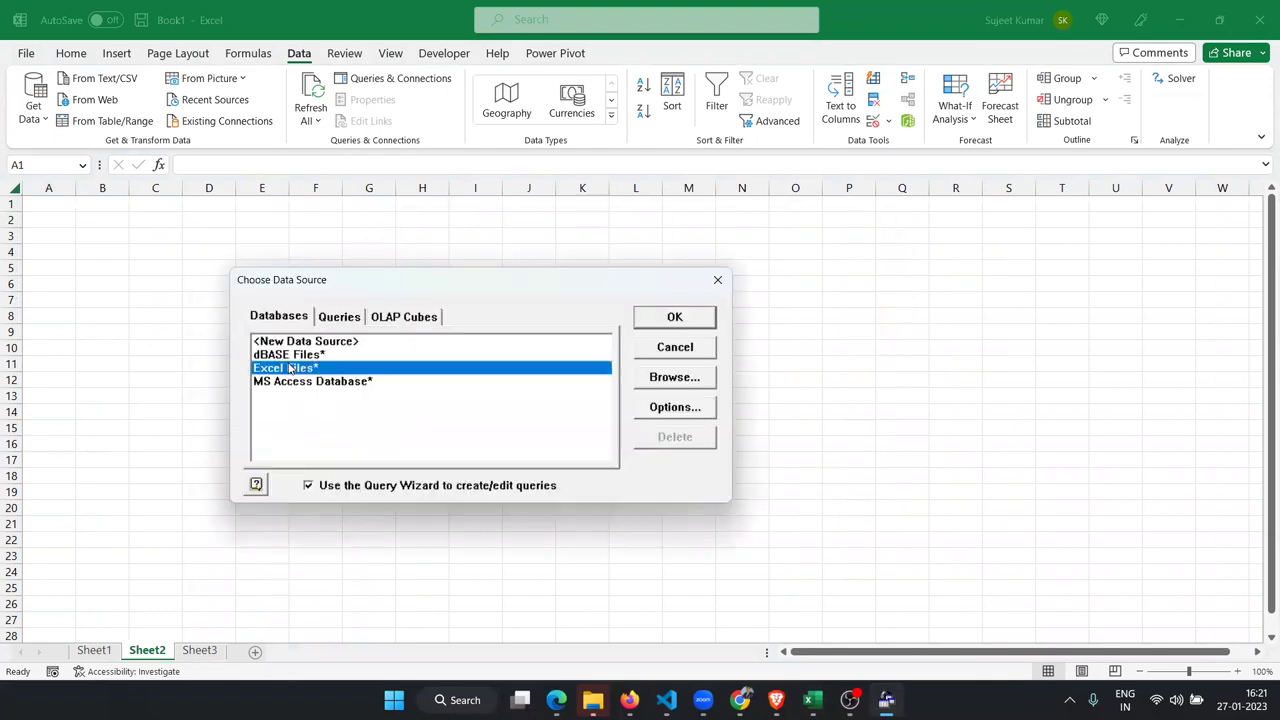
click(677, 316)
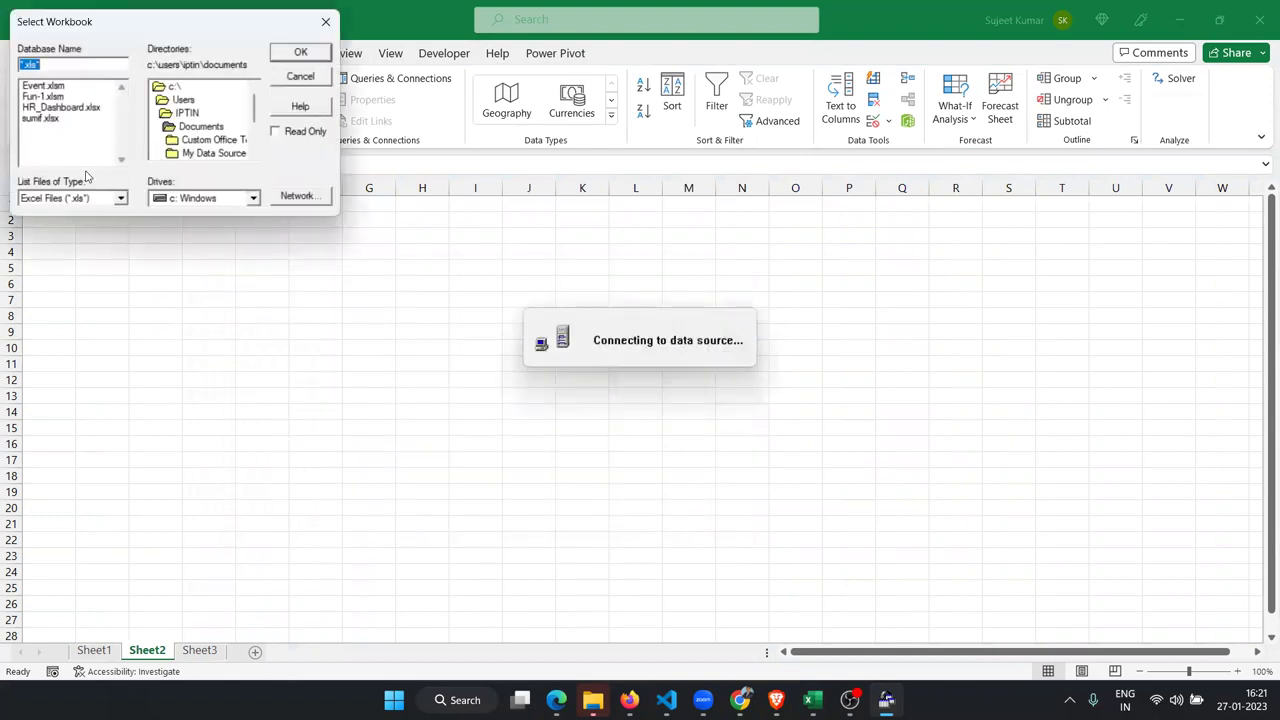
click(165, 196)
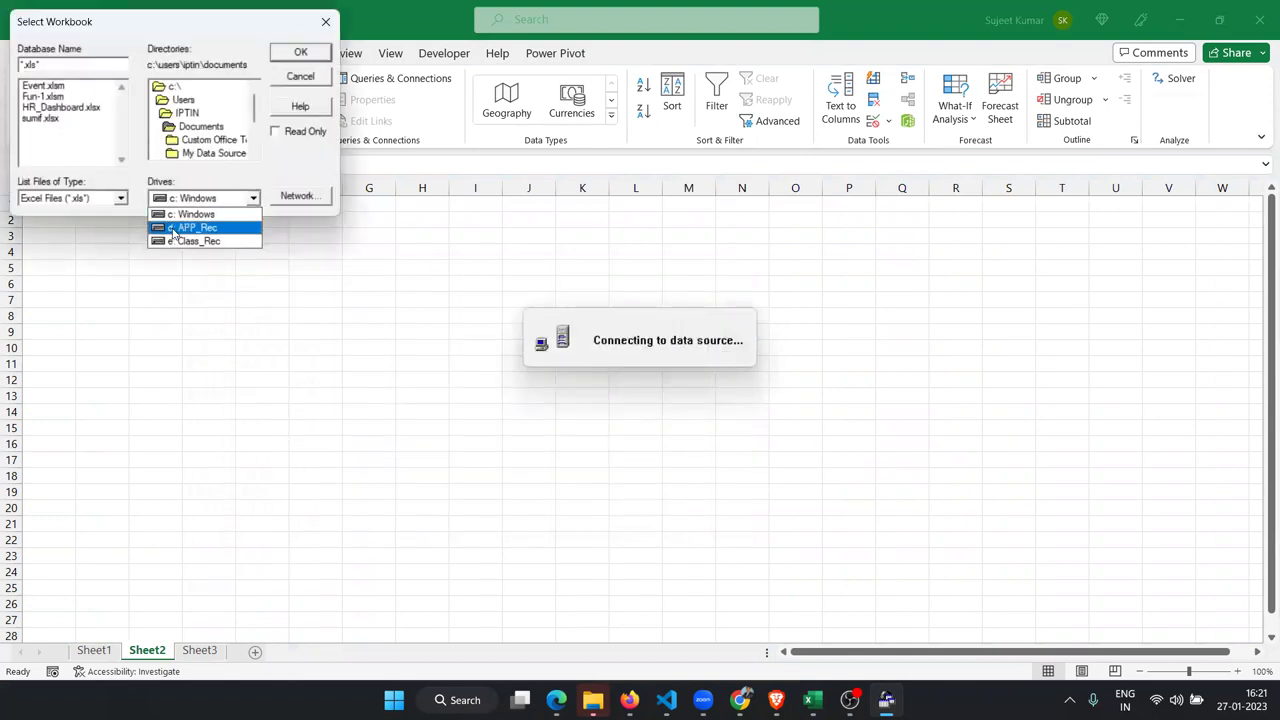
click(175, 228)
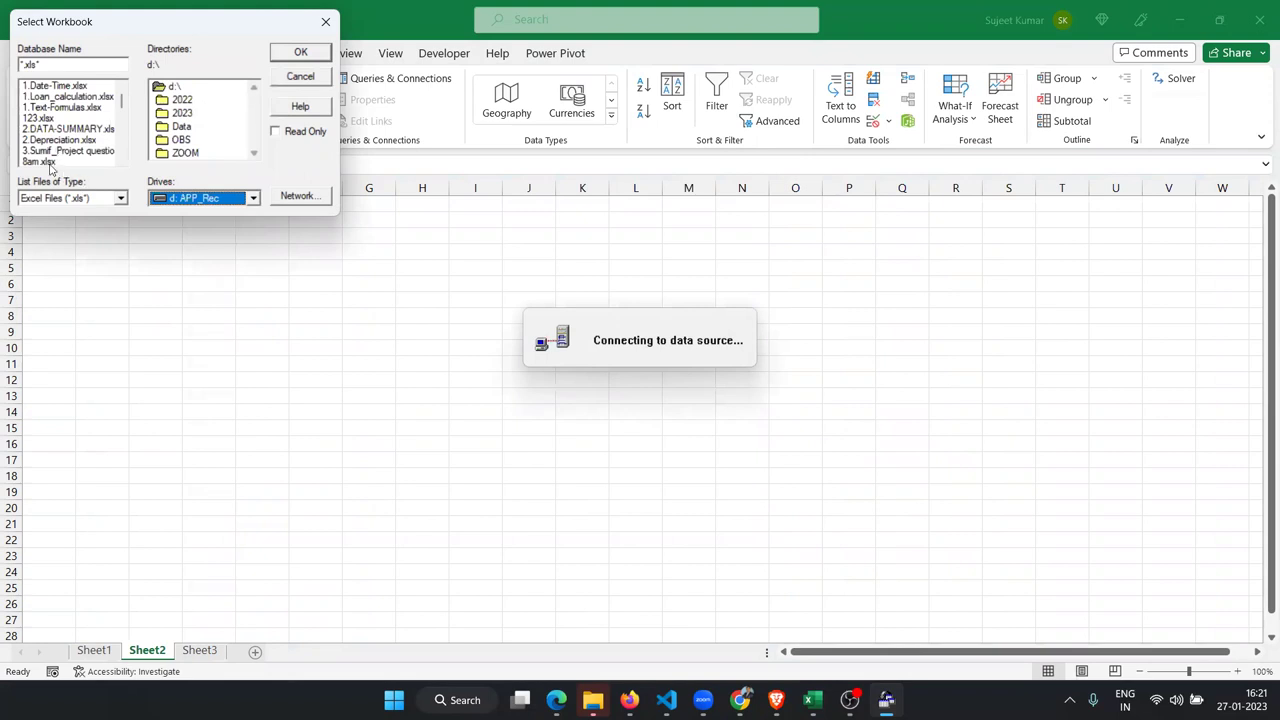
scroll(58, 145, down, 1)
scroll(58, 145, down, 2)
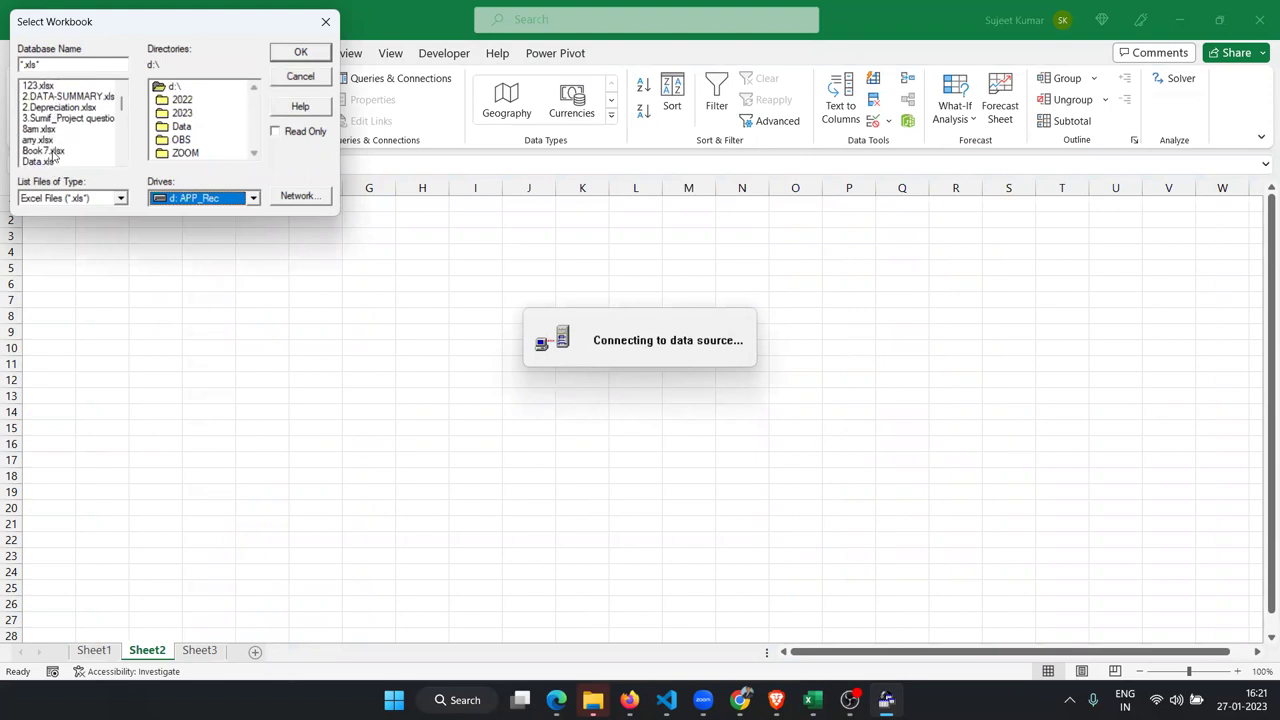
scroll(55, 150, down, 3)
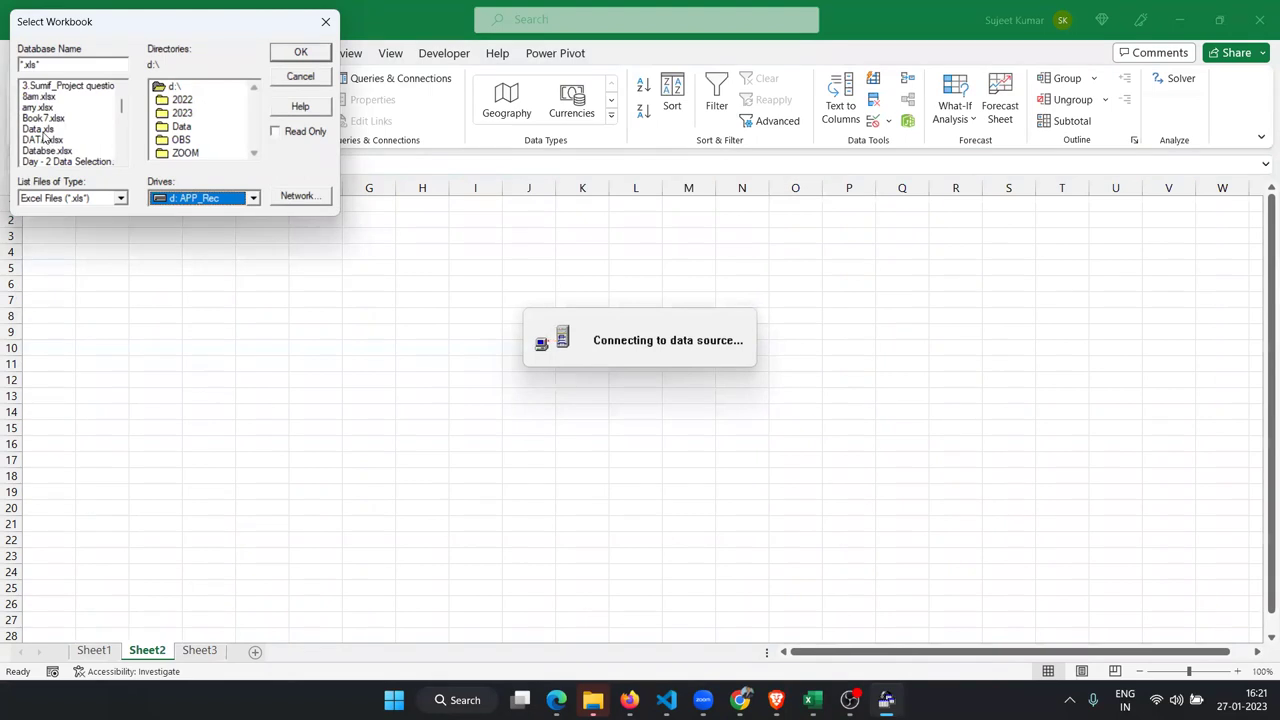
click(42, 130)
click(300, 52)
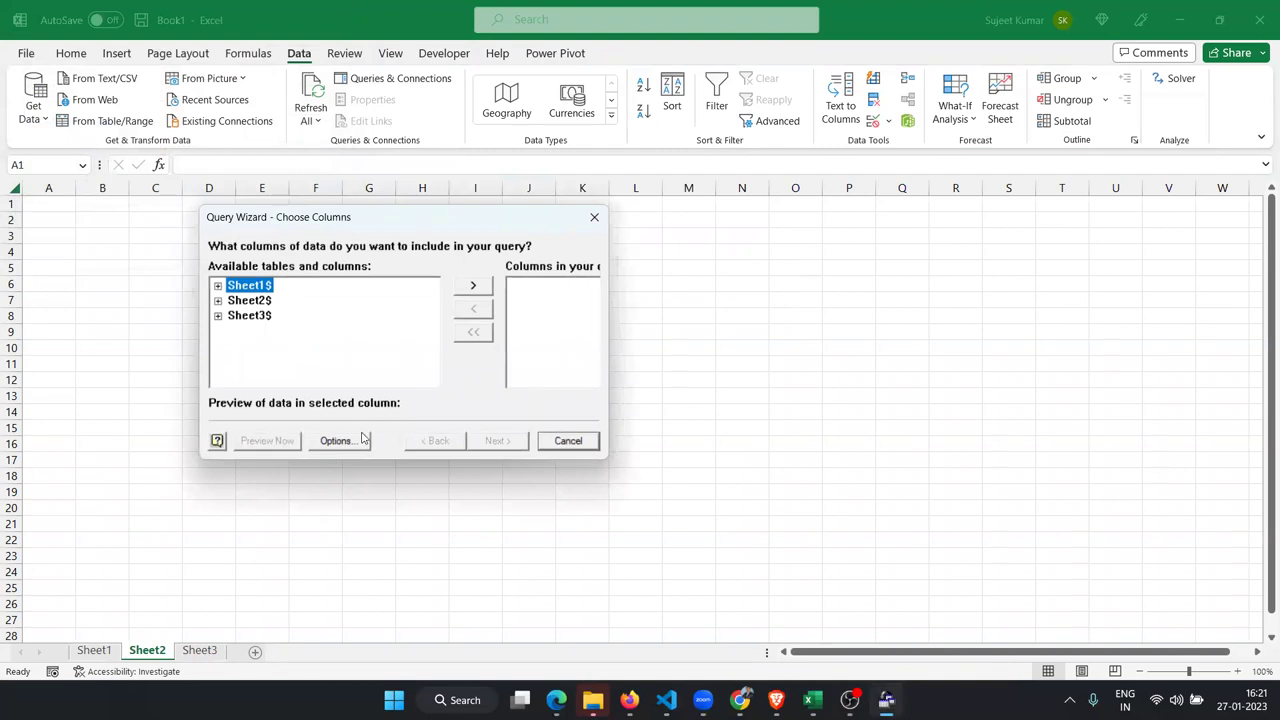
- Add all Sheet1$ columns, skip filtering and sorting, and open the query in Microsoft Query
click(474, 286)
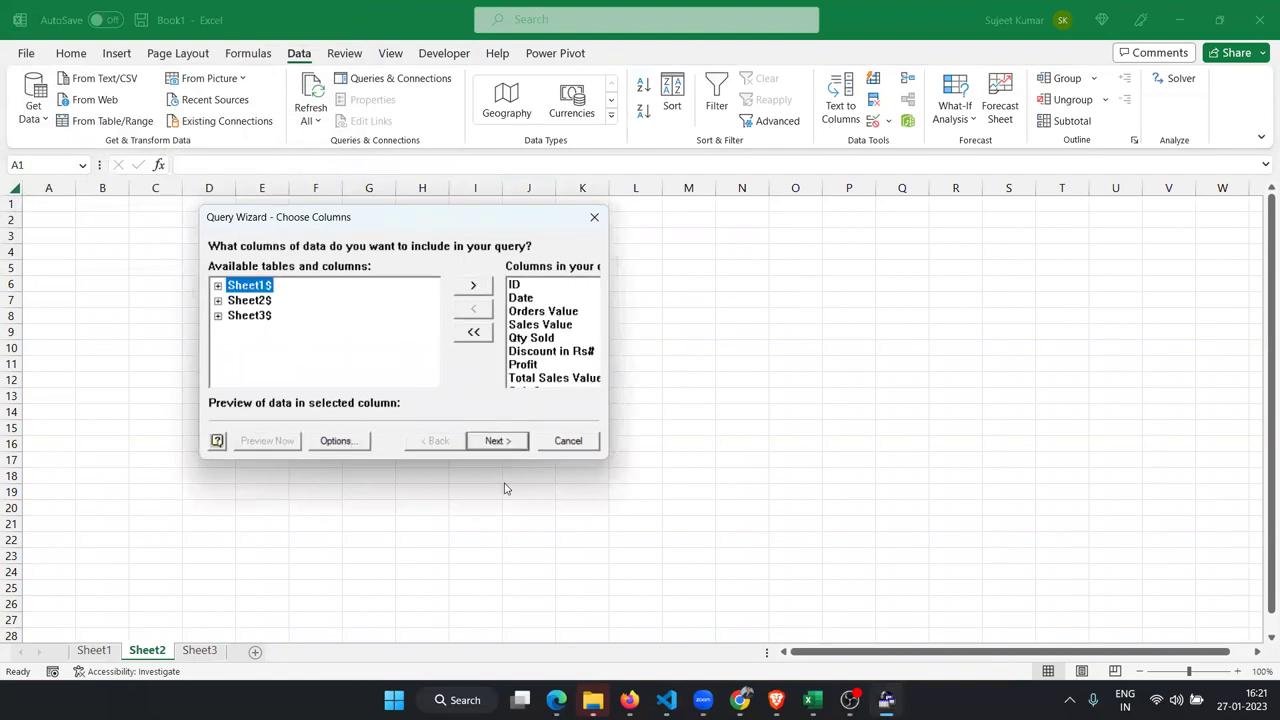
click(503, 443)
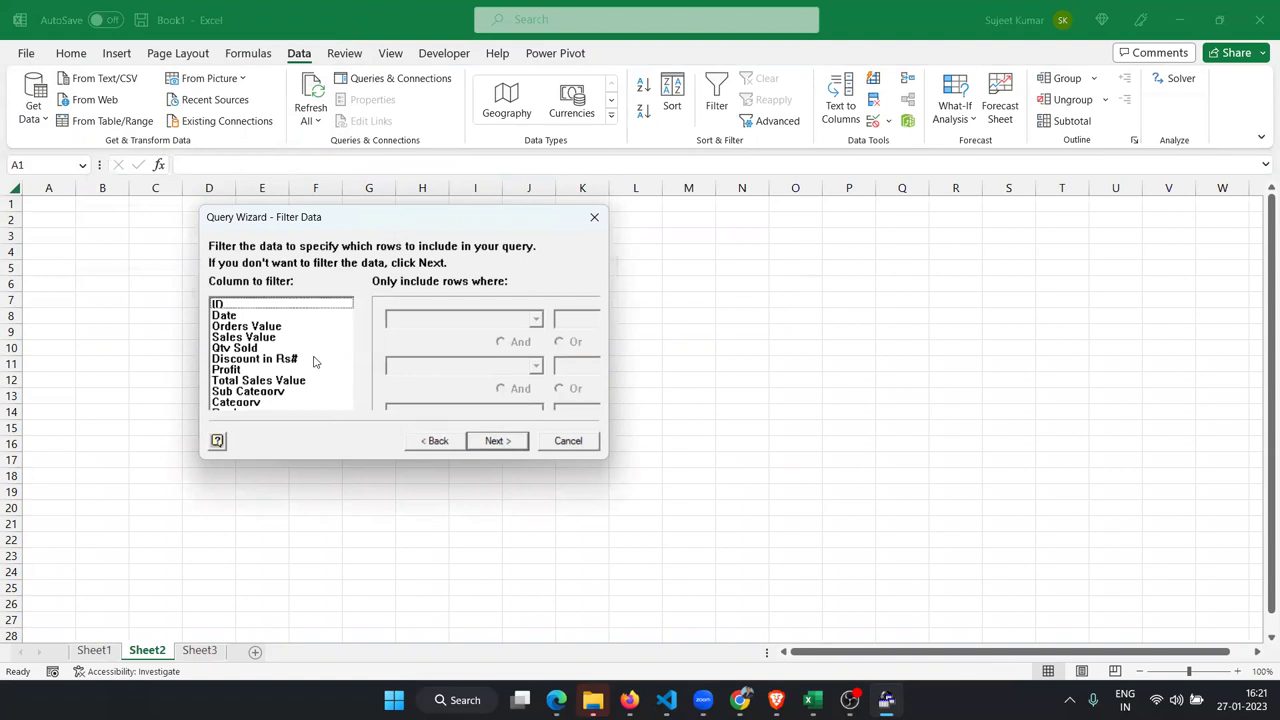
click(235, 316)
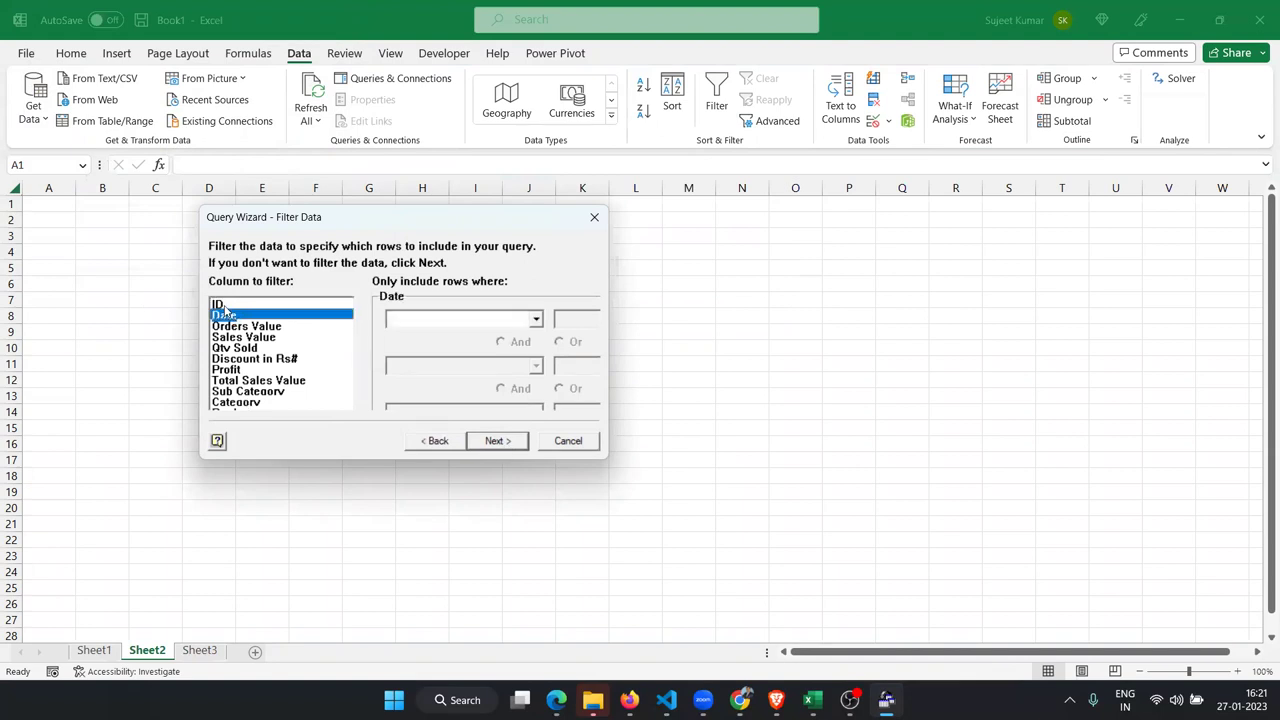
click(228, 305)
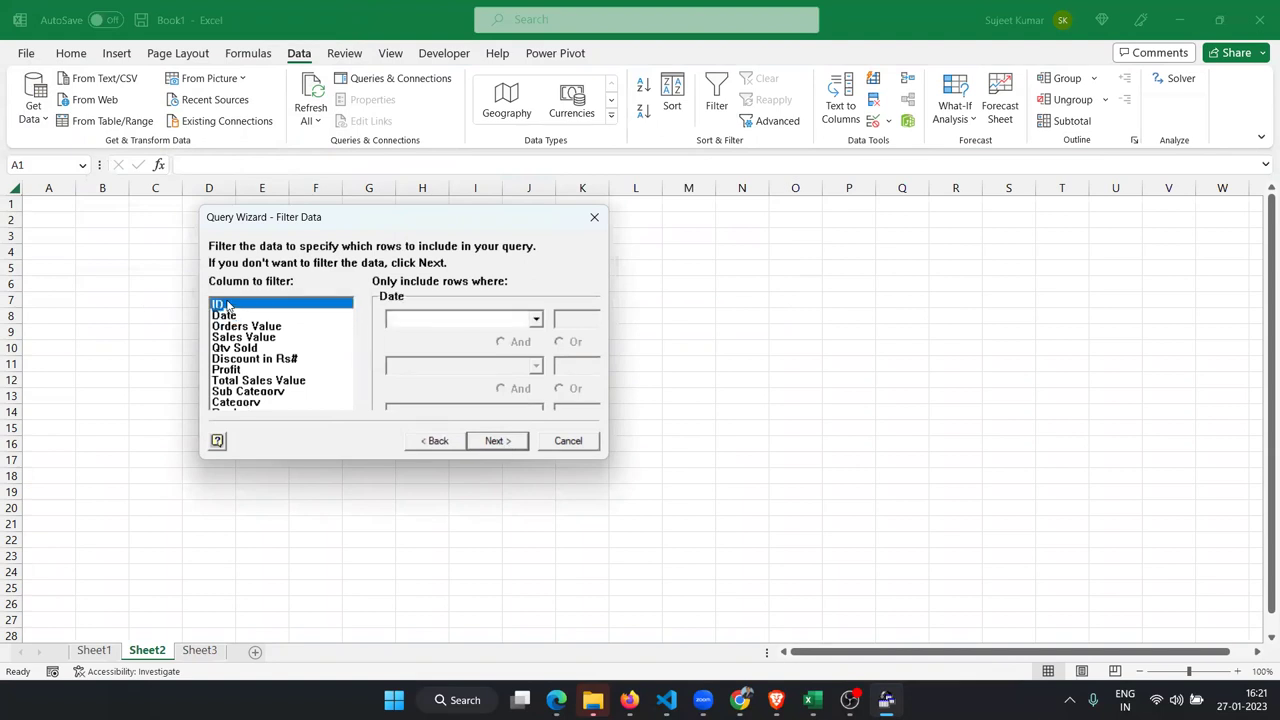
click(497, 452)
click(497, 445)
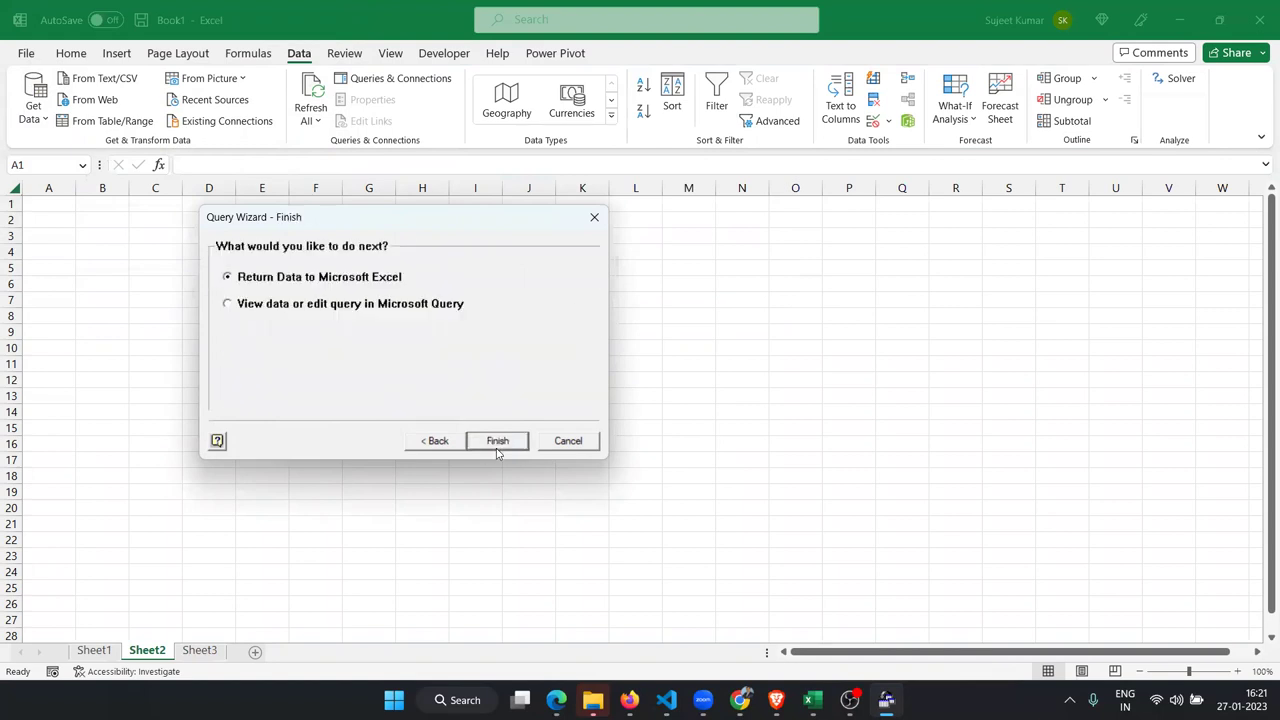
click(351, 311)
click(500, 444)
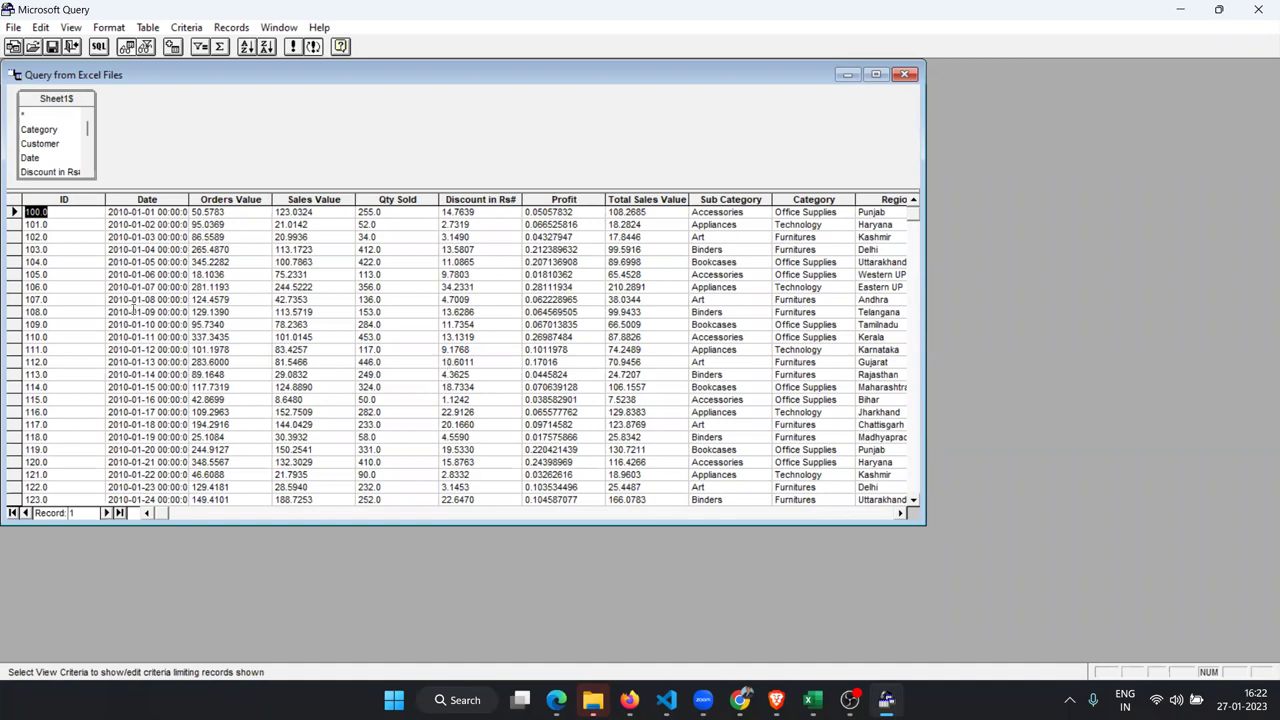
- In the SQL dialog, delete the ID, Date, Orders Value and Sales Value columns after SELECT
click(99, 47)
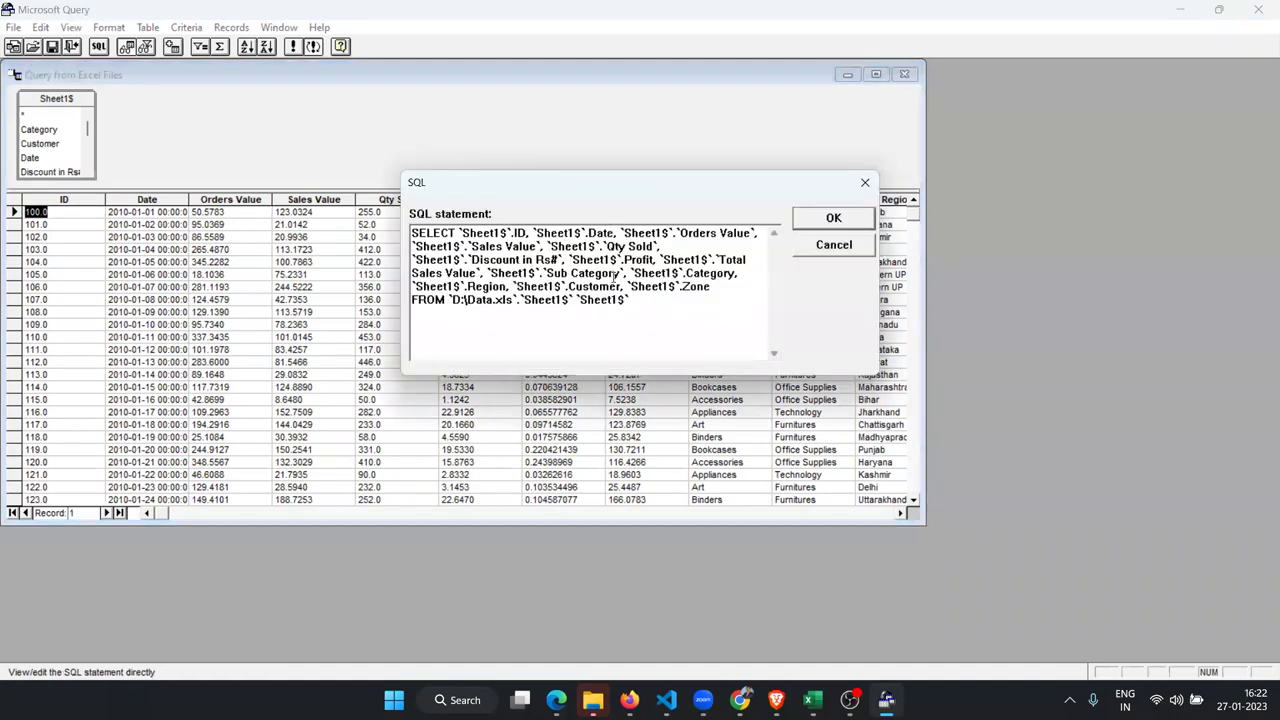
drag(629, 299, 397, 236)
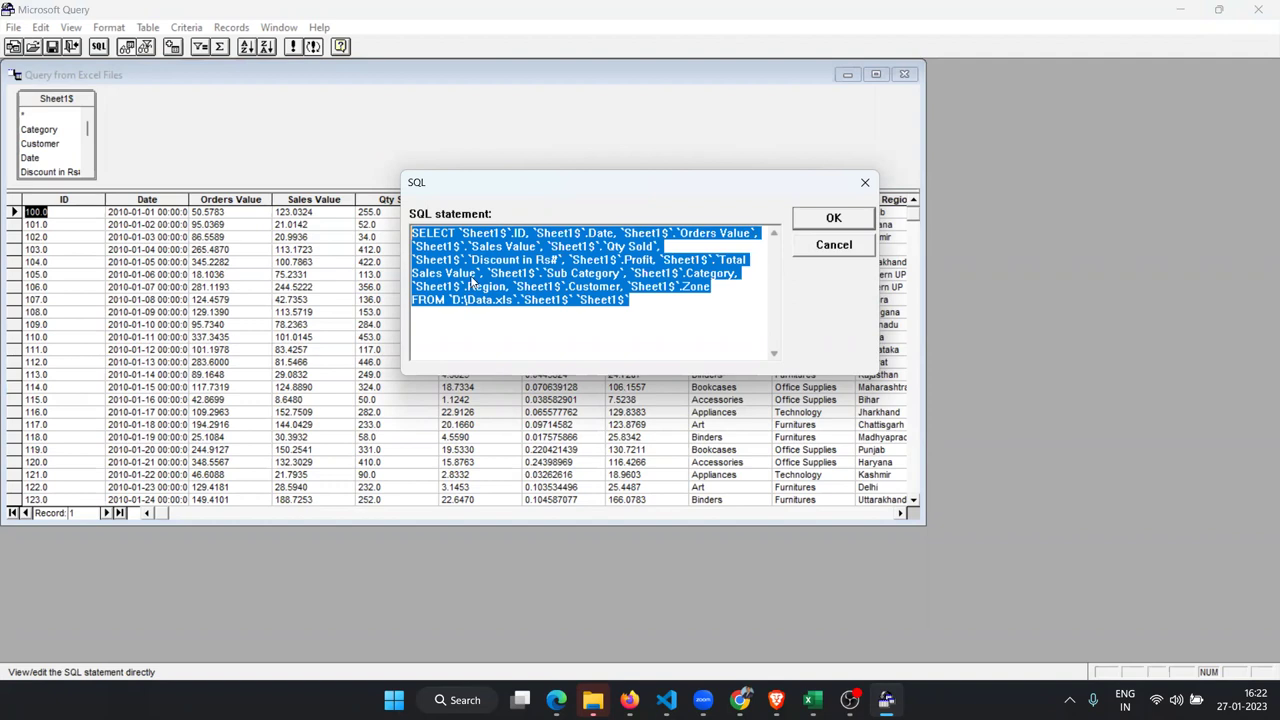
drag(554, 179, 473, 282)
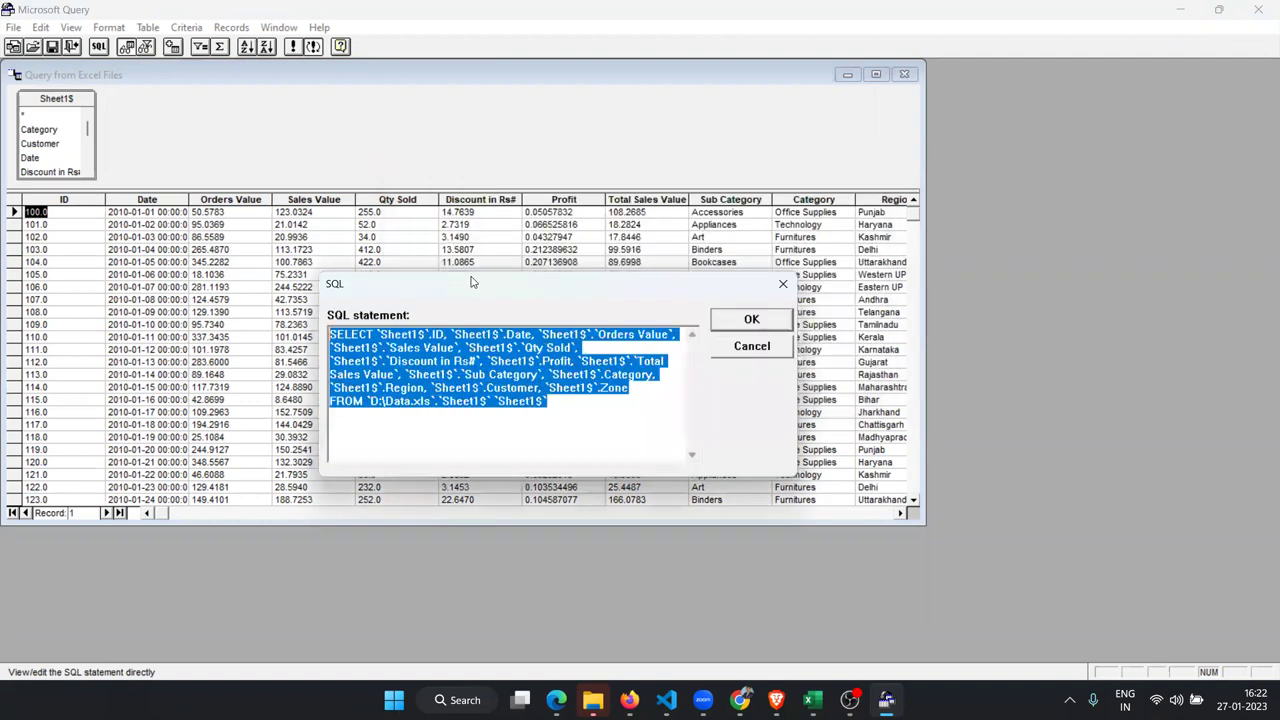
click(372, 335)
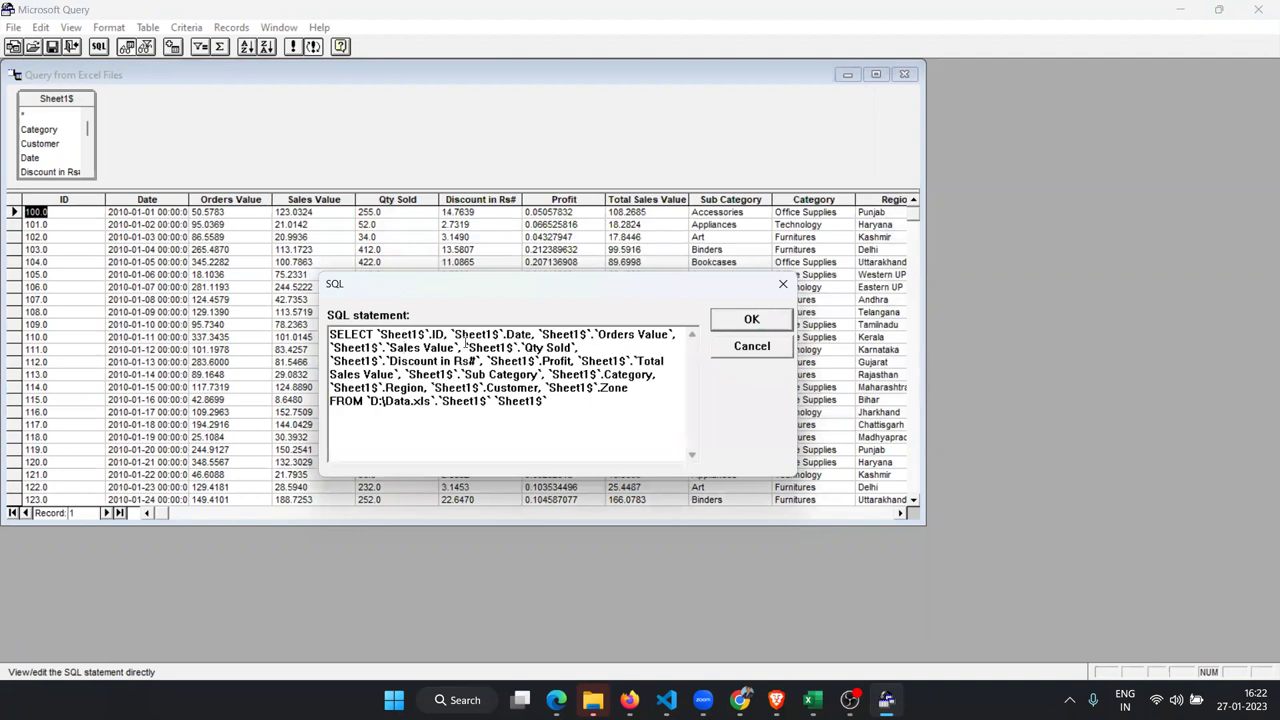
key(Delete)
key(Delete)
key(Delete)
key(Delete)
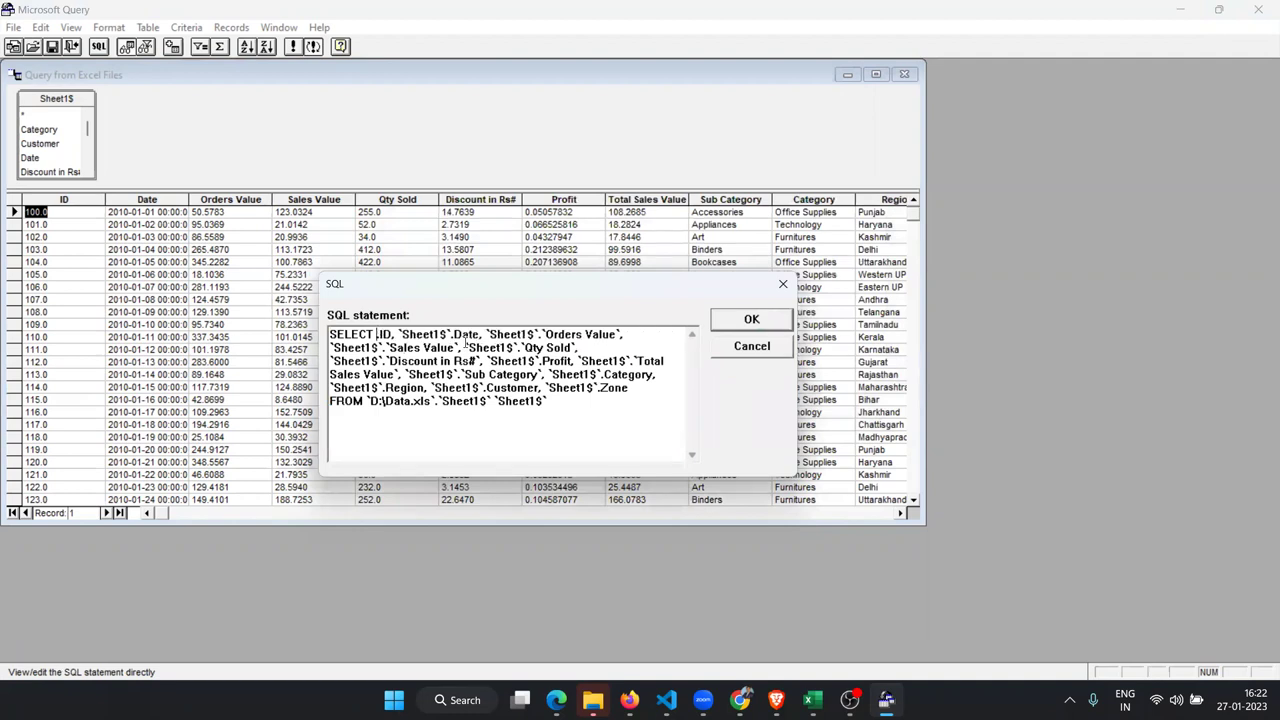
key(Delete)
key(Delete)
key(Delete)
key(Delete)
key(Delete)
key(Delete)
key(Delete)
key(Delete)
key(Delete)
key(Delete)
key(Delete)
key(Delete)
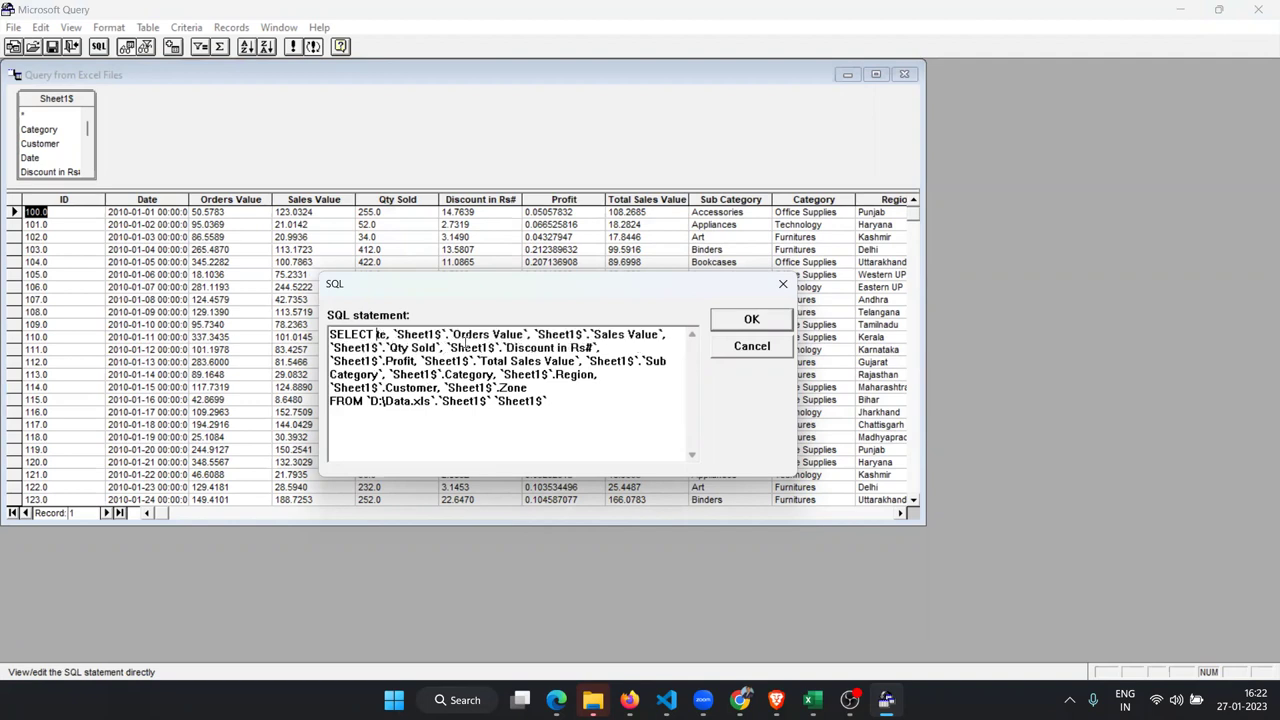
key(Delete)
key(Delete)
key(Delete)
key(Delete)
key(Delete)
key(Delete)
key(Delete)
key(Delete)
key(Delete)
key(Delete)
key(Delete)
key(Delete)
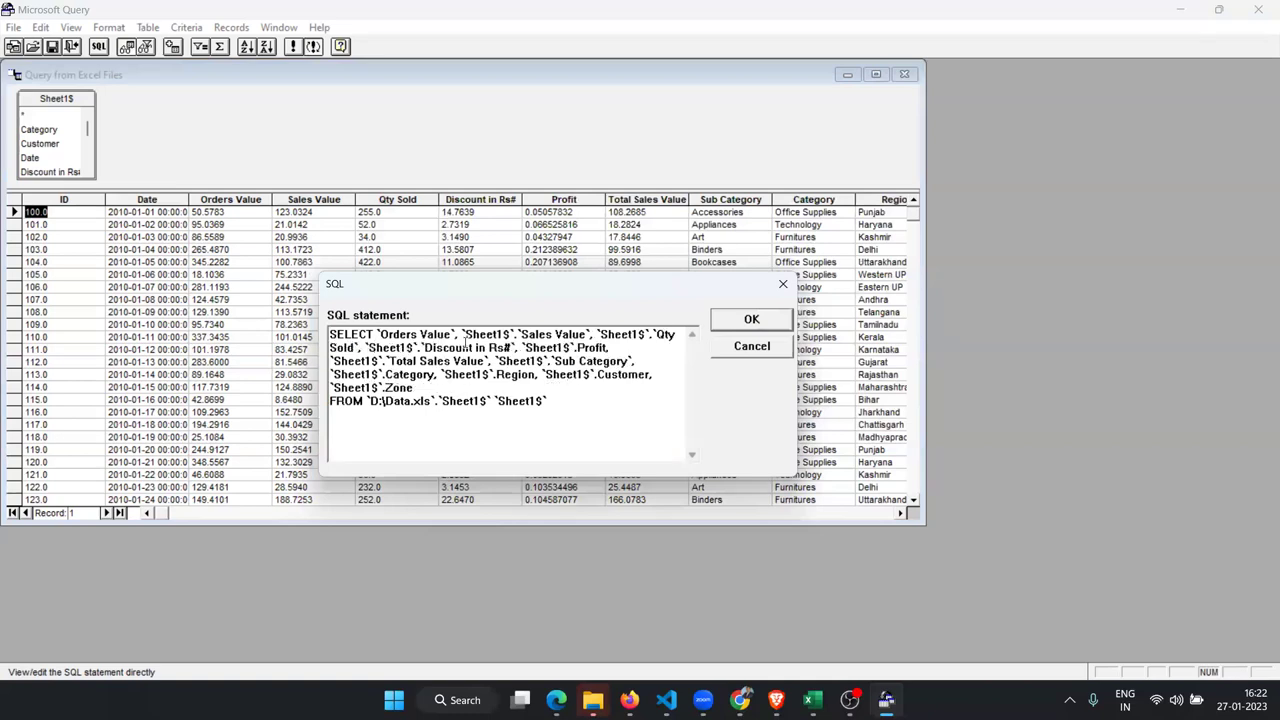
key(Delete)
key(Delete)
key(Delete)
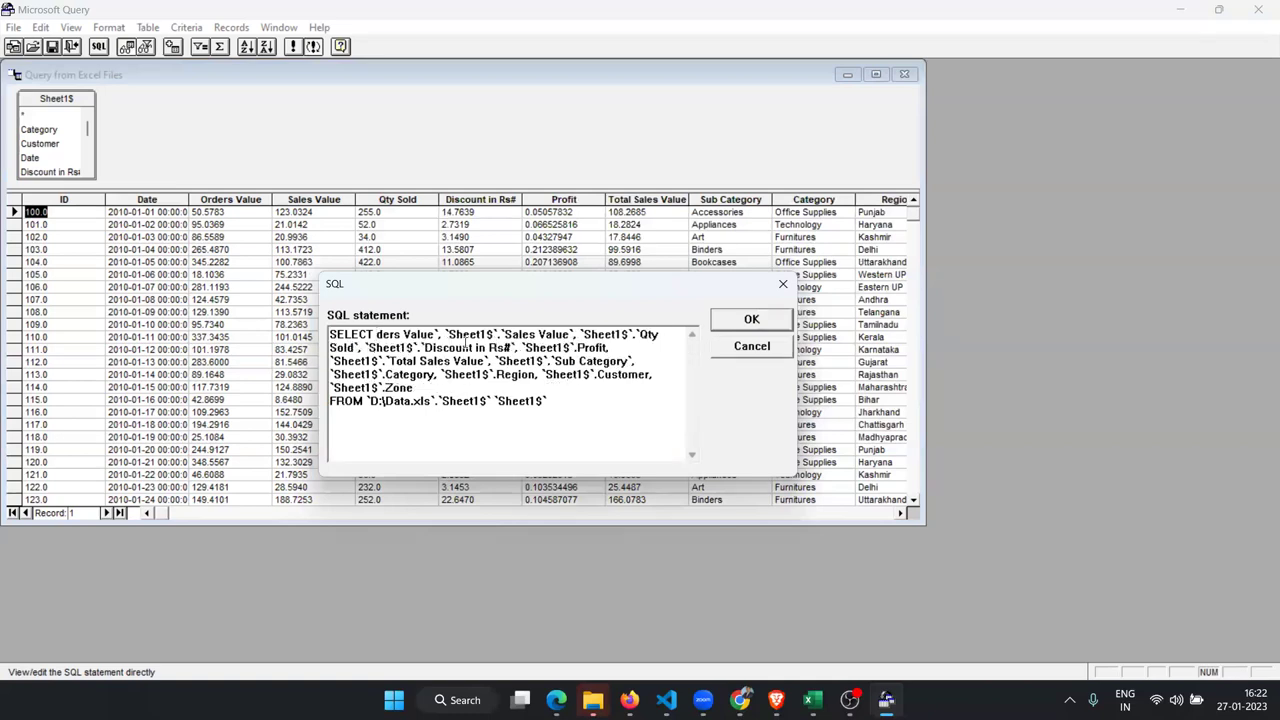
key(Delete)
key(Delete)
key(Delete)
key(Delete)
key(Delete)
key(Delete)
key(Delete)
key(Delete)
key(Delete)
key(Delete)
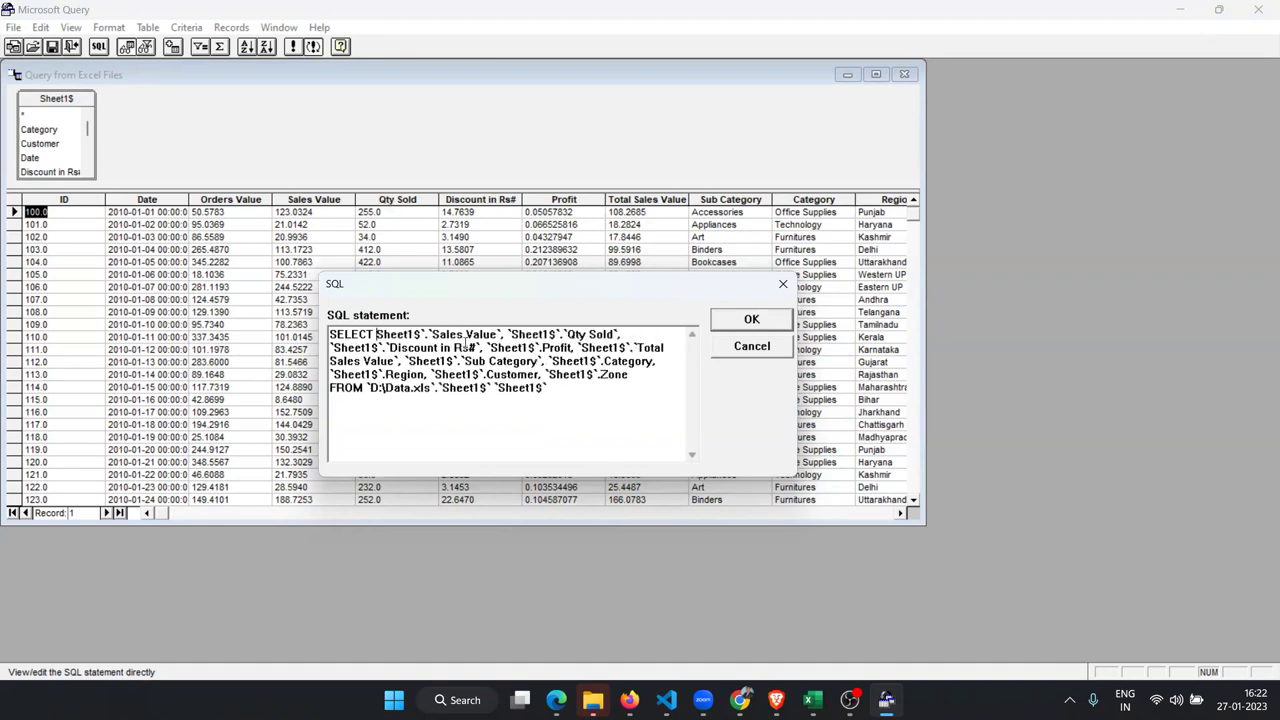
key(Delete)
key(Delete)
key(Delete)
key(Delete)
key(Delete)
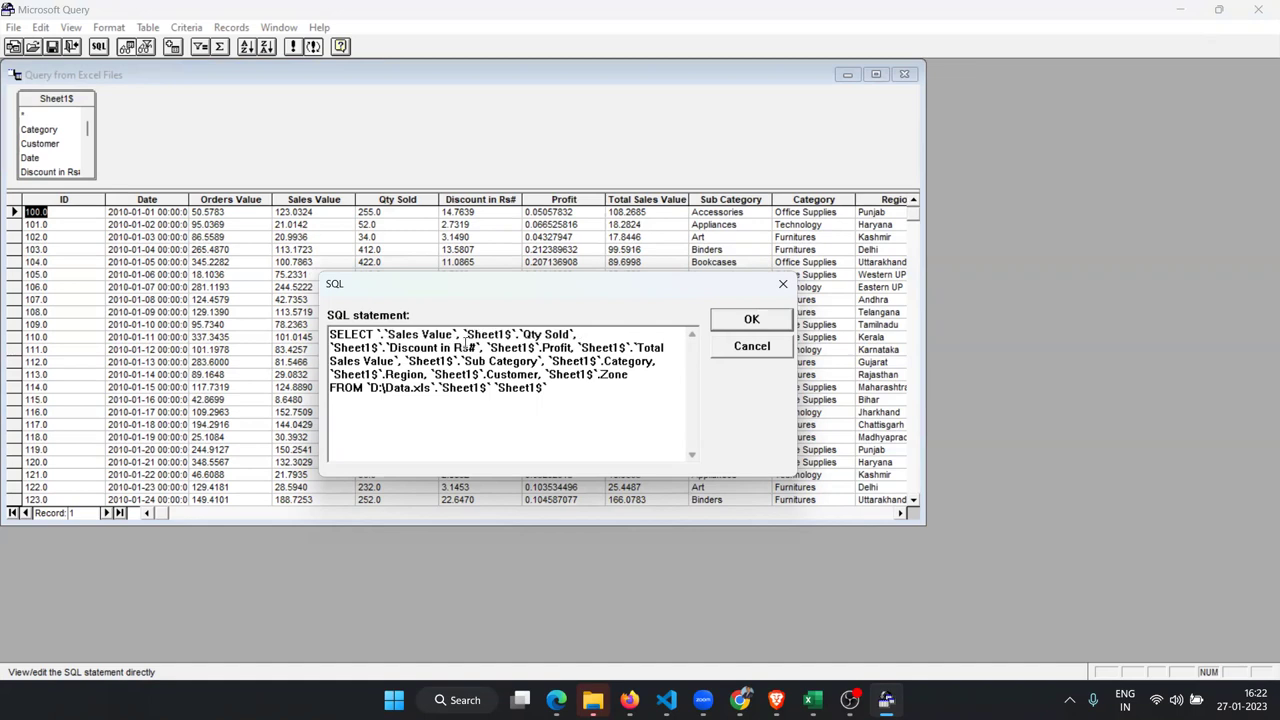
key(Delete)
key(Delete)
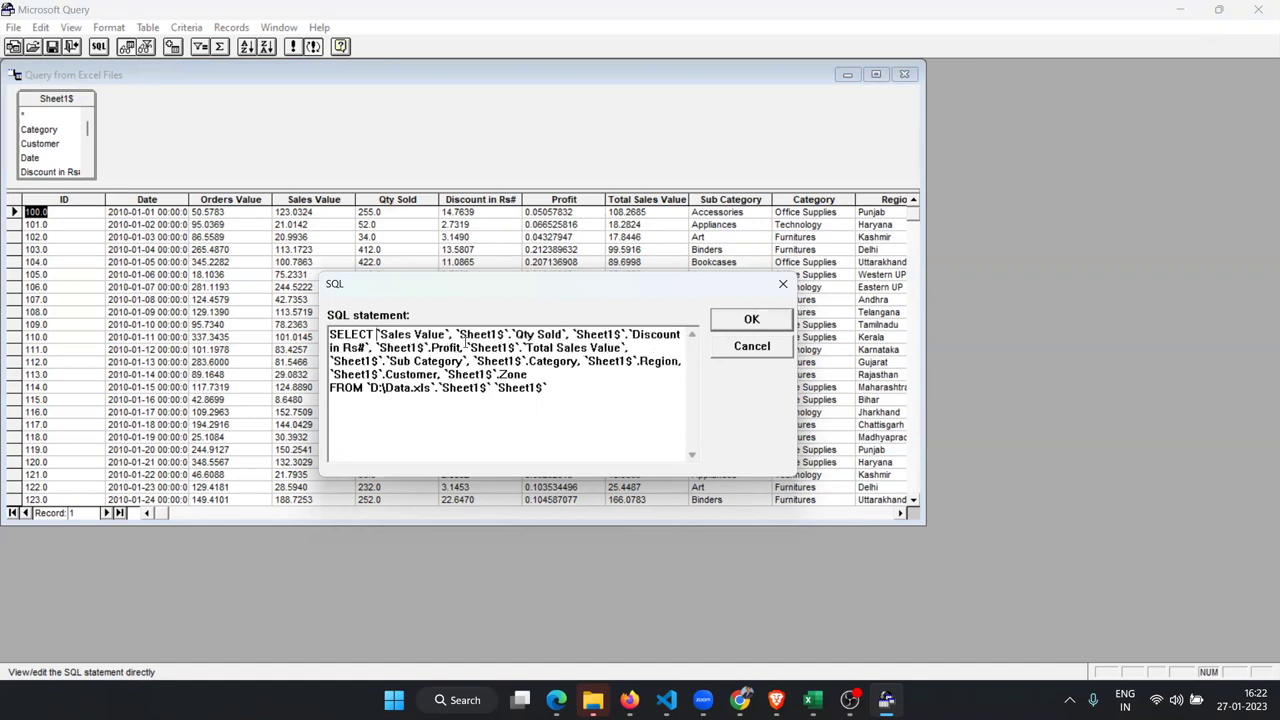
key(Delete)
key(Delete)
key(Delete)
key(Delete)
key(Delete)
key(Delete)
key(Delete)
key(Delete)
key(Delete)
key(Delete)
key(Delete)
key(Delete)
key(Delete)
key(Delete)
key(Delete)
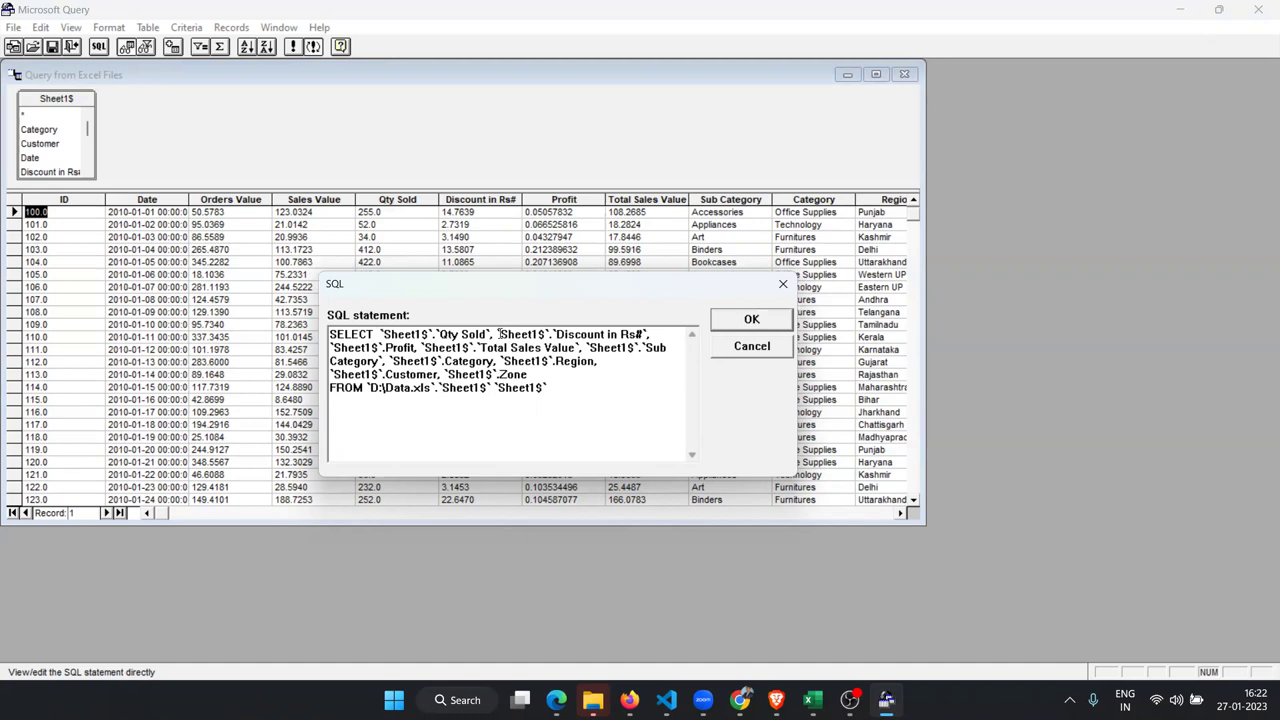
- Delete the Discount in Rs# through Customer columns and cut out the Zone reference
drag(500, 334, 438, 374)
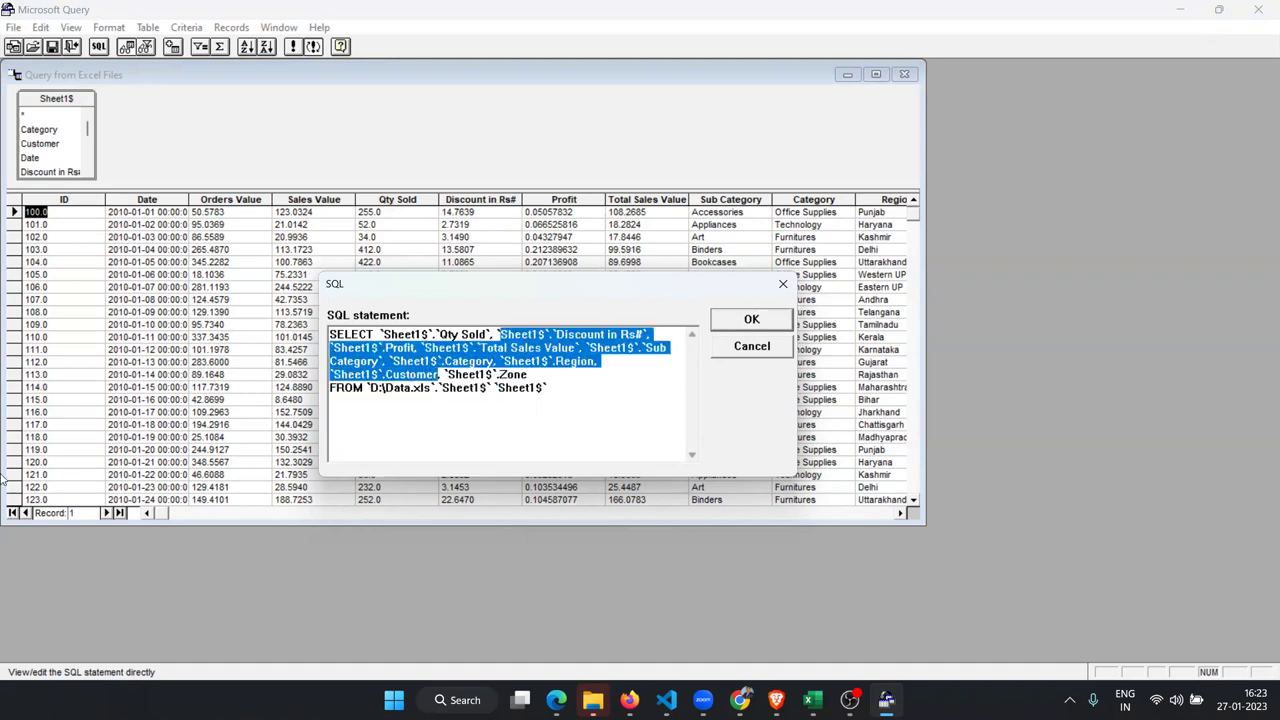
key(Delete)
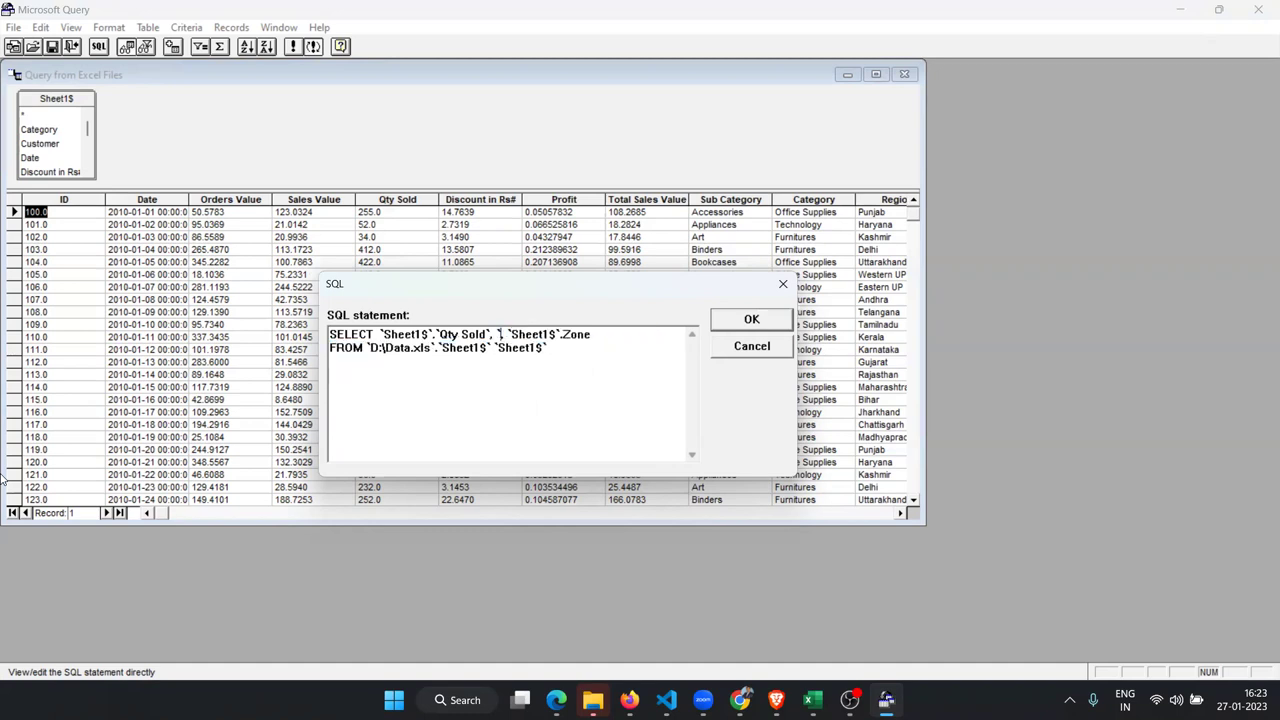
key(Delete)
key(Delete)
key(Delete)
key(shift+Right)
key(shift+Right)
key(shift+Right)
key(shift+Right)
key(shift+Right)
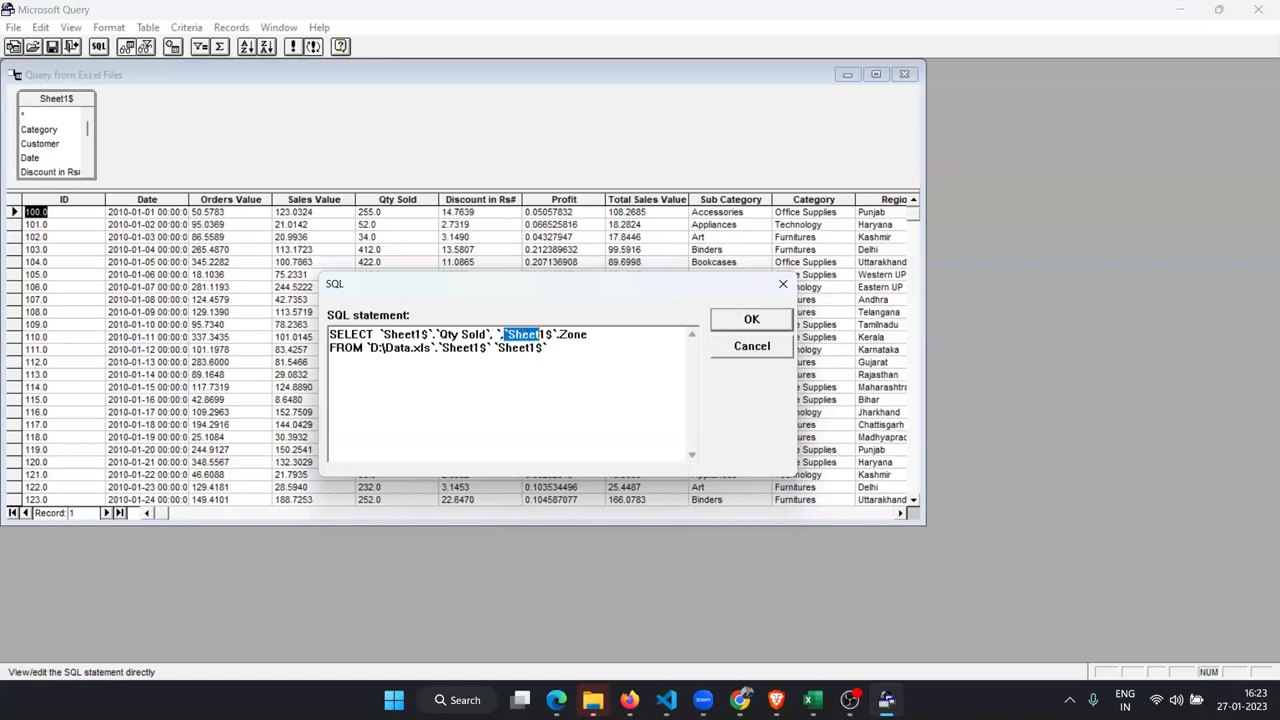
key(shift+End)
key(ctrl+c)
key(Delete)
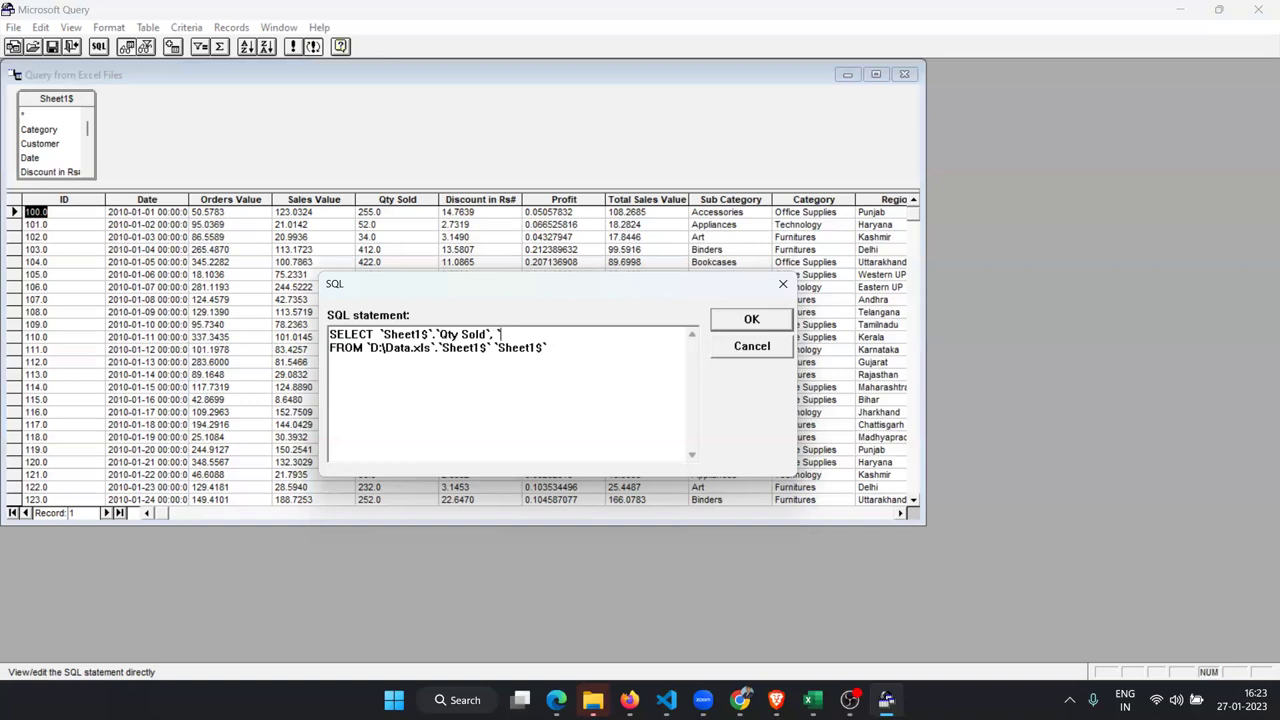
- Put `Sheet1$`.Zone first and wrap Qty Sold as sum(...) AS 'Total'
key(BackSpace)
key(BackSpace)
text(()
key(ctrl+v)
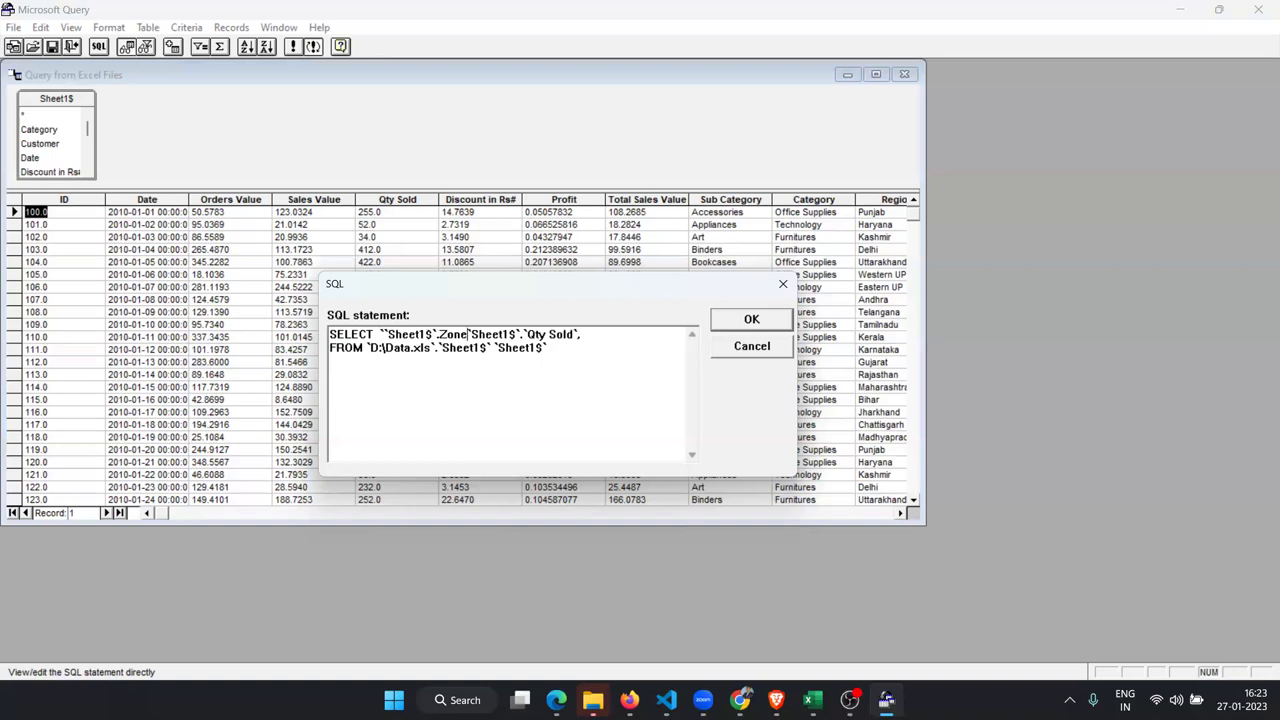
text(,)
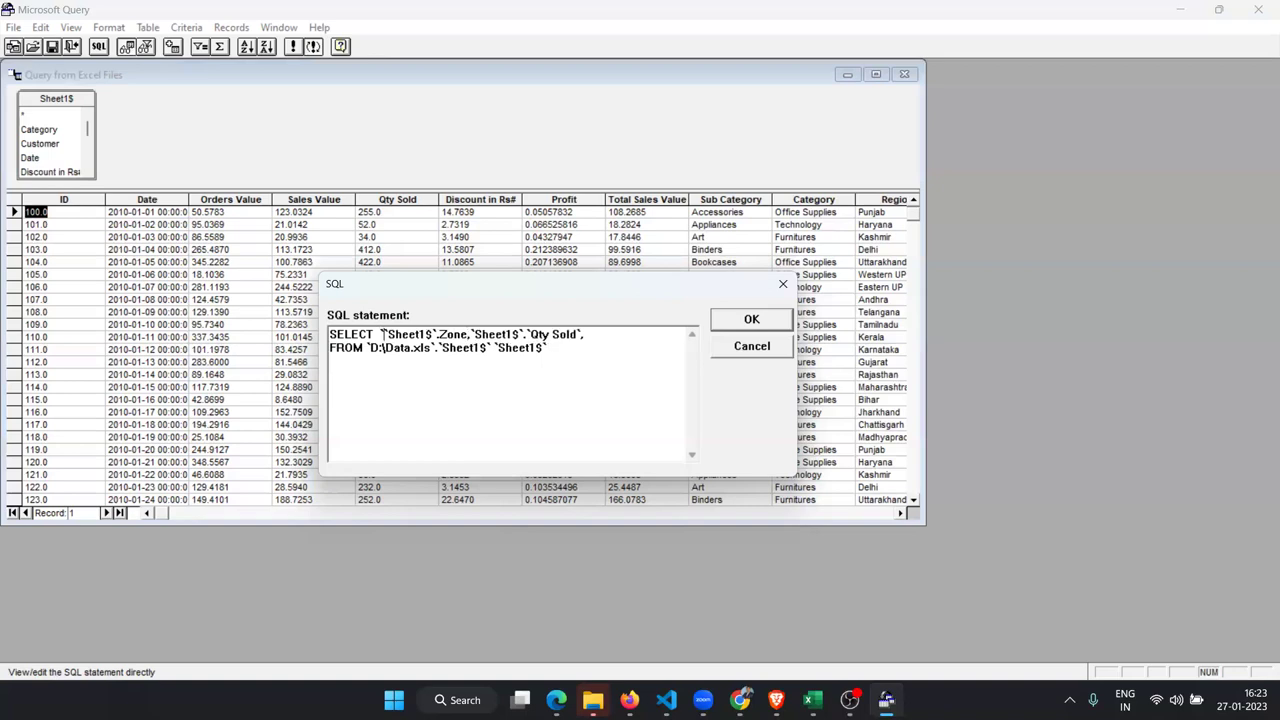
key(BackSpace)
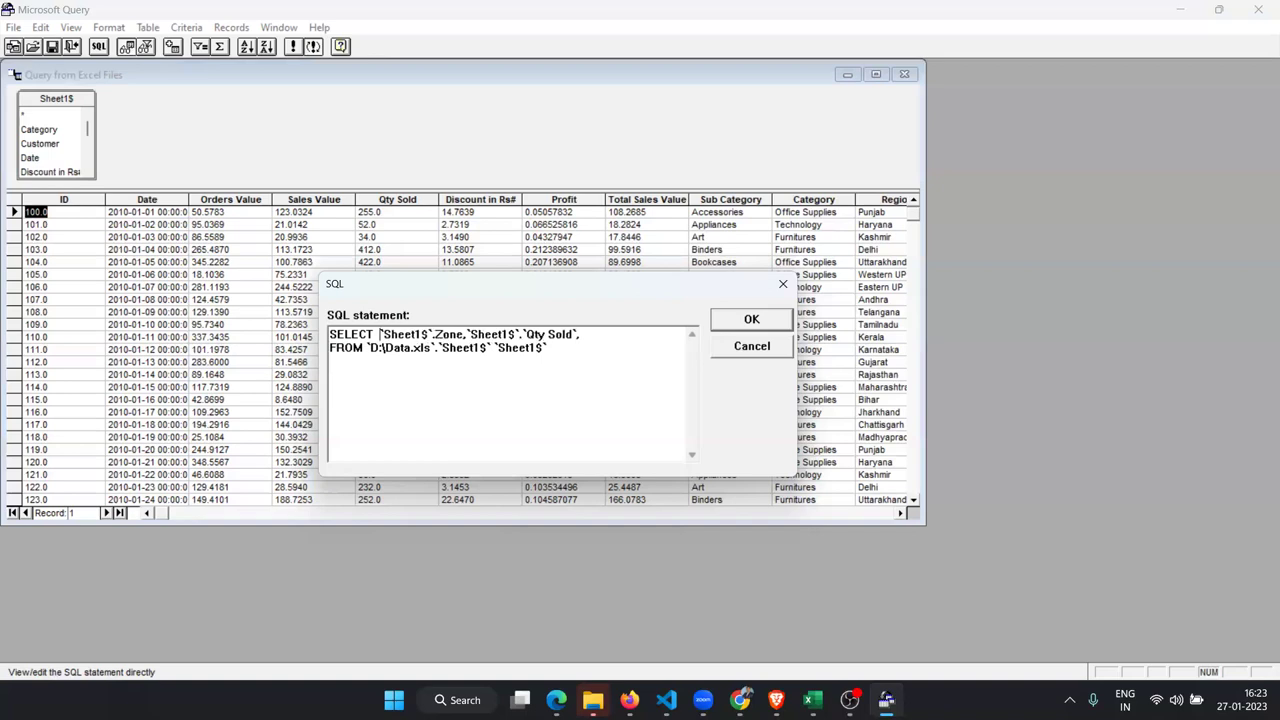
key(Right)
key(Right)
key(Right)
text(sum)
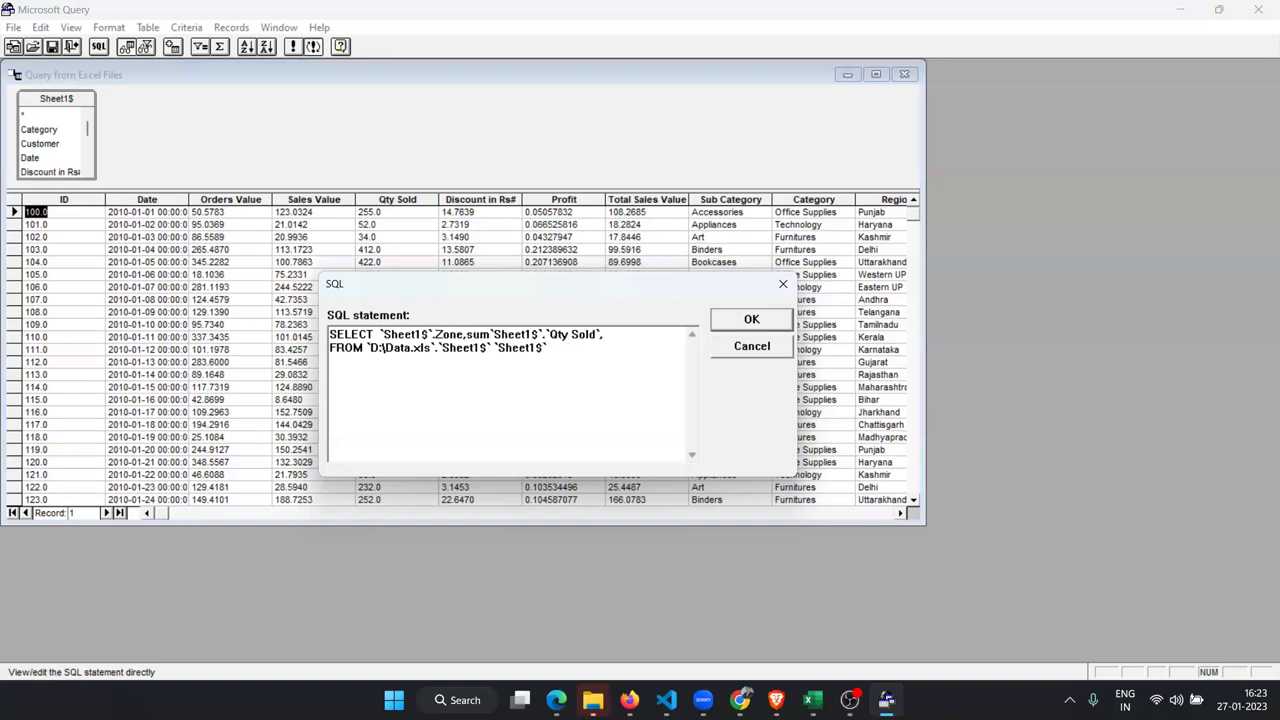
text(()
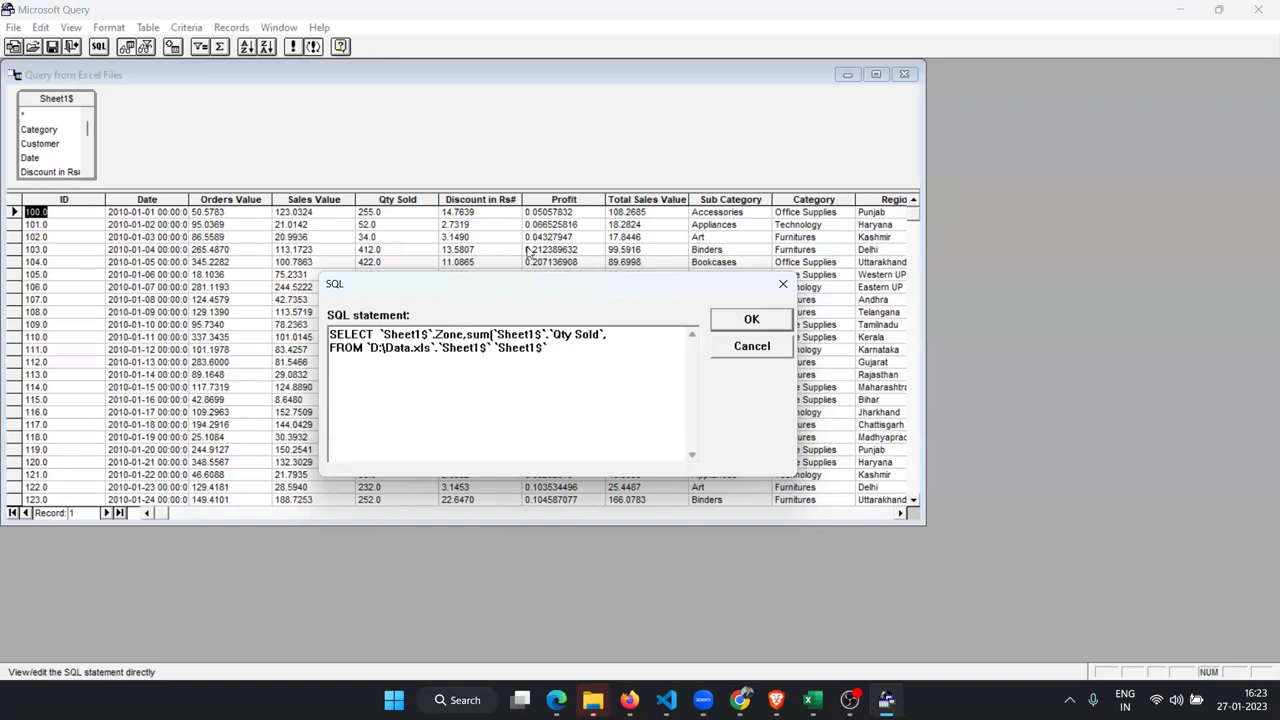
click(608, 335)
text() AS)
text( Tota)
key(BackSpace)
key(BackSpace)
key(BackSpace)
key(BackSpace)
text(Total')
- Add a new line 'Groupby `Sheet1$`.Zone' after the FROM clause
click(558, 346)
key(Return)
text(Group)
text(by)
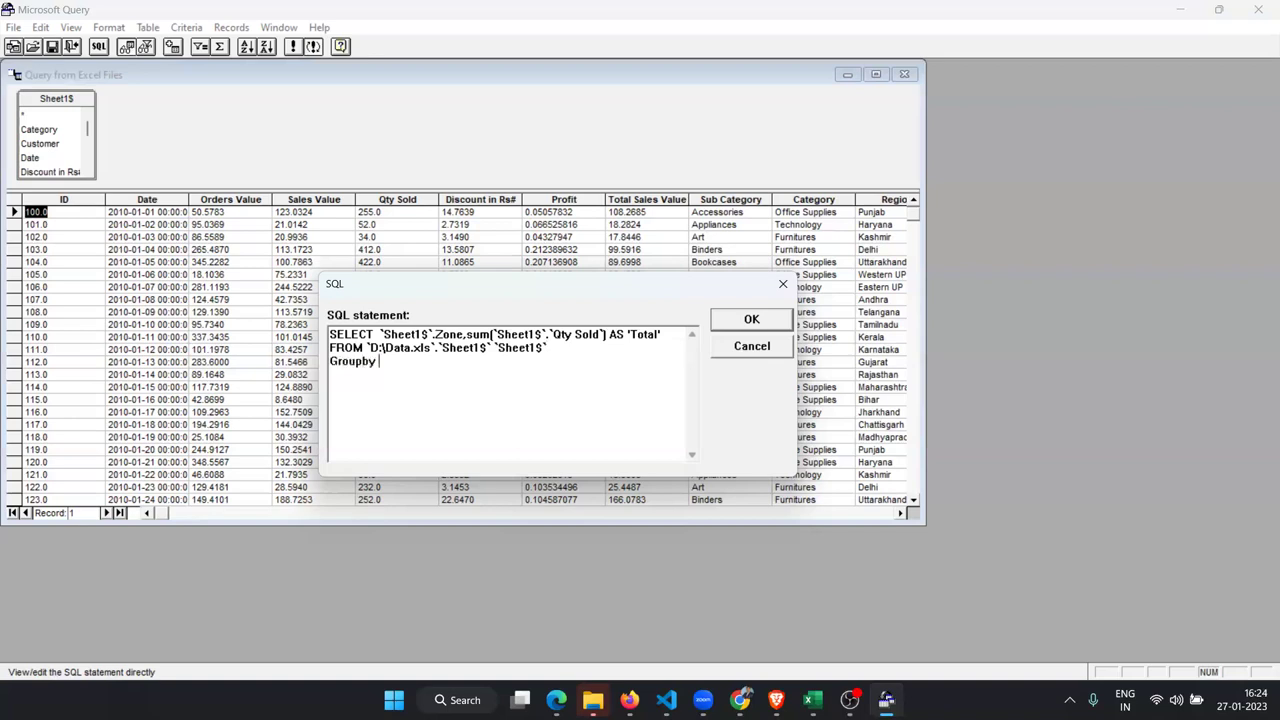
click(462, 336)
key(shift+Left)
key(shift+Left)
key(shift+Left)
key(shift+Left)
key(shift+Left)
key(shift+Left)
key(ctrl+End)
key(ctrl+v)
- Run the SQL, fix 'Groupby' to 'Group by' after the syntax error, and rerun for Zone totals
click(736, 326)
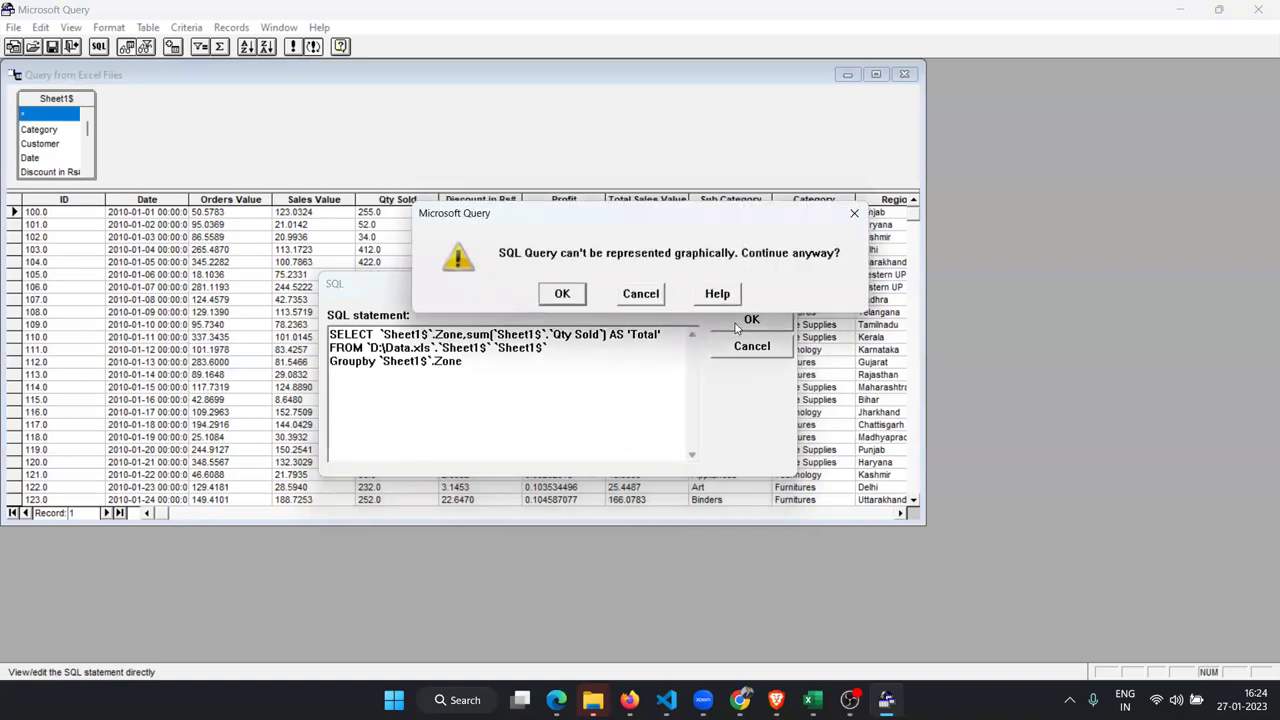
click(552, 297)
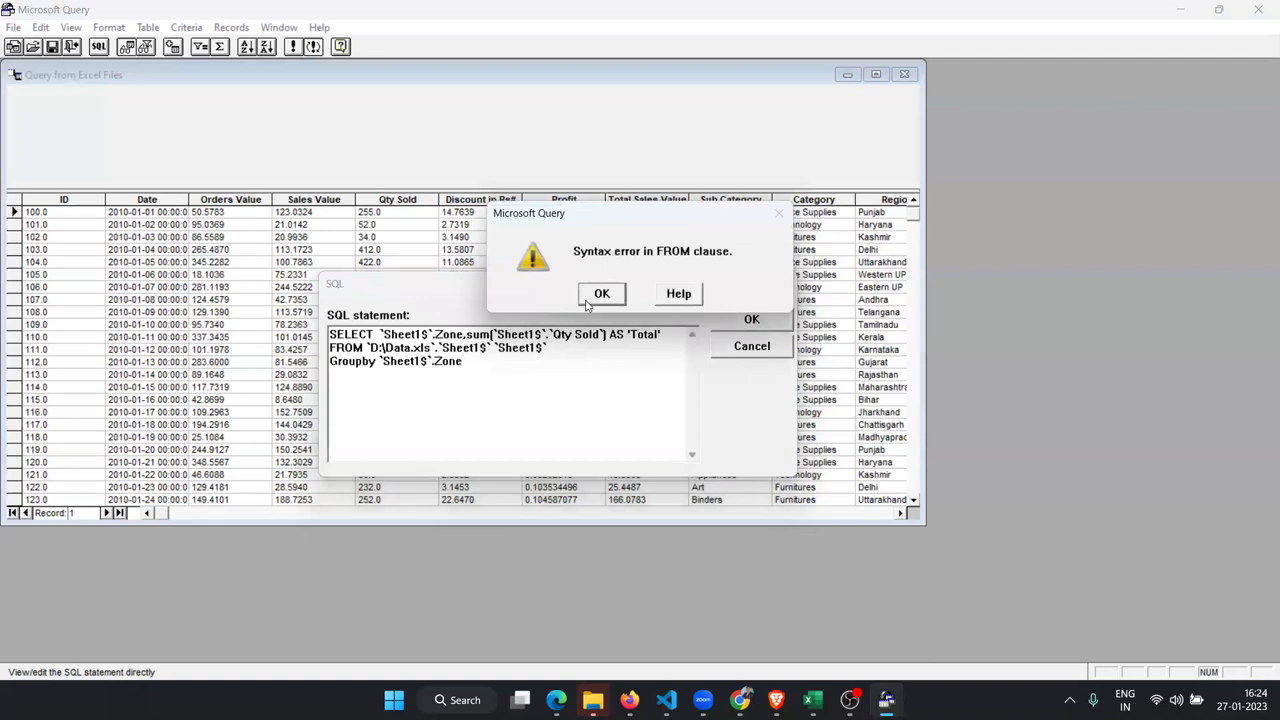
click(595, 300)
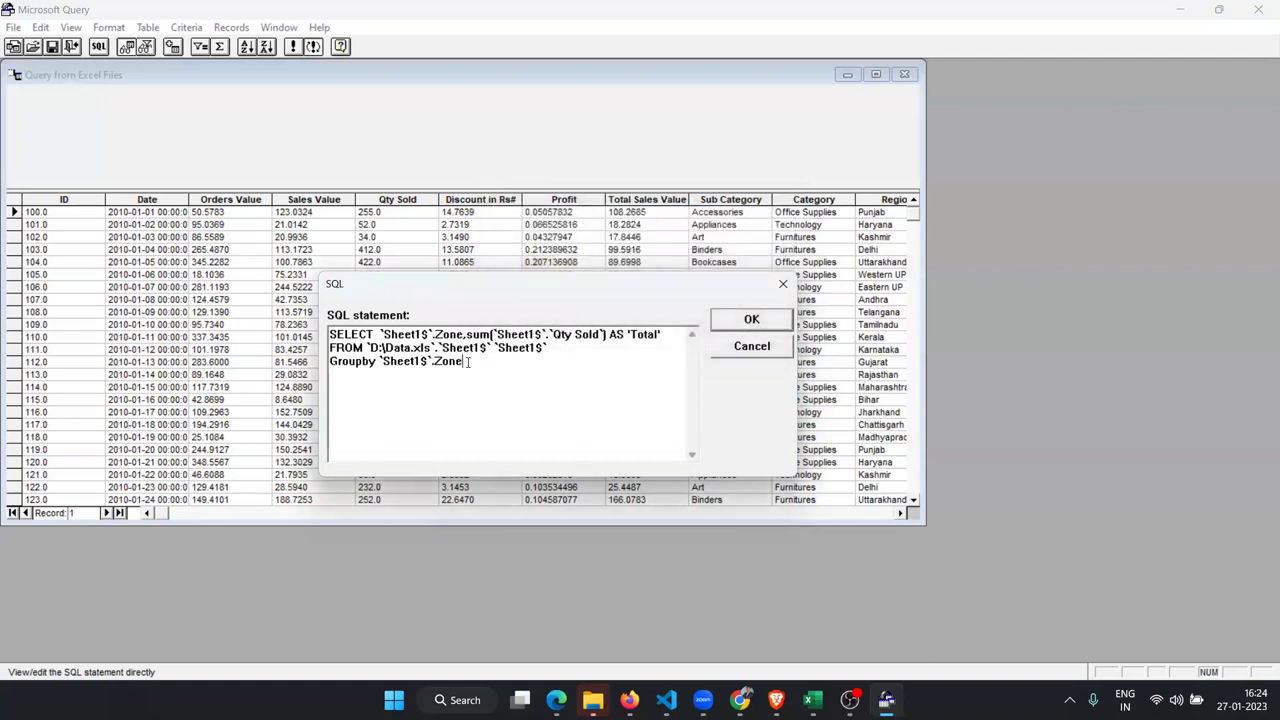
click(363, 361)
click(480, 406)
click(751, 320)
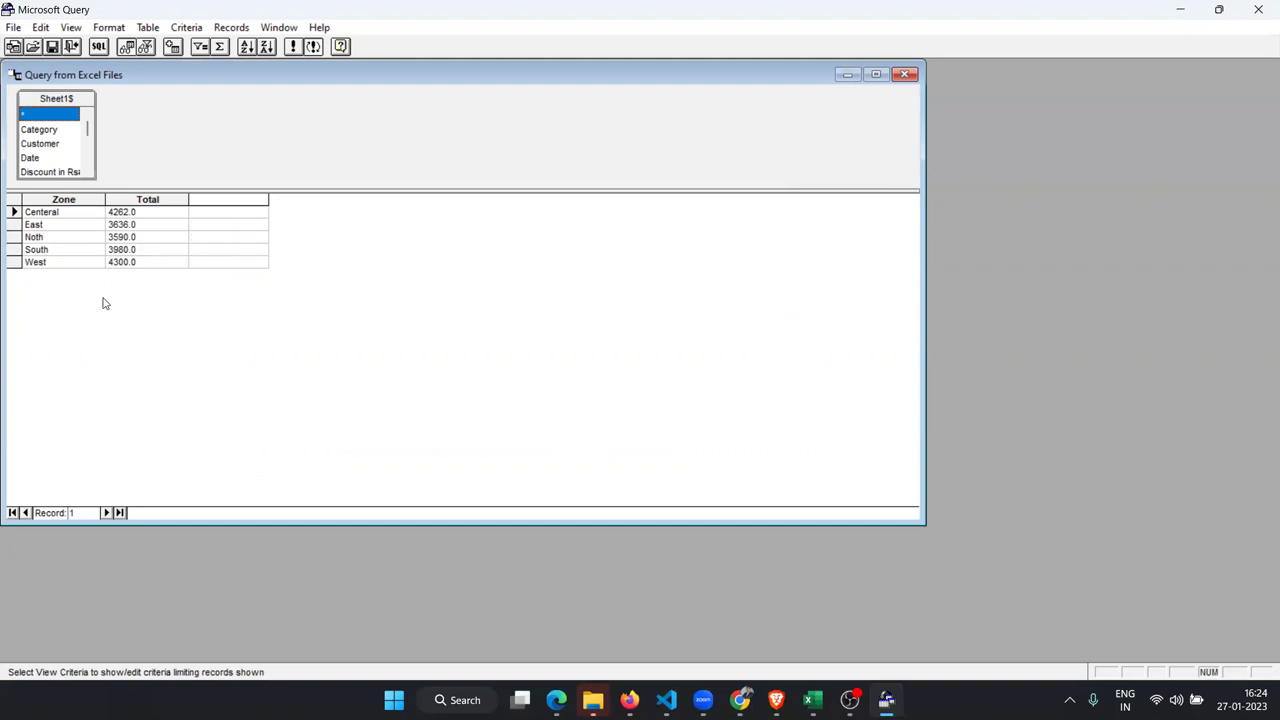
- Return the Zone and Total results to Excel as a table at Sheet2 cell A1
click(13, 27)
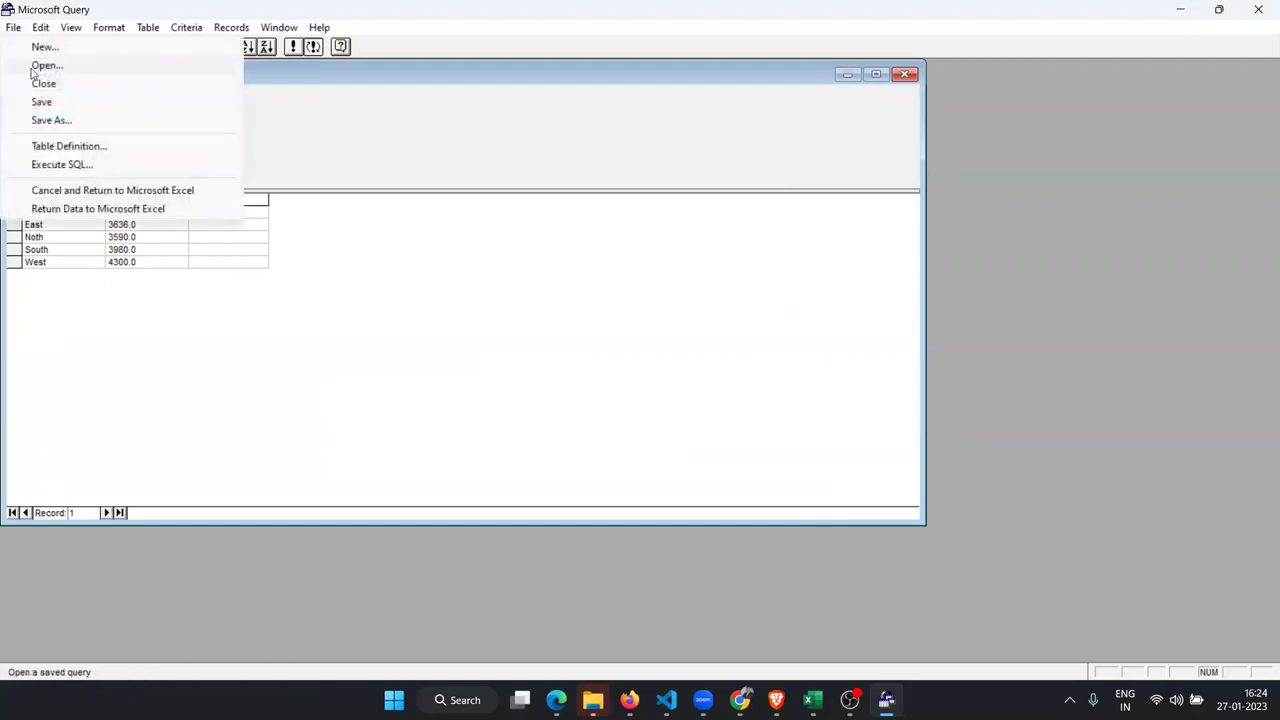
click(76, 208)
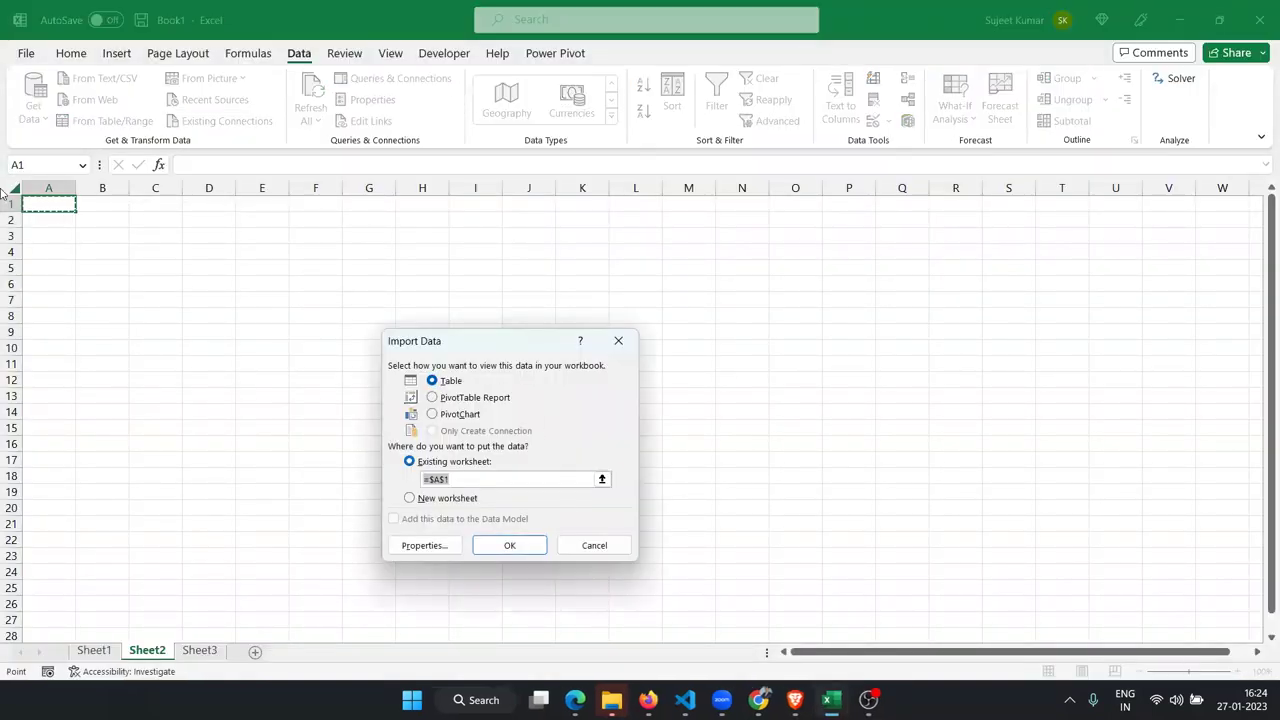
click(520, 541)
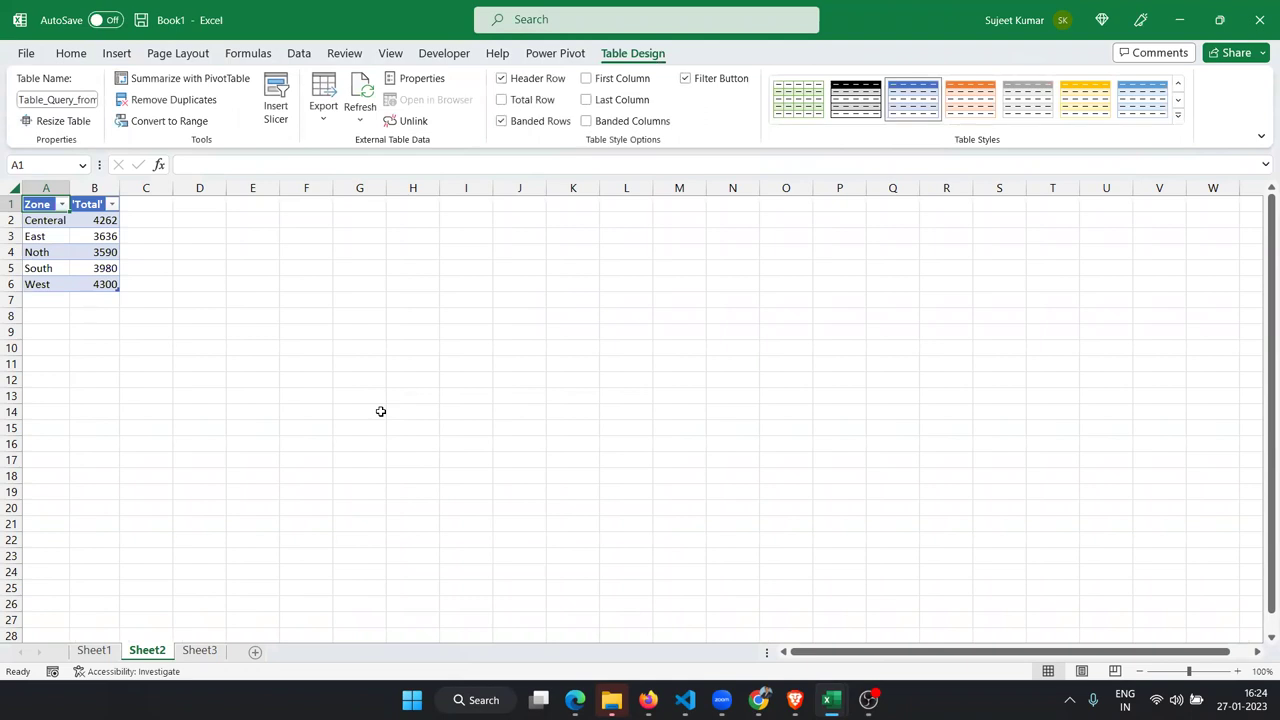
key(Down)
key(Down)
key(Down)
key(Down)
key(Down)
key(Up)
key(Up)
key(Up)
key(Up)
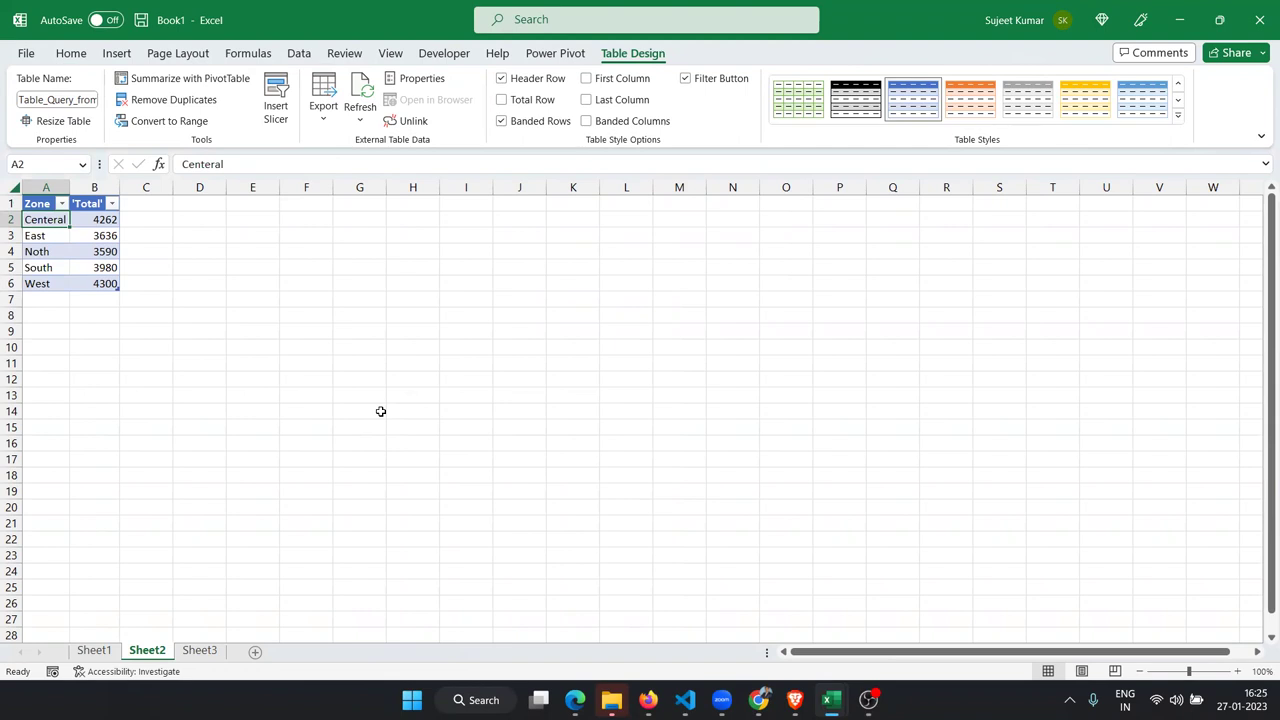
key(F6)
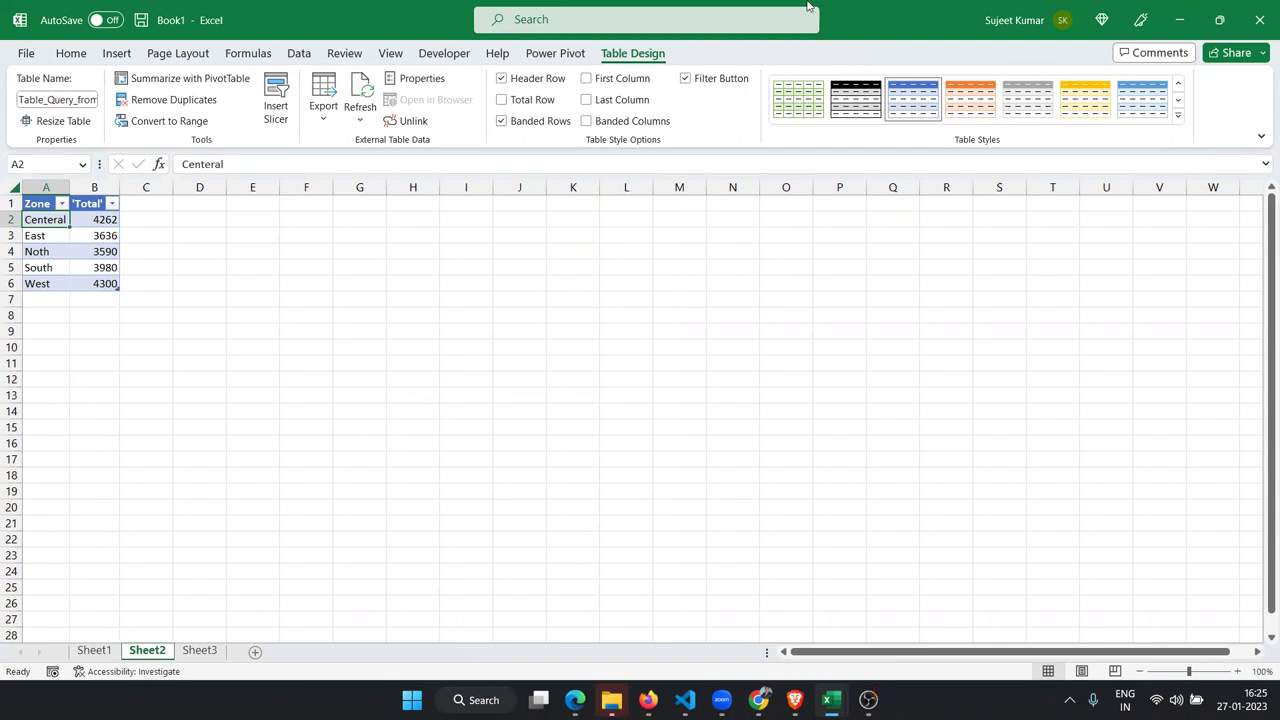